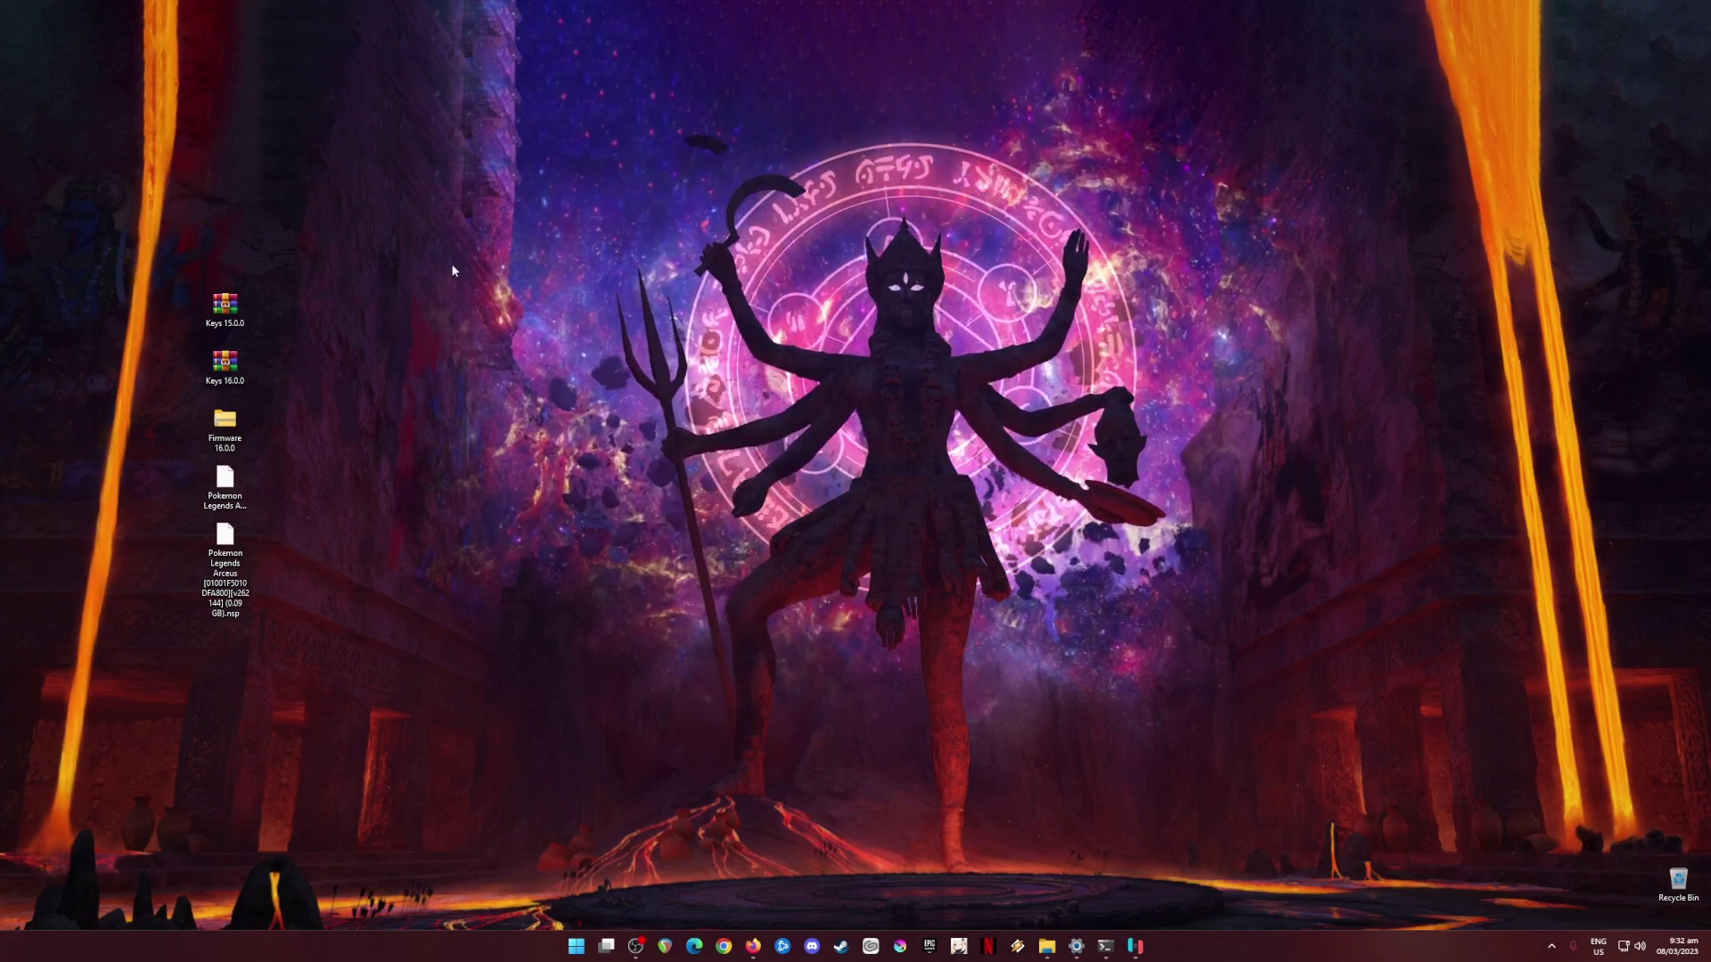
Select the five desktop files and look through the Ryujinx game library before minimizing it.
{"action": "left_click_drag", "start_coordinate": [388, 195], "coordinate": [143, 677]}
{"action": "left_click_drag", "start_coordinate": [369, 244], "coordinate": [169, 659]}
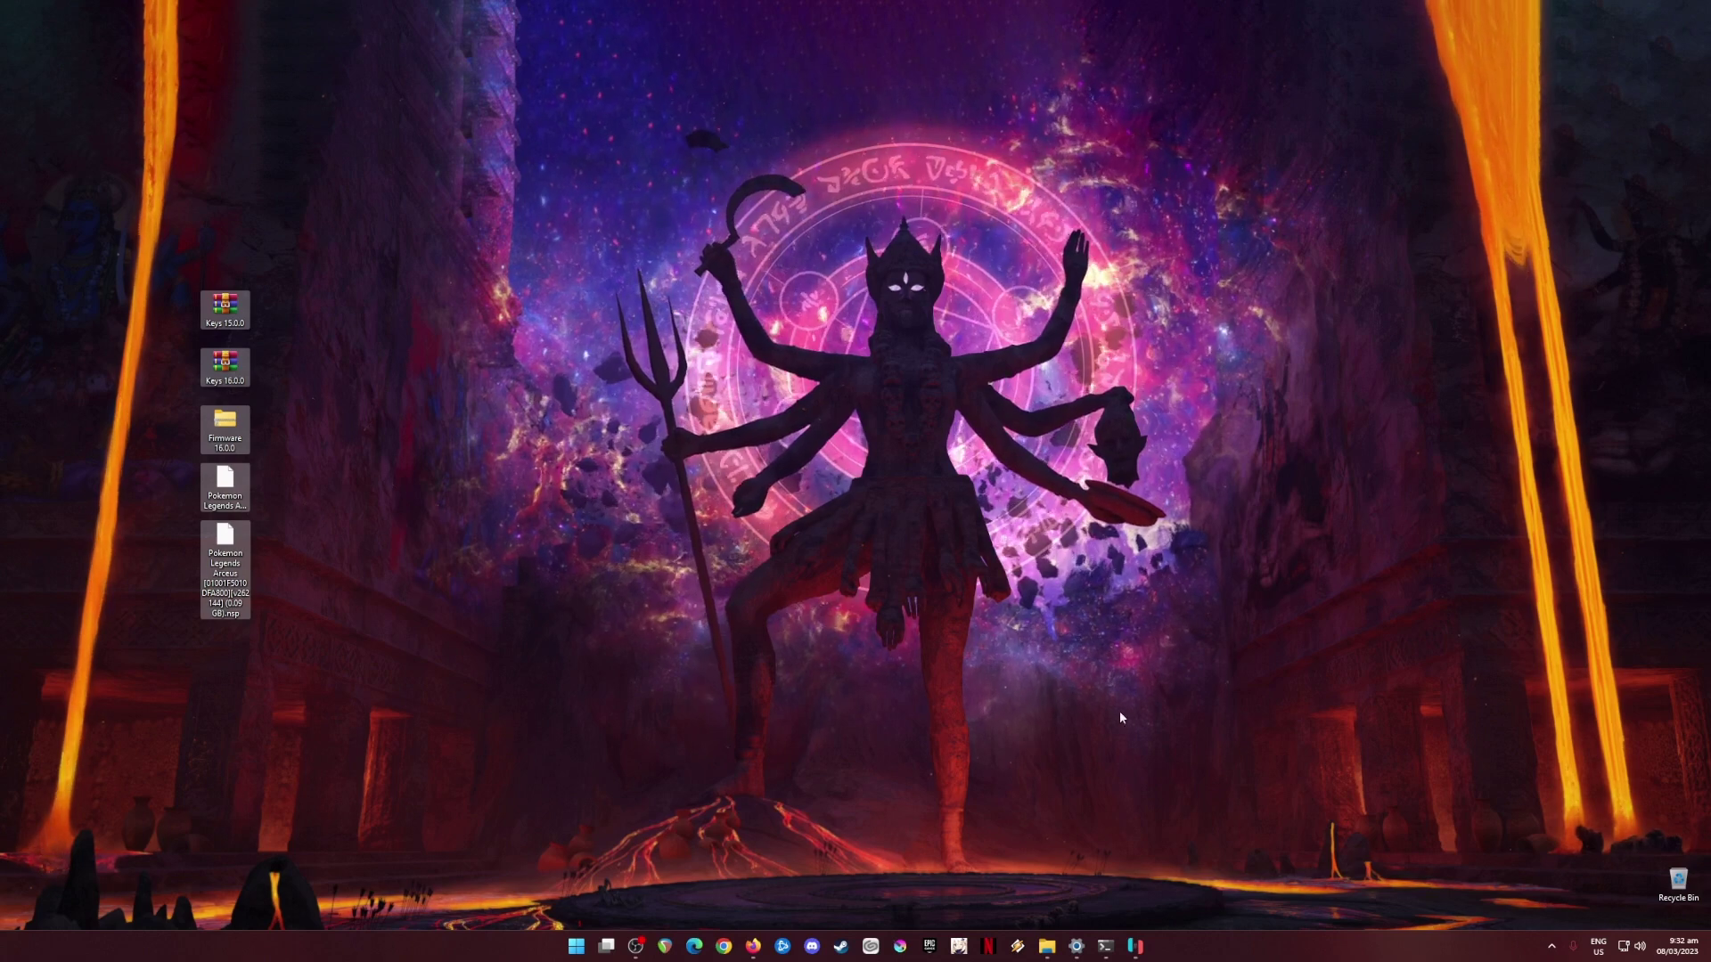
{"action": "left_click", "coordinate": [1136, 947]}
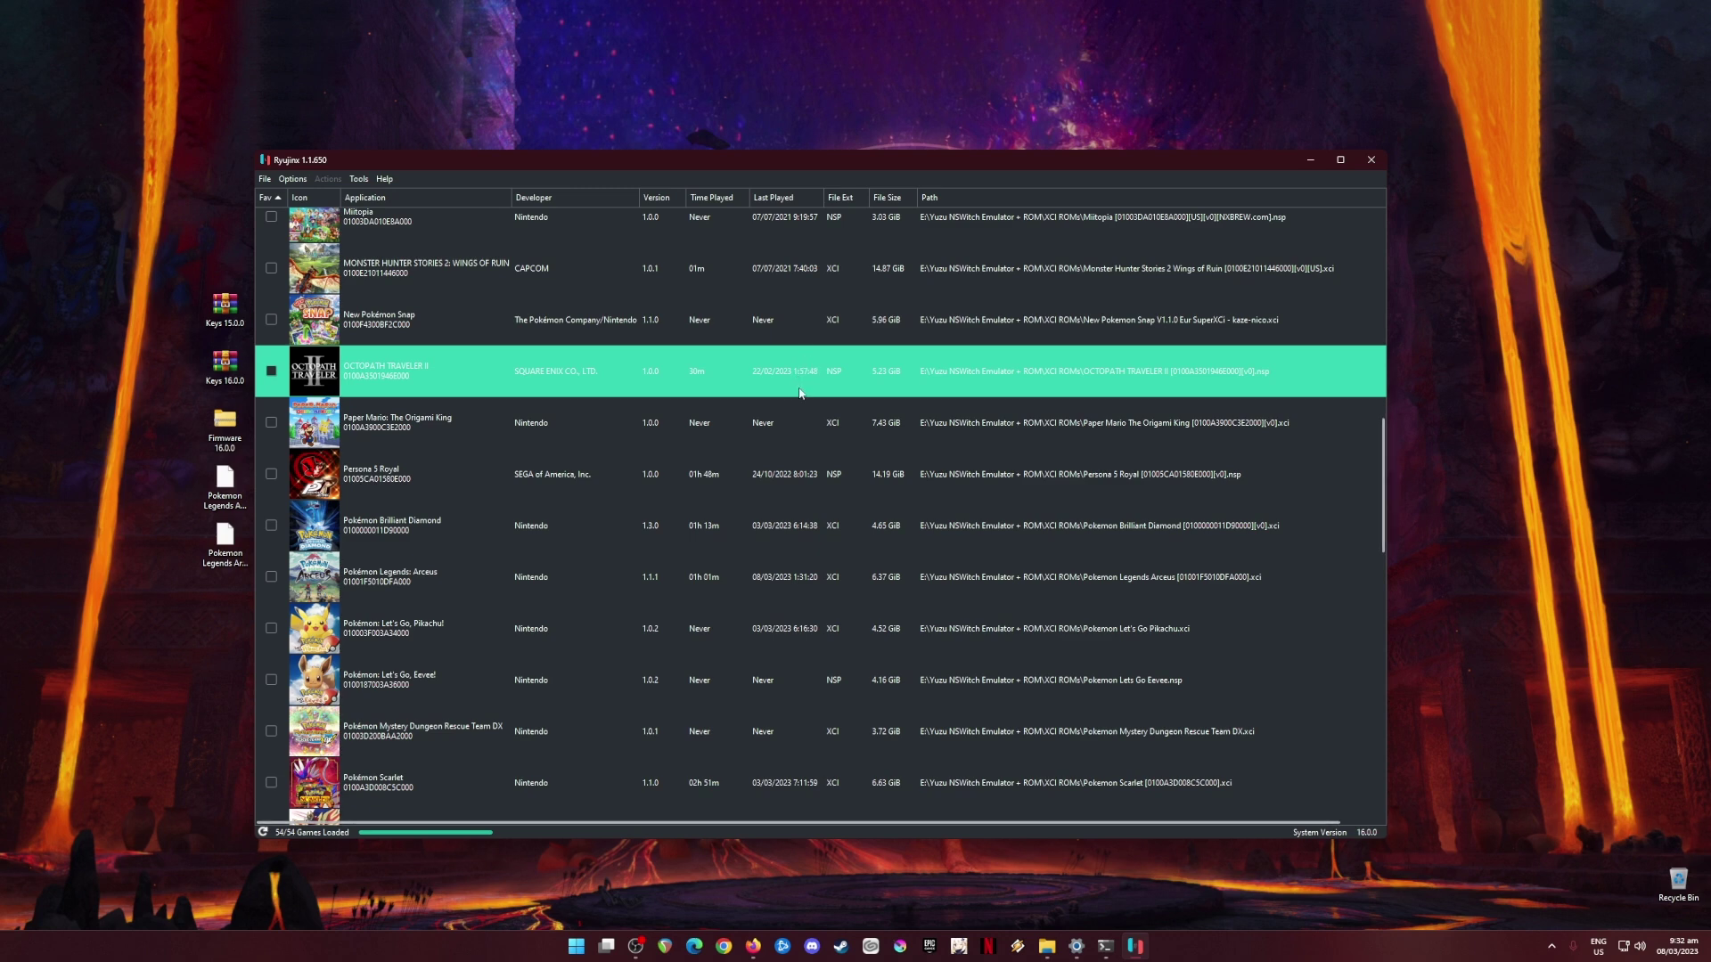
{"action": "scroll", "coordinate": [814, 403], "scroll_direction": "down", "scroll_amount": 3}
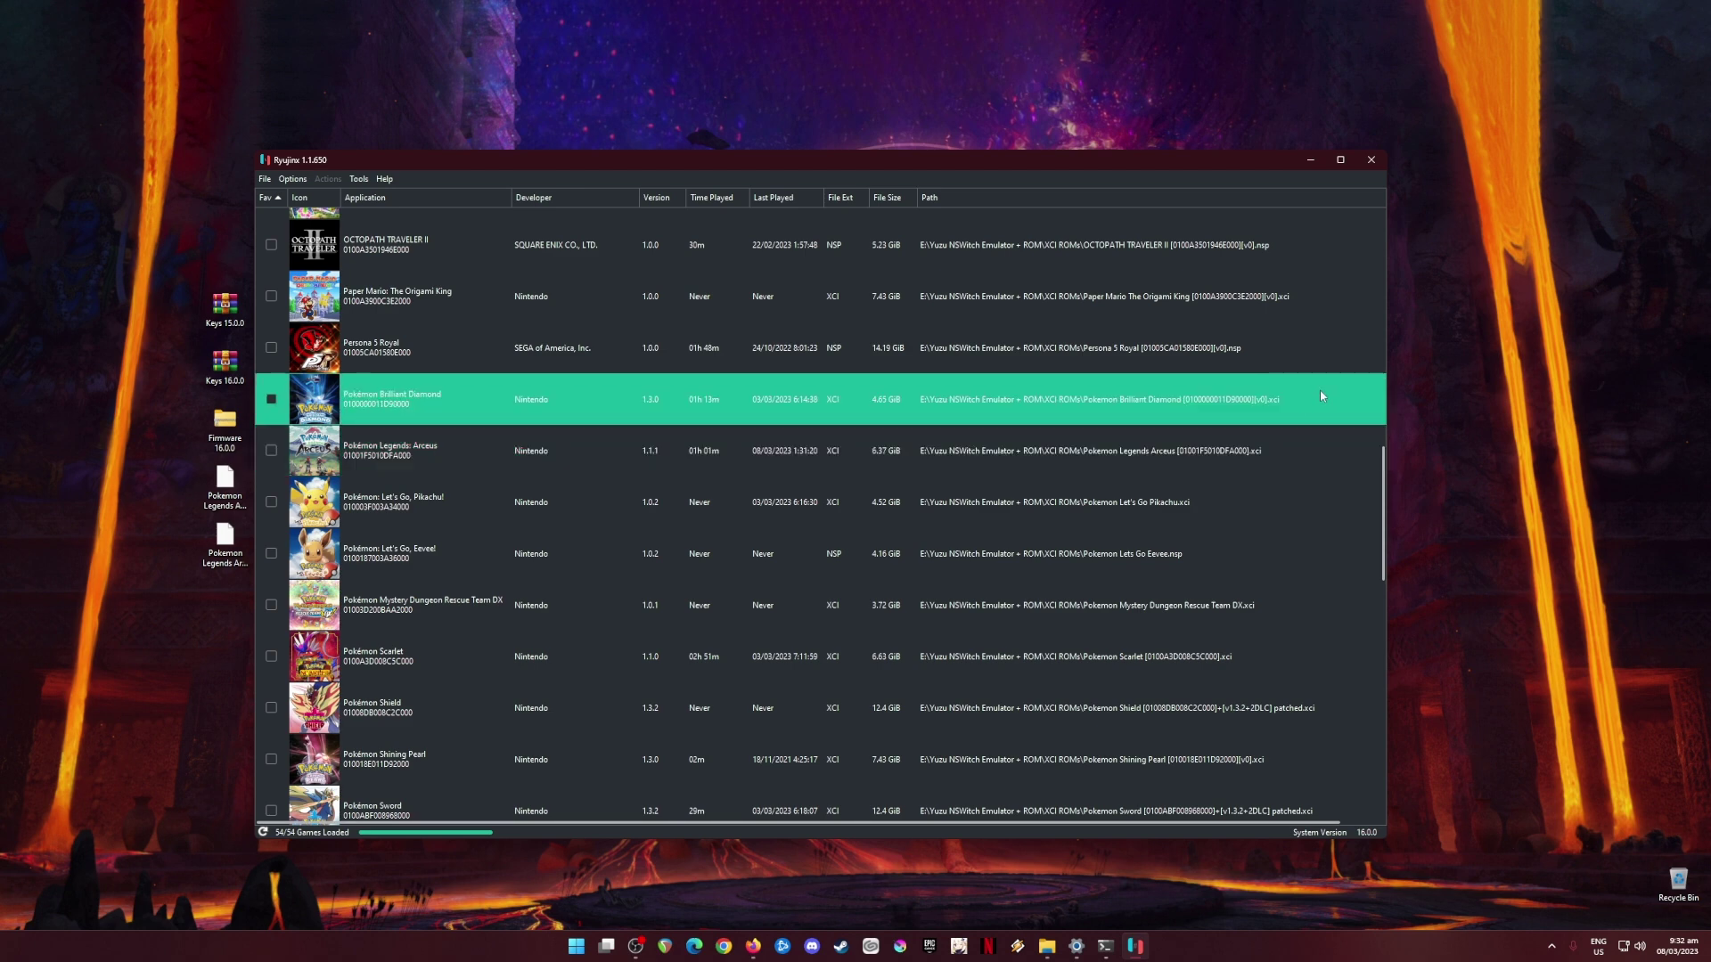
{"action": "left_click", "coordinate": [1308, 166]}
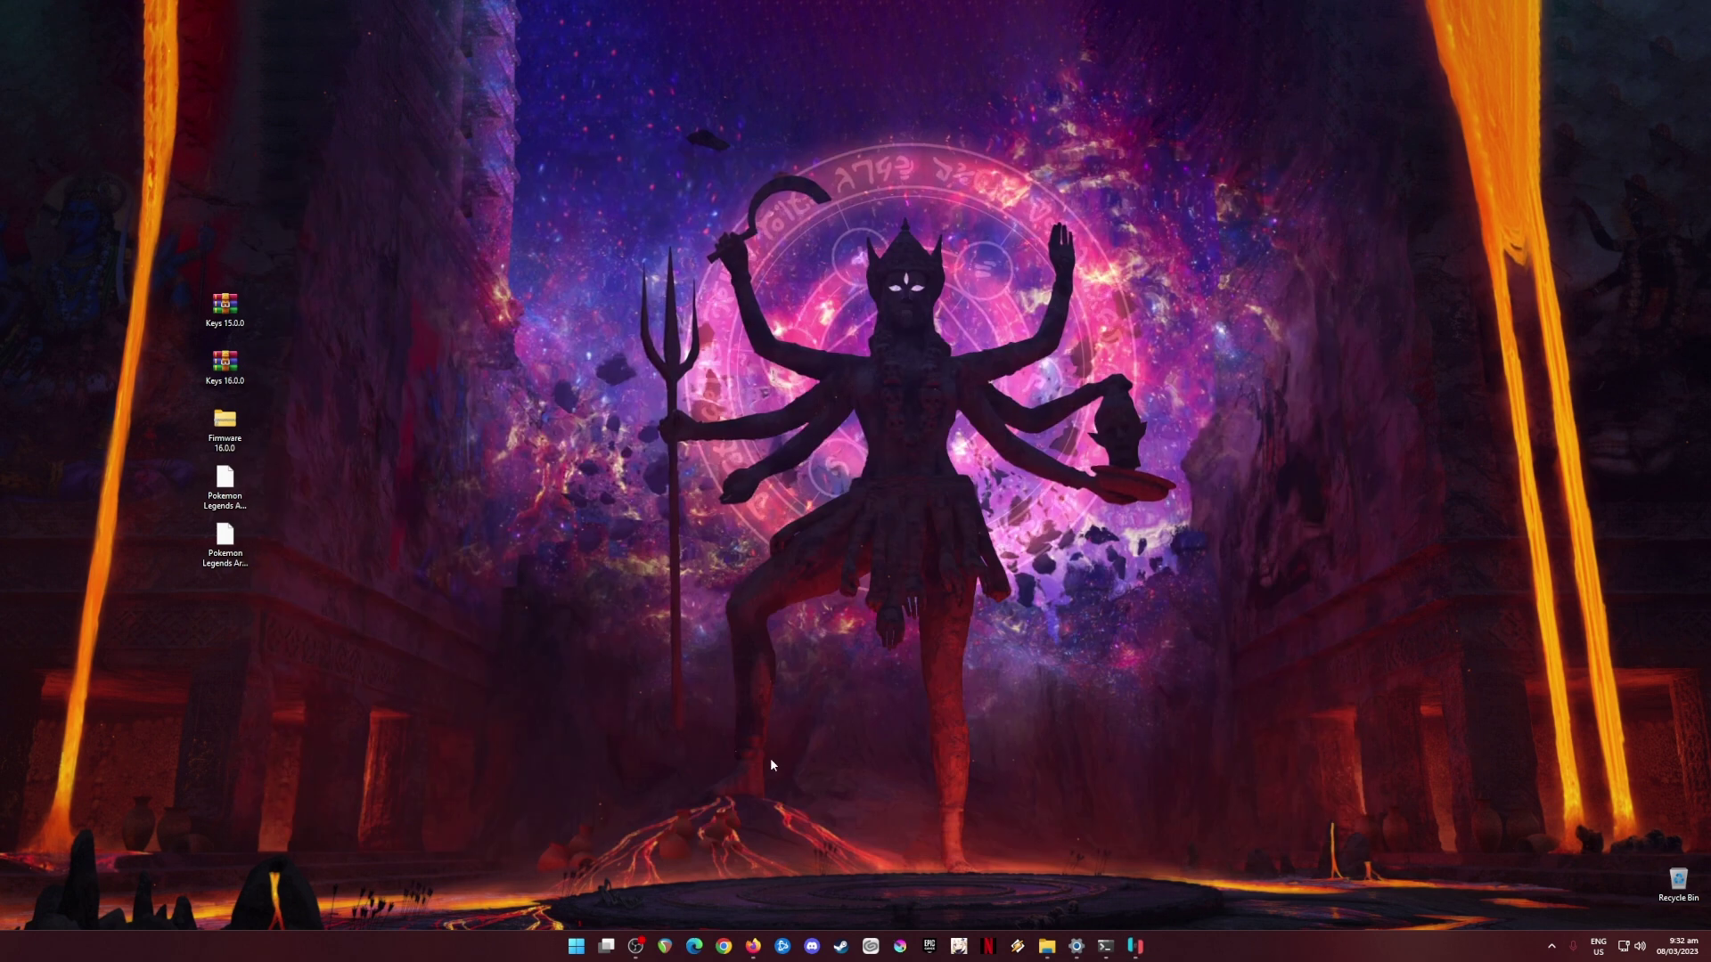
Search 'ryujinx emulator' in Firefox and view build 1.1.650 on ryujinx.org's download page.
{"action": "left_click", "coordinate": [753, 946]}
{"action": "type", "text": "r"}
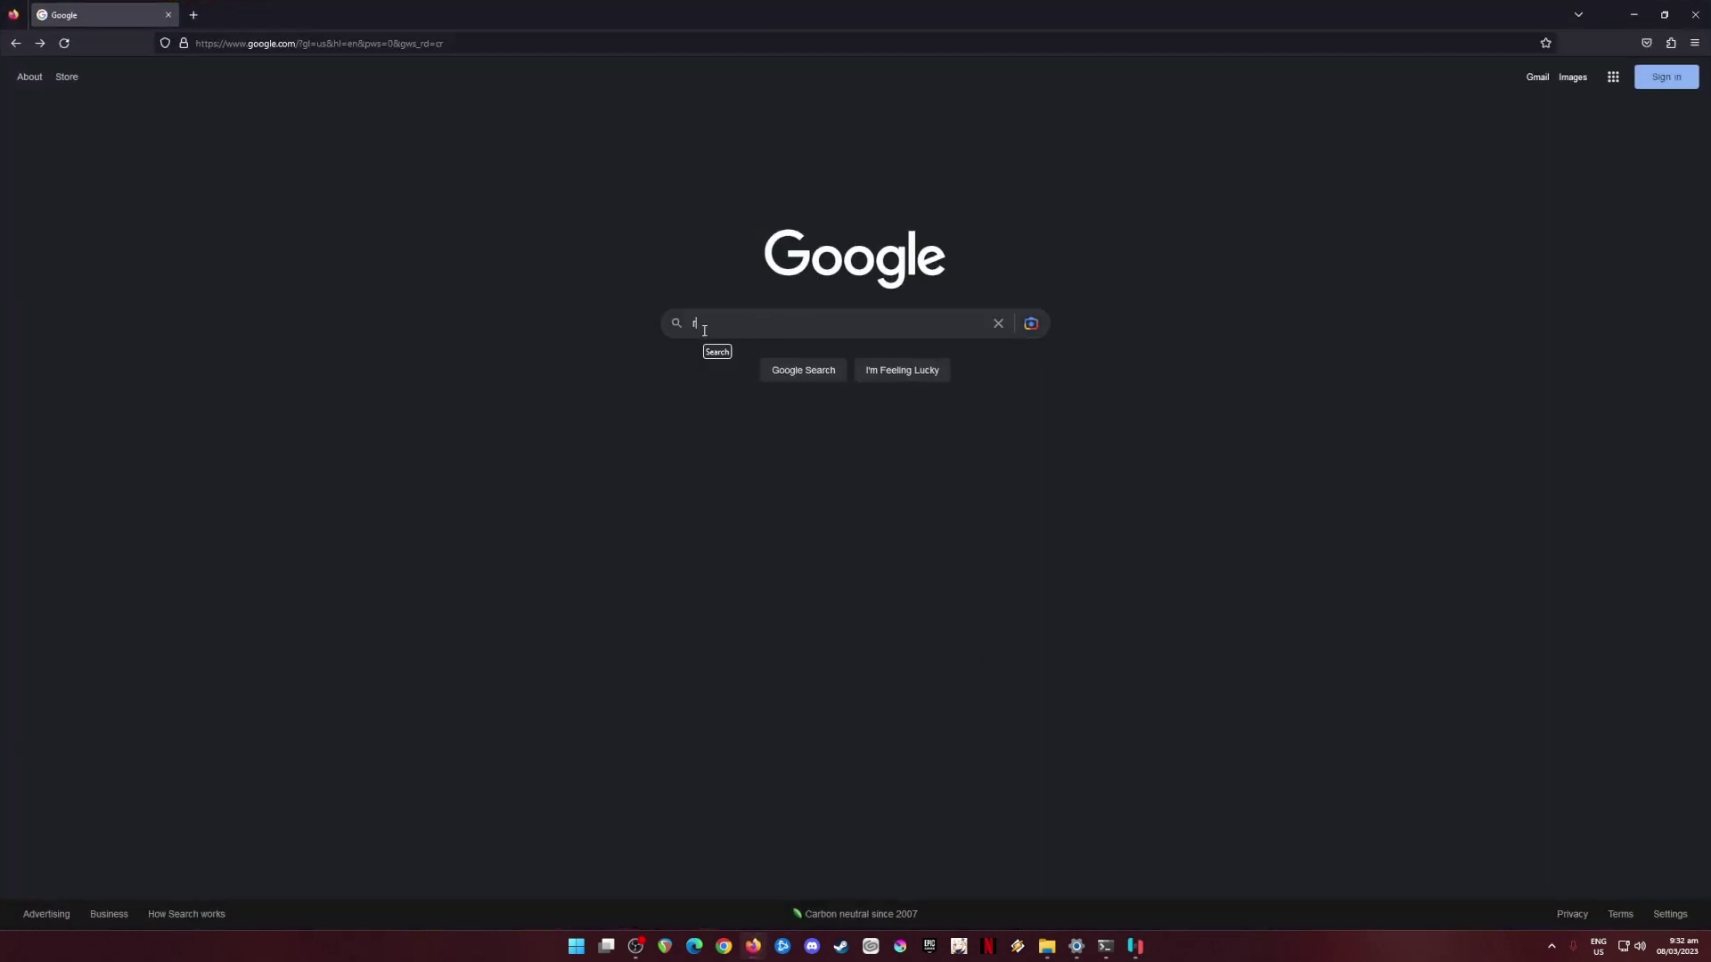
{"action": "type", "text": "yujinx emulator"}
{"action": "key", "text": "Return"}
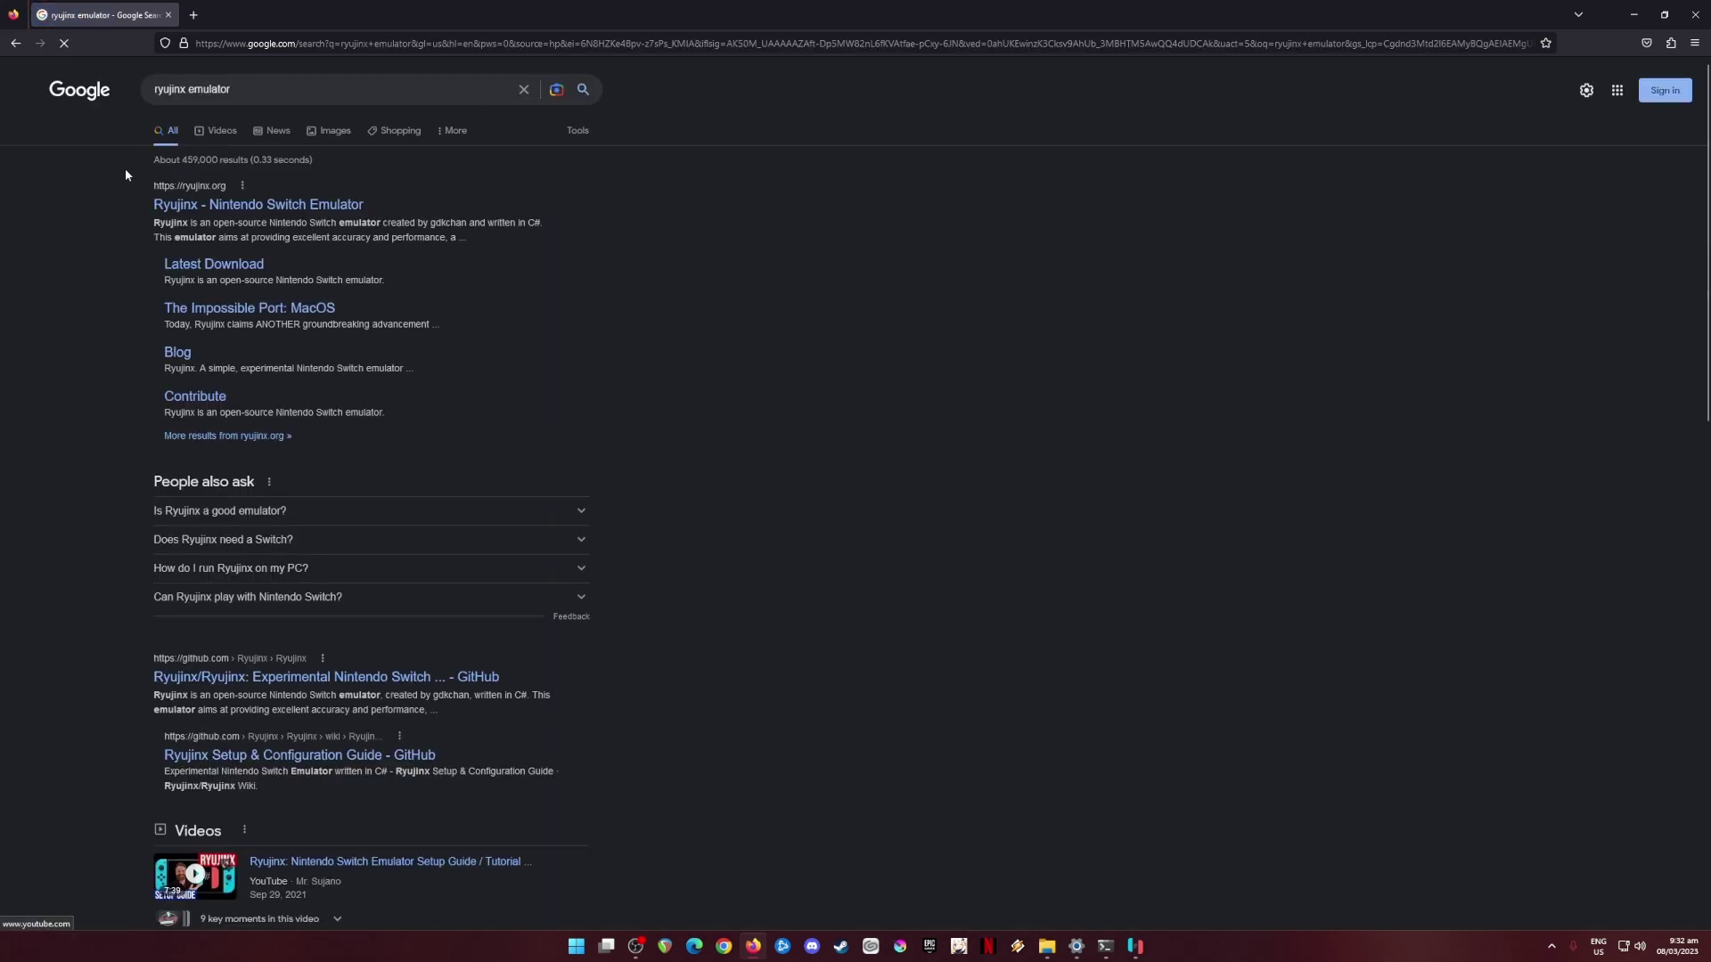
{"action": "left_click", "coordinate": [304, 204]}
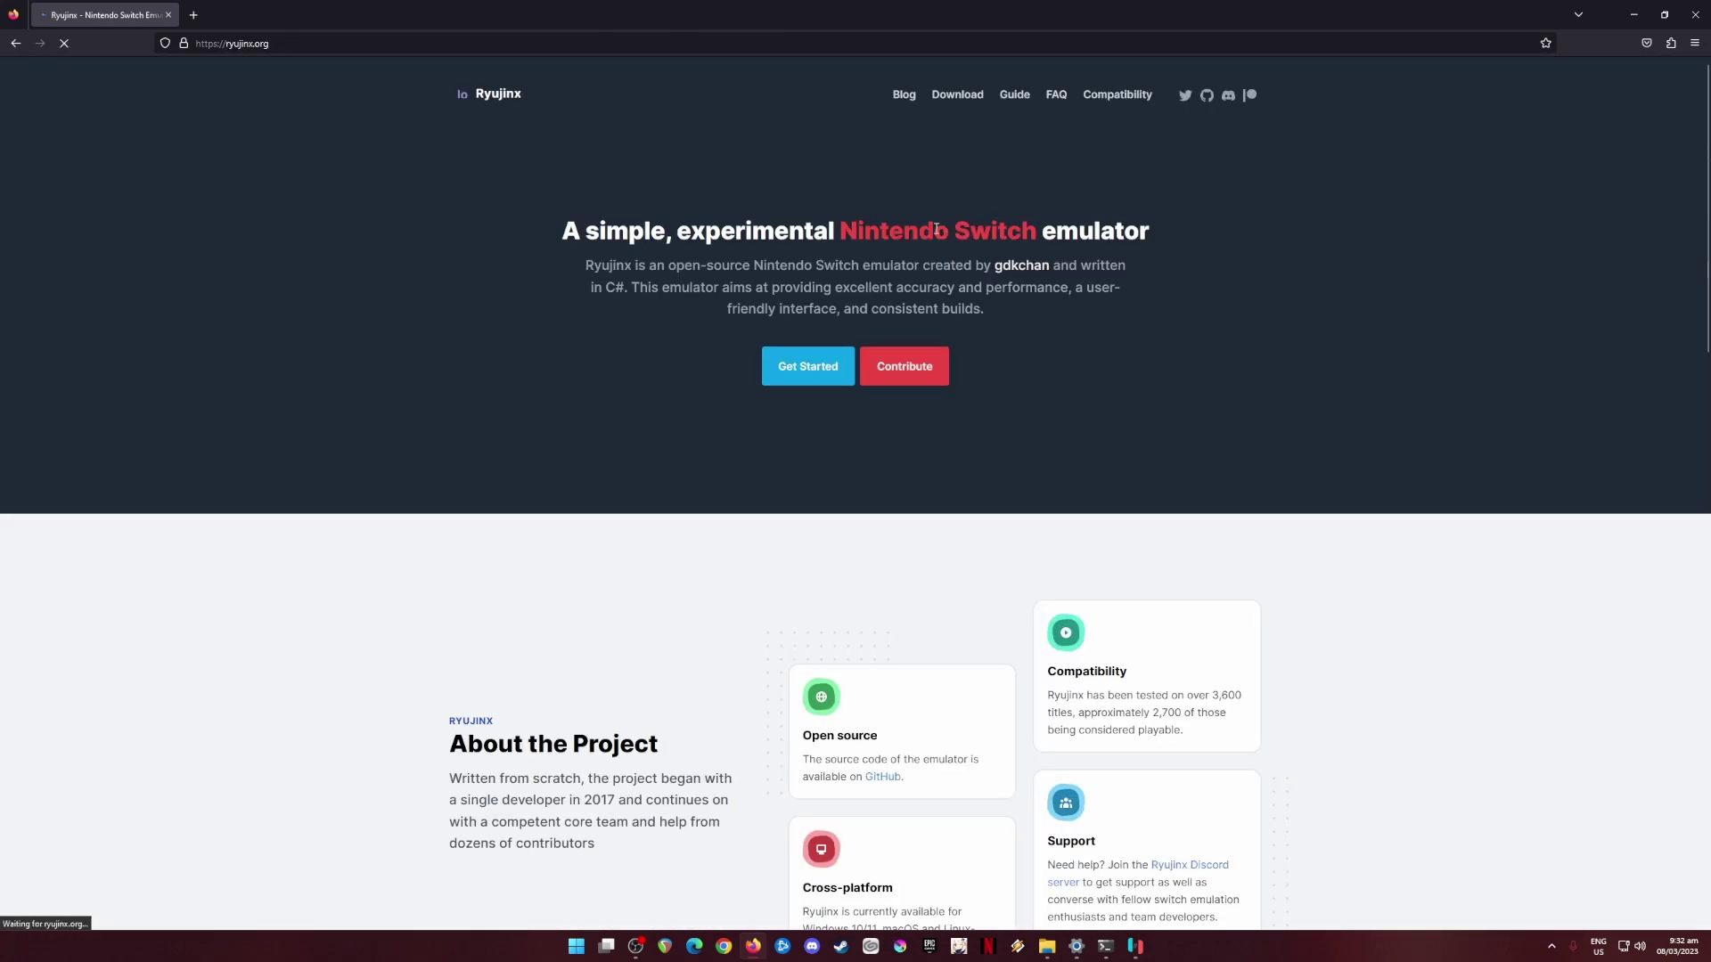
{"action": "left_click", "coordinate": [955, 98]}
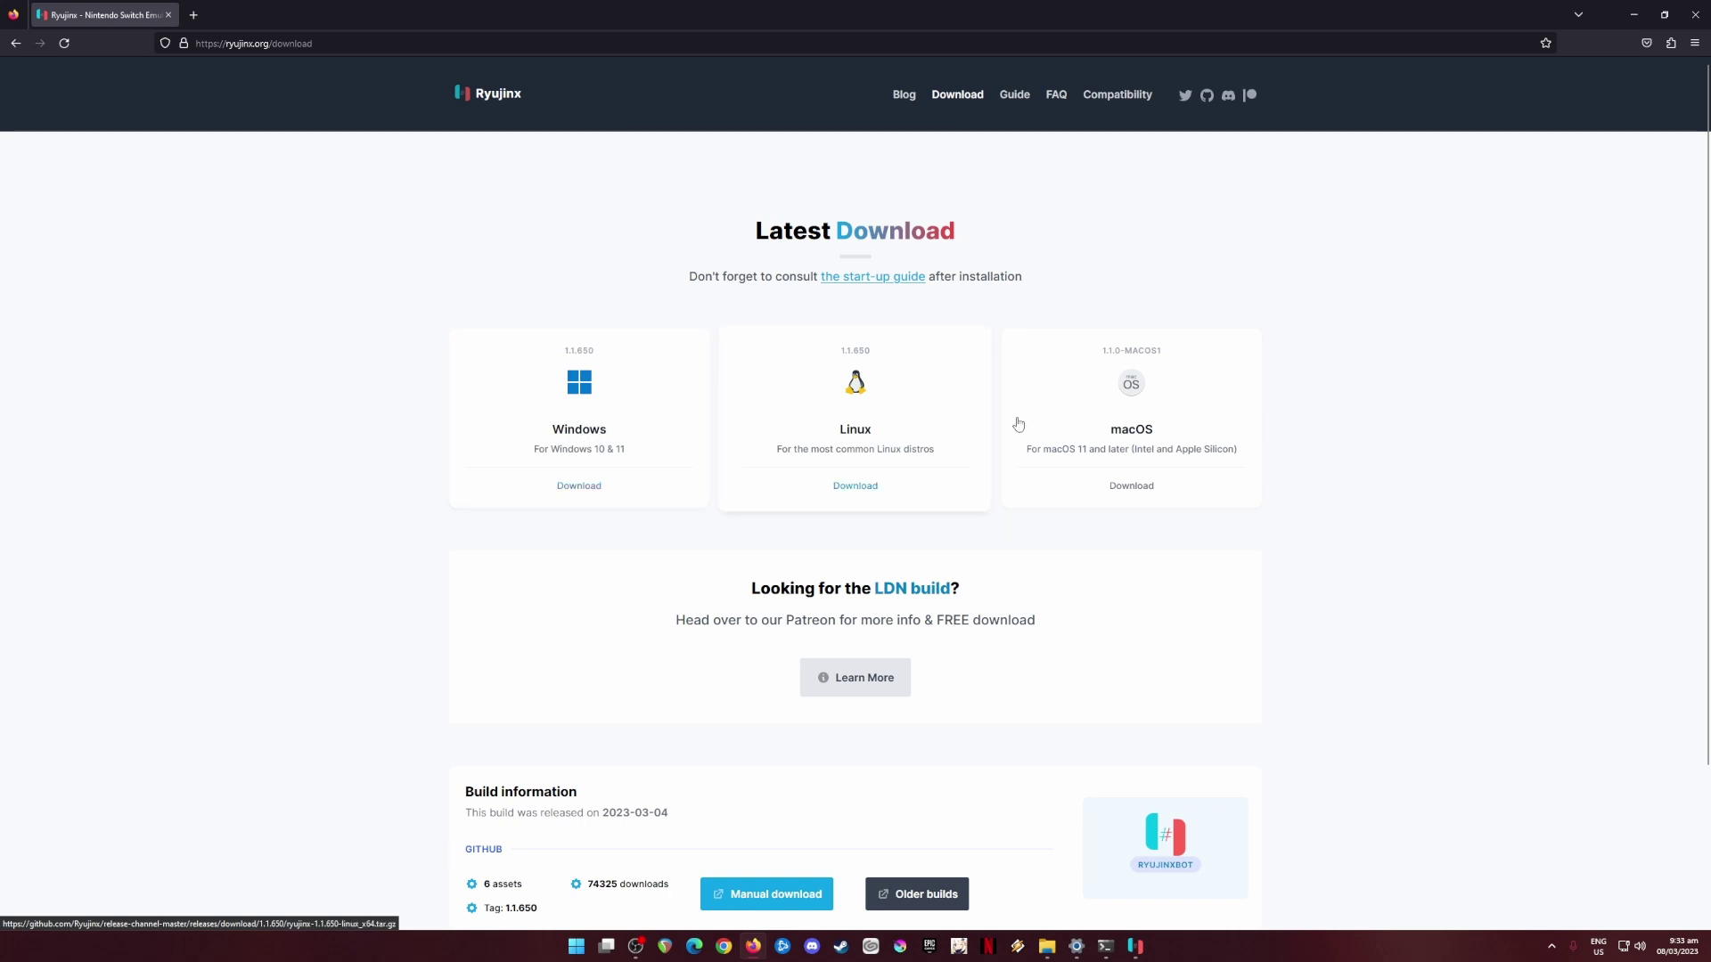
{"action": "left_click", "coordinate": [1633, 14]}
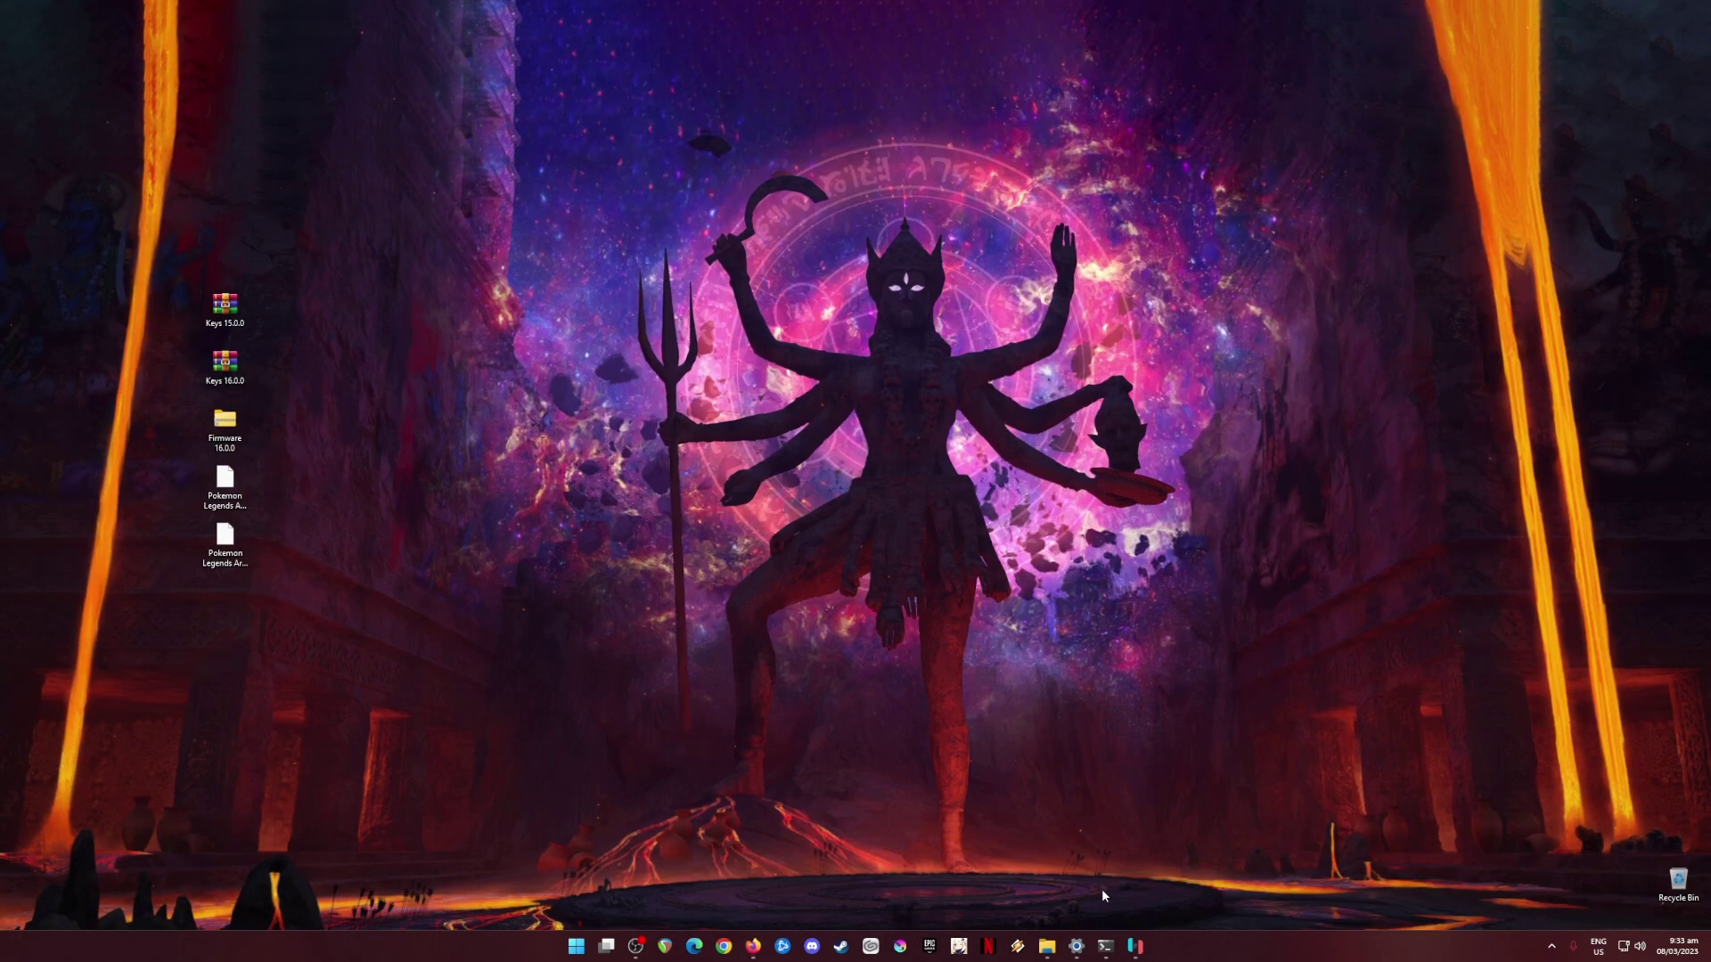
Restore the Ryujinx library, then select the Keys archives, Firmware 16.0.0 folder and Arceus files.
{"action": "left_click", "coordinate": [1136, 947]}
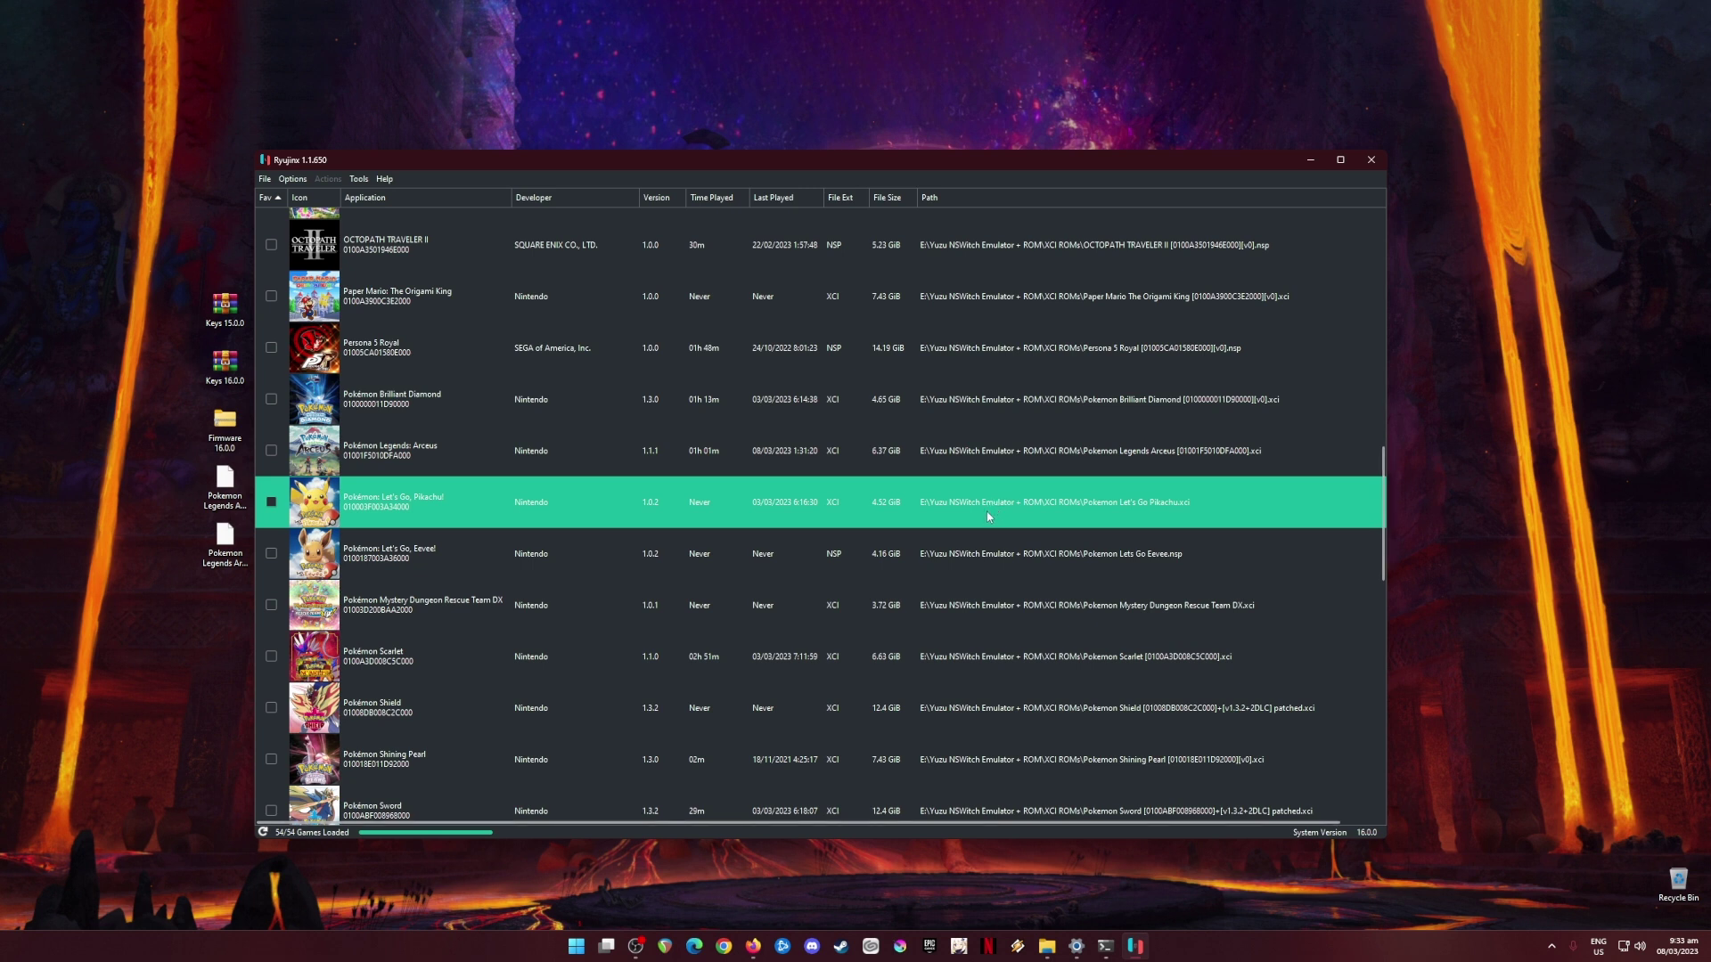
{"action": "left_click_drag", "start_coordinate": [115, 248], "coordinate": [243, 390]}
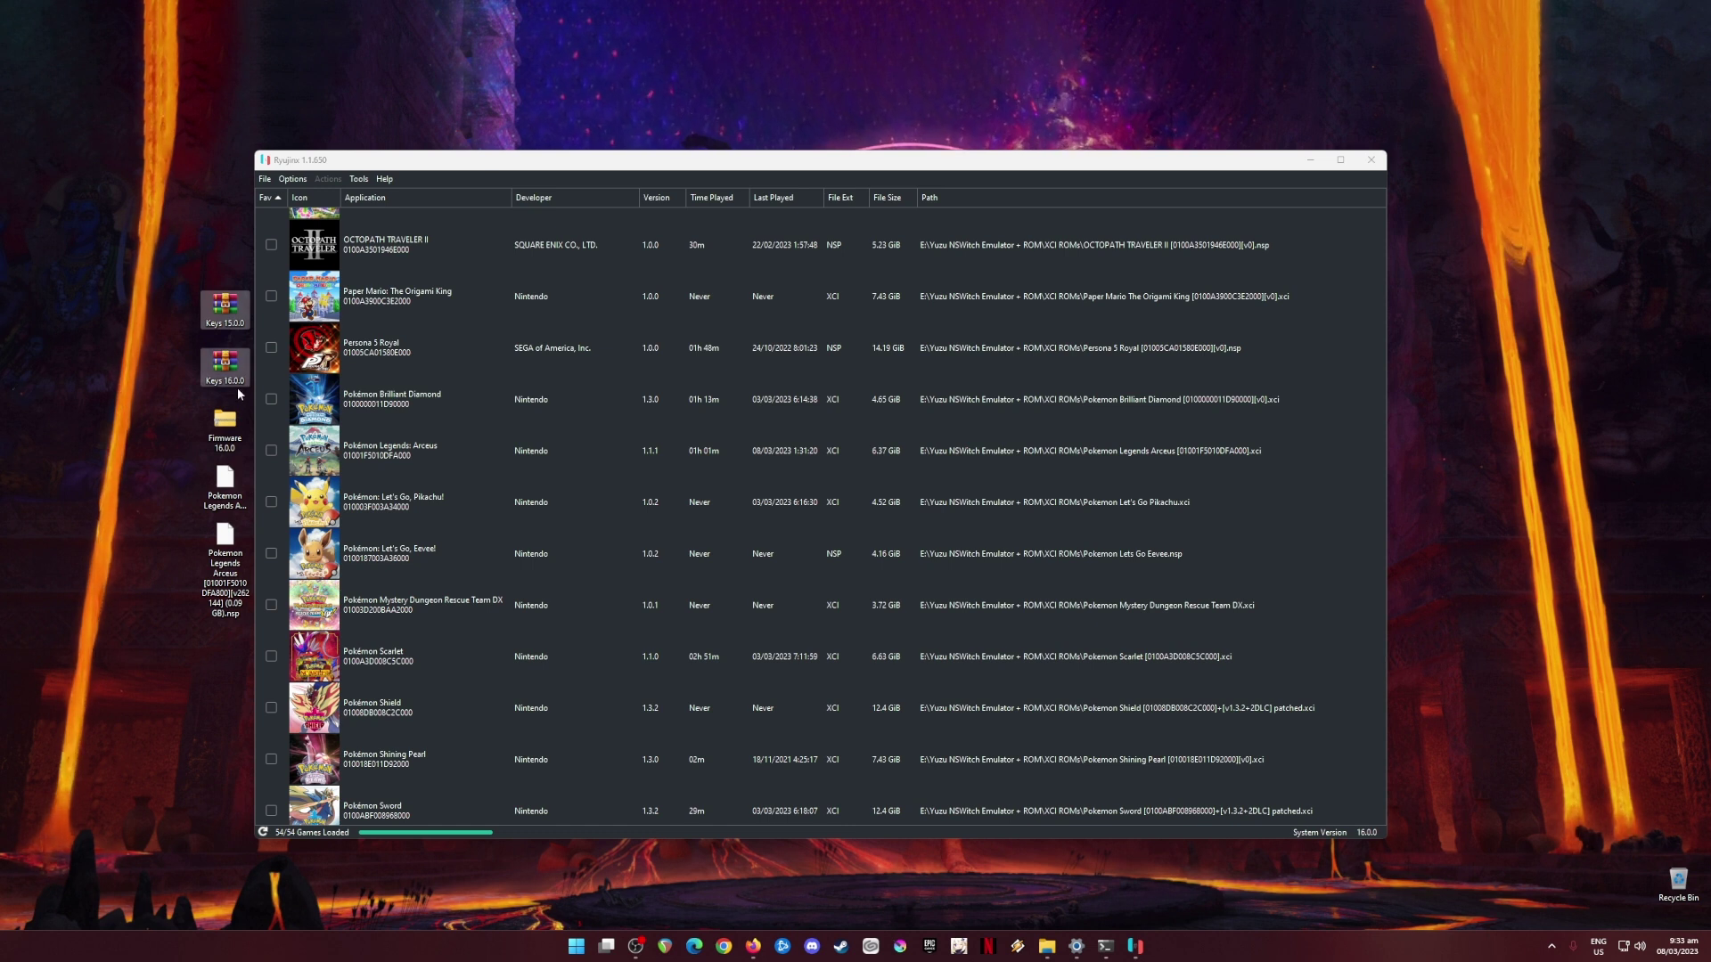
{"action": "left_click", "coordinate": [104, 393]}
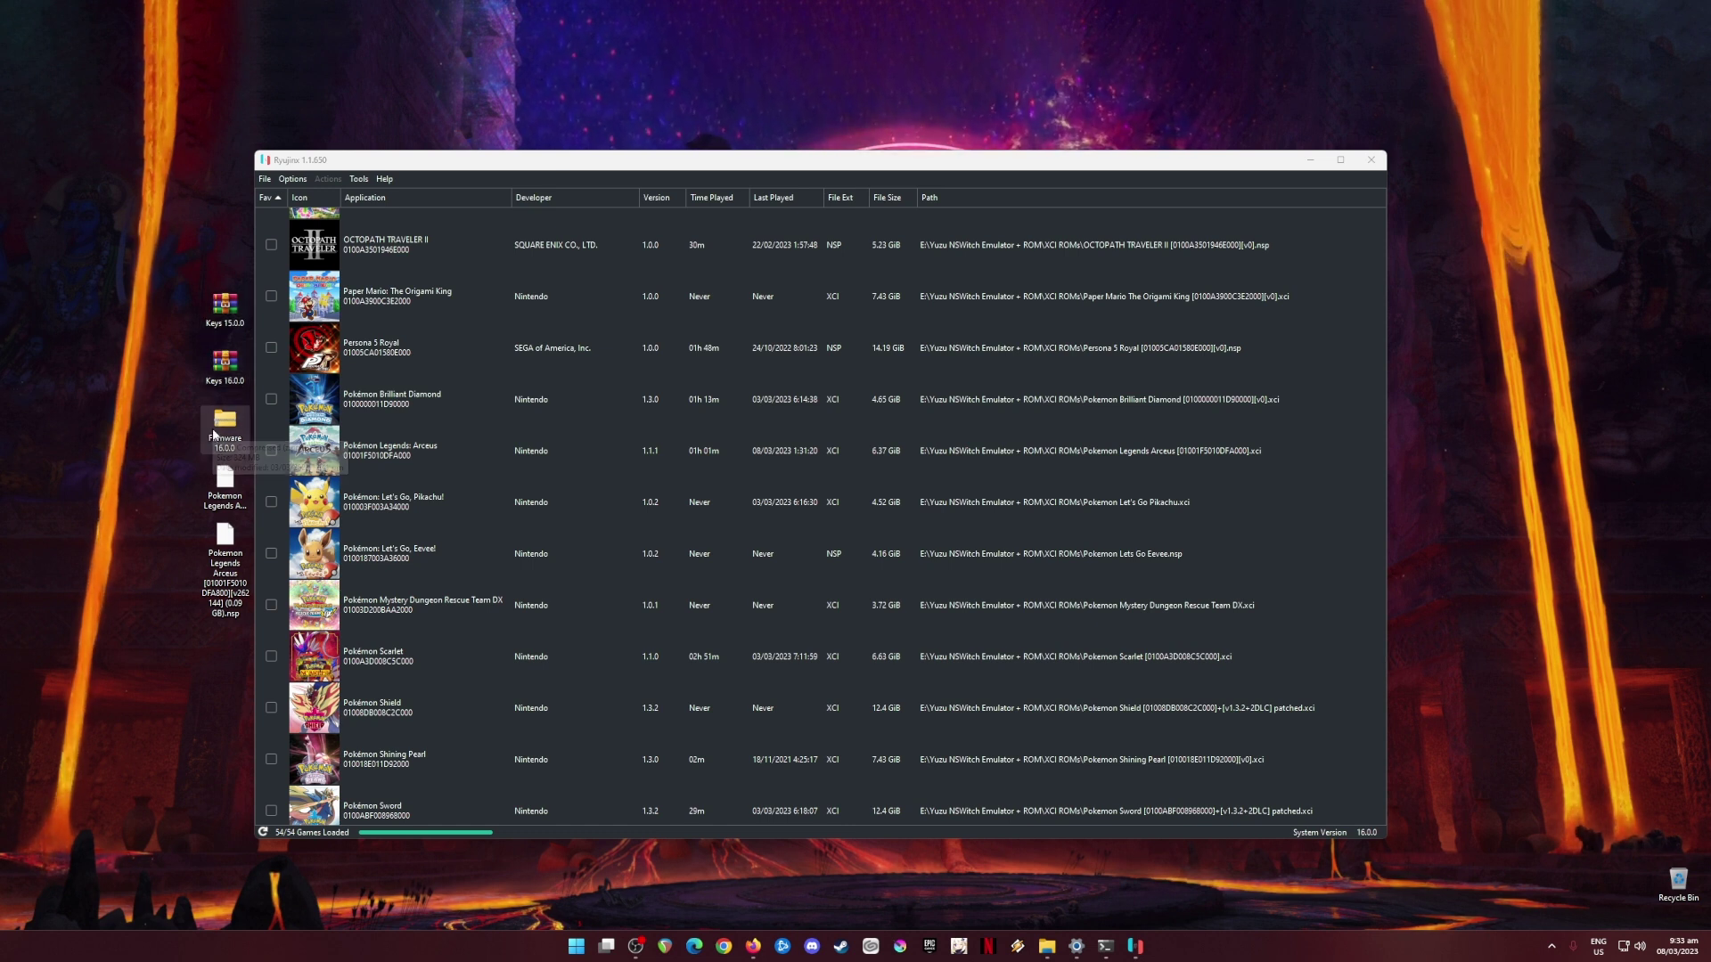
{"action": "left_click", "coordinate": [214, 434]}
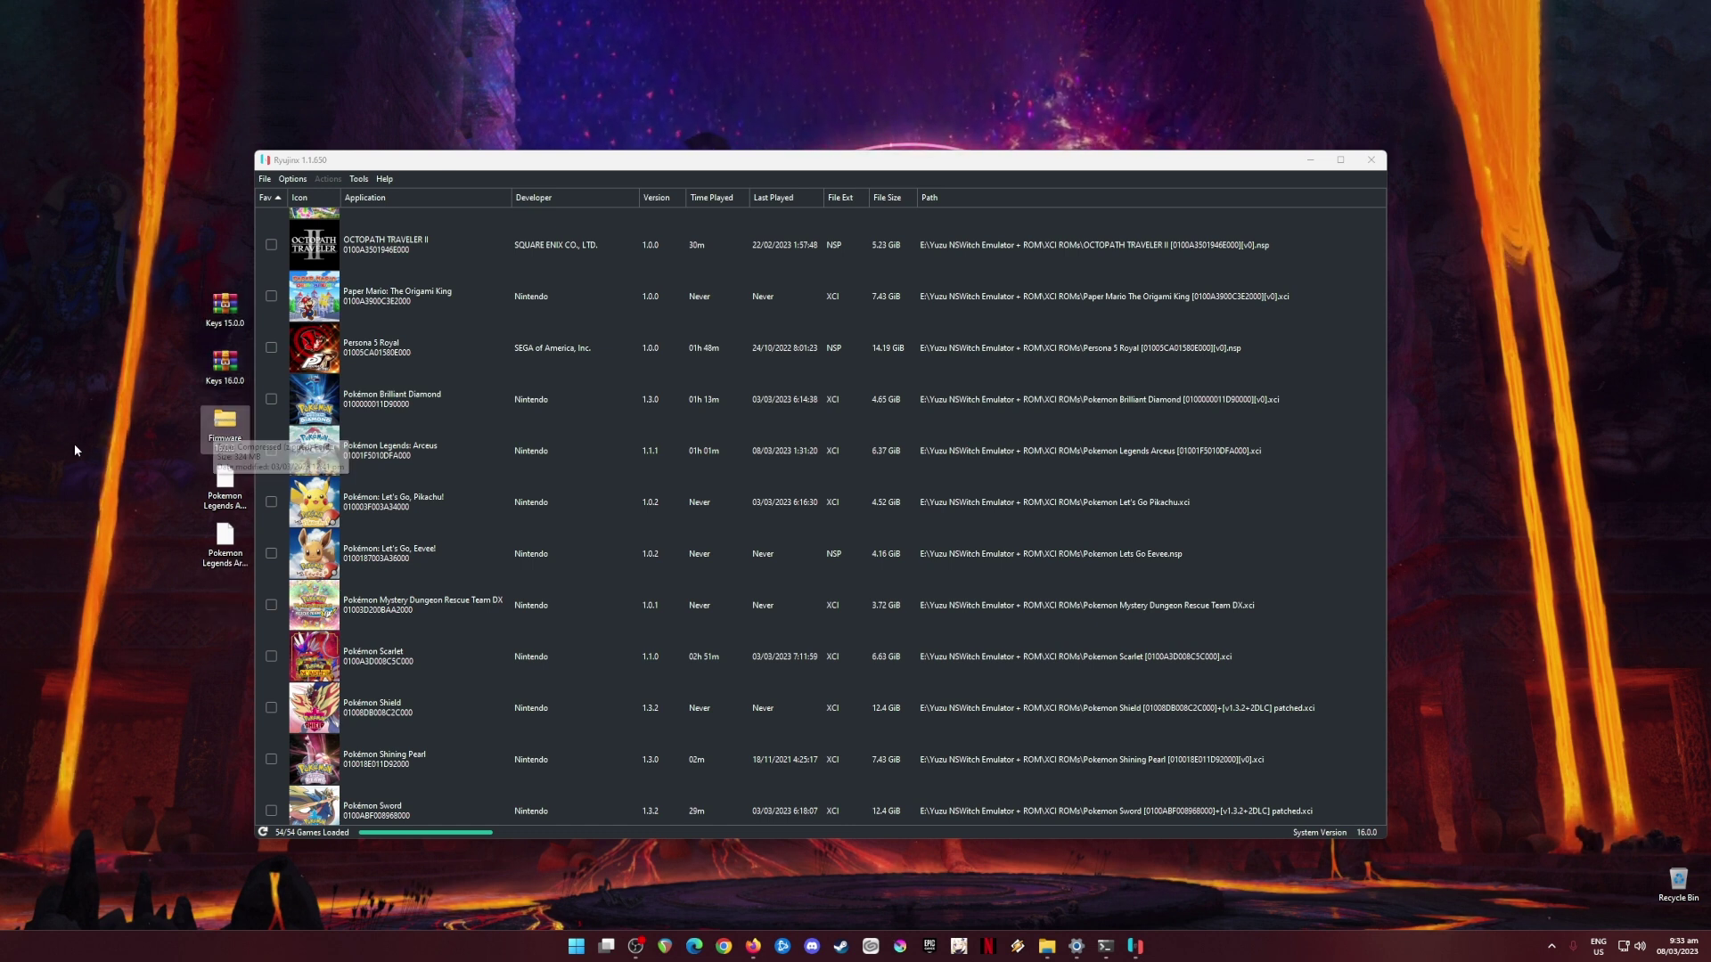
{"action": "left_click", "coordinate": [125, 476]}
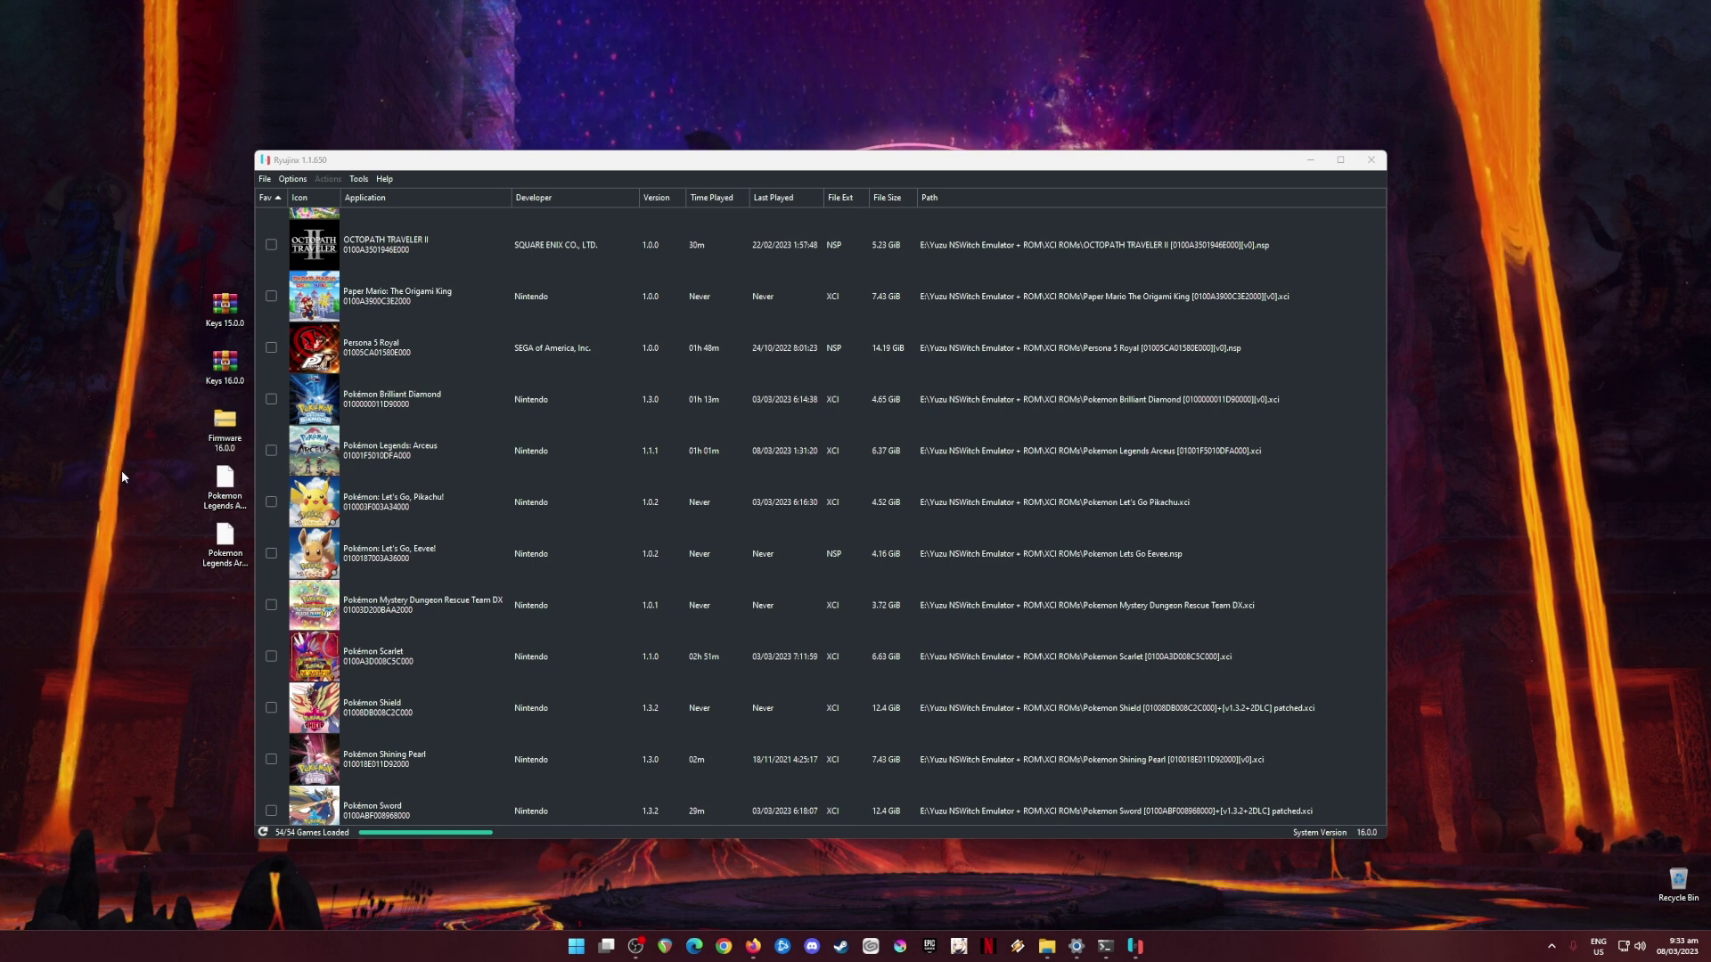
{"action": "left_click", "coordinate": [217, 496]}
{"action": "left_click", "coordinate": [220, 567]}
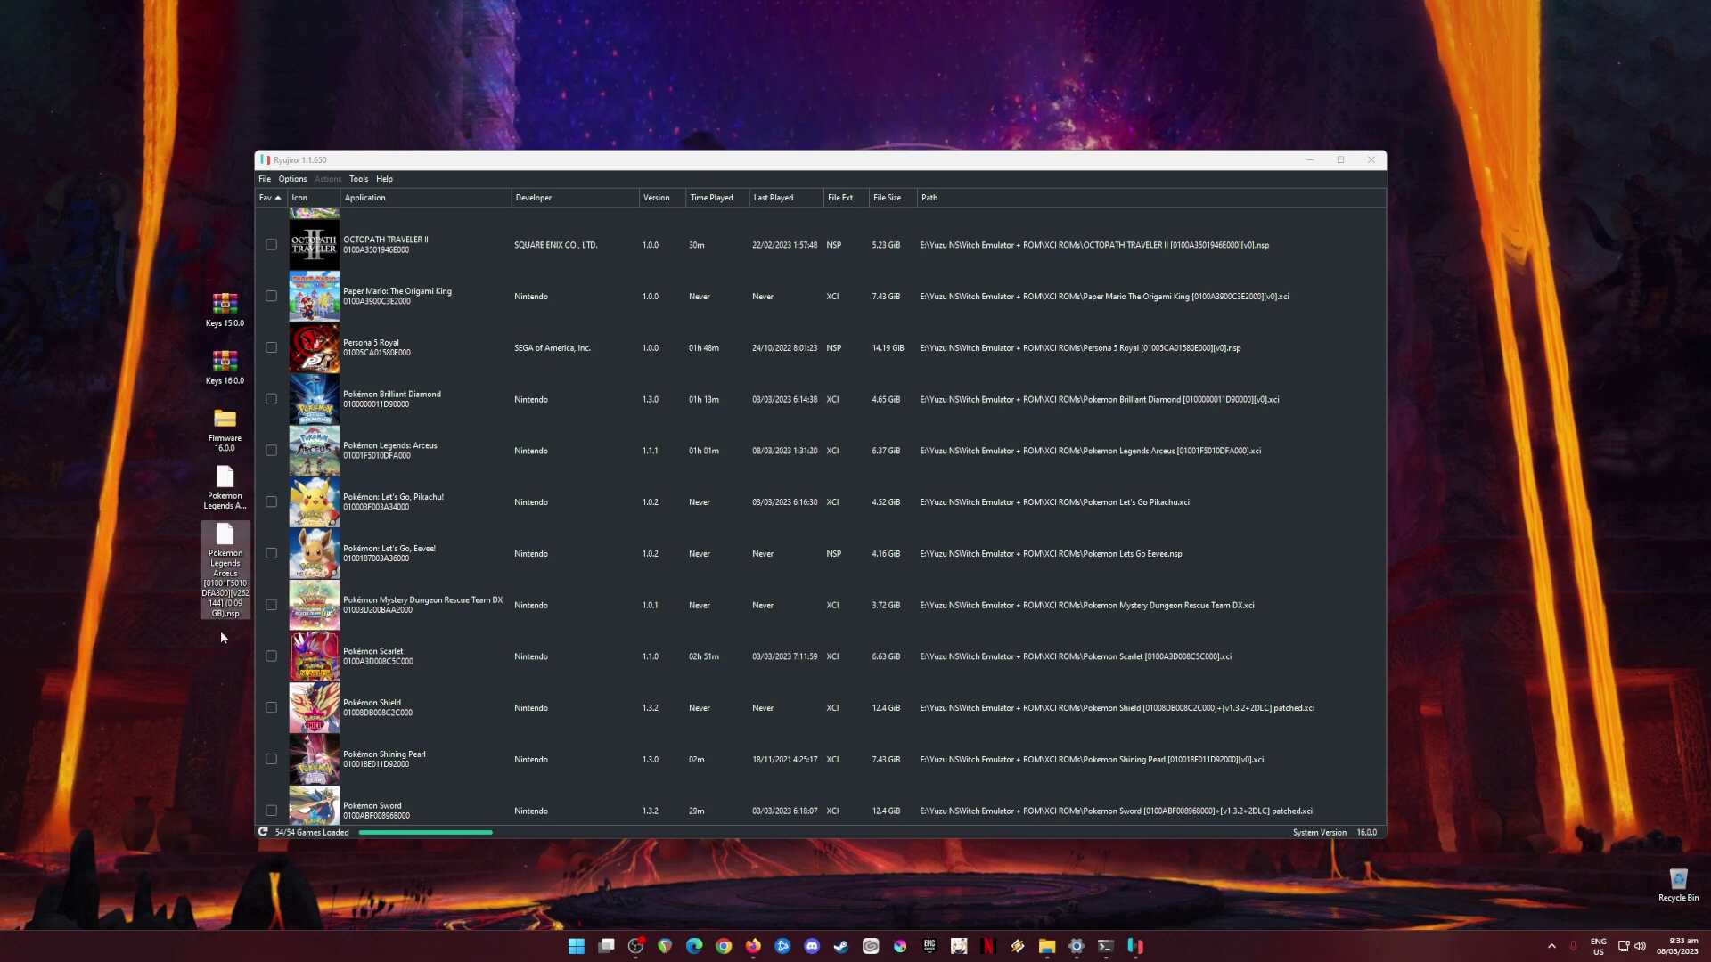
Drag-select the Keys archives, Firmware 16.0.0 folder and Arceus files, and minimize Ryujinx.
{"action": "left_click_drag", "start_coordinate": [102, 222], "coordinate": [445, 657]}
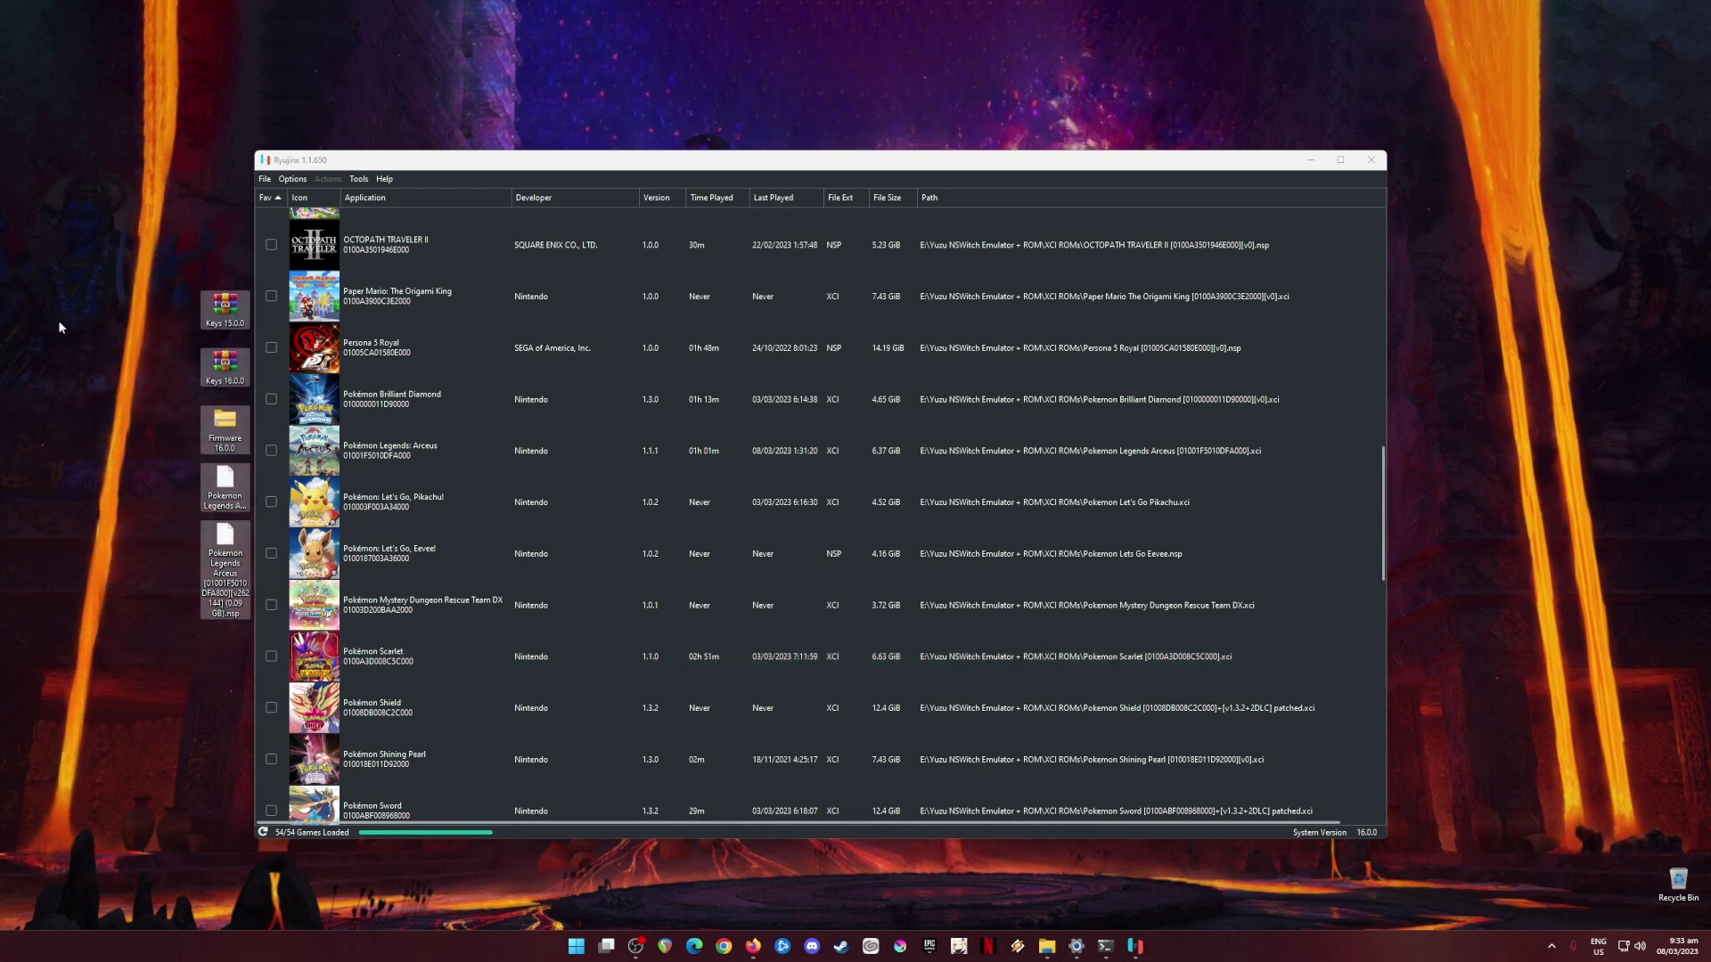
{"action": "left_click_drag", "start_coordinate": [110, 252], "coordinate": [248, 652]}
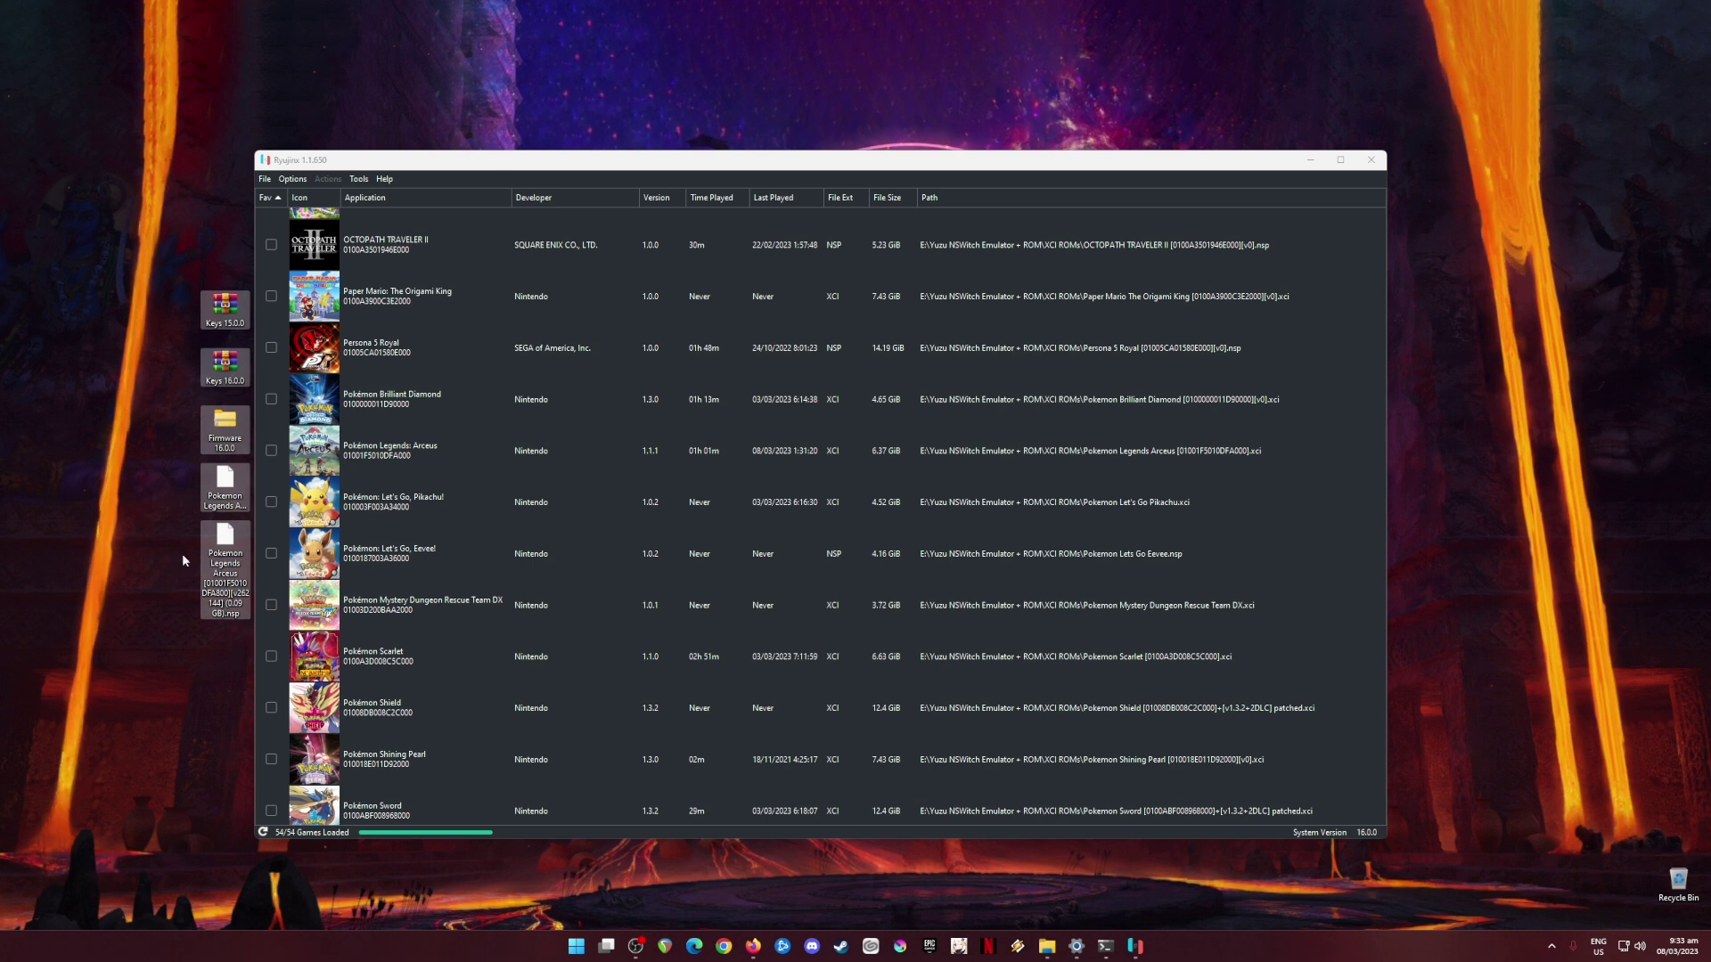
{"action": "left_click_drag", "start_coordinate": [73, 258], "coordinate": [231, 631]}
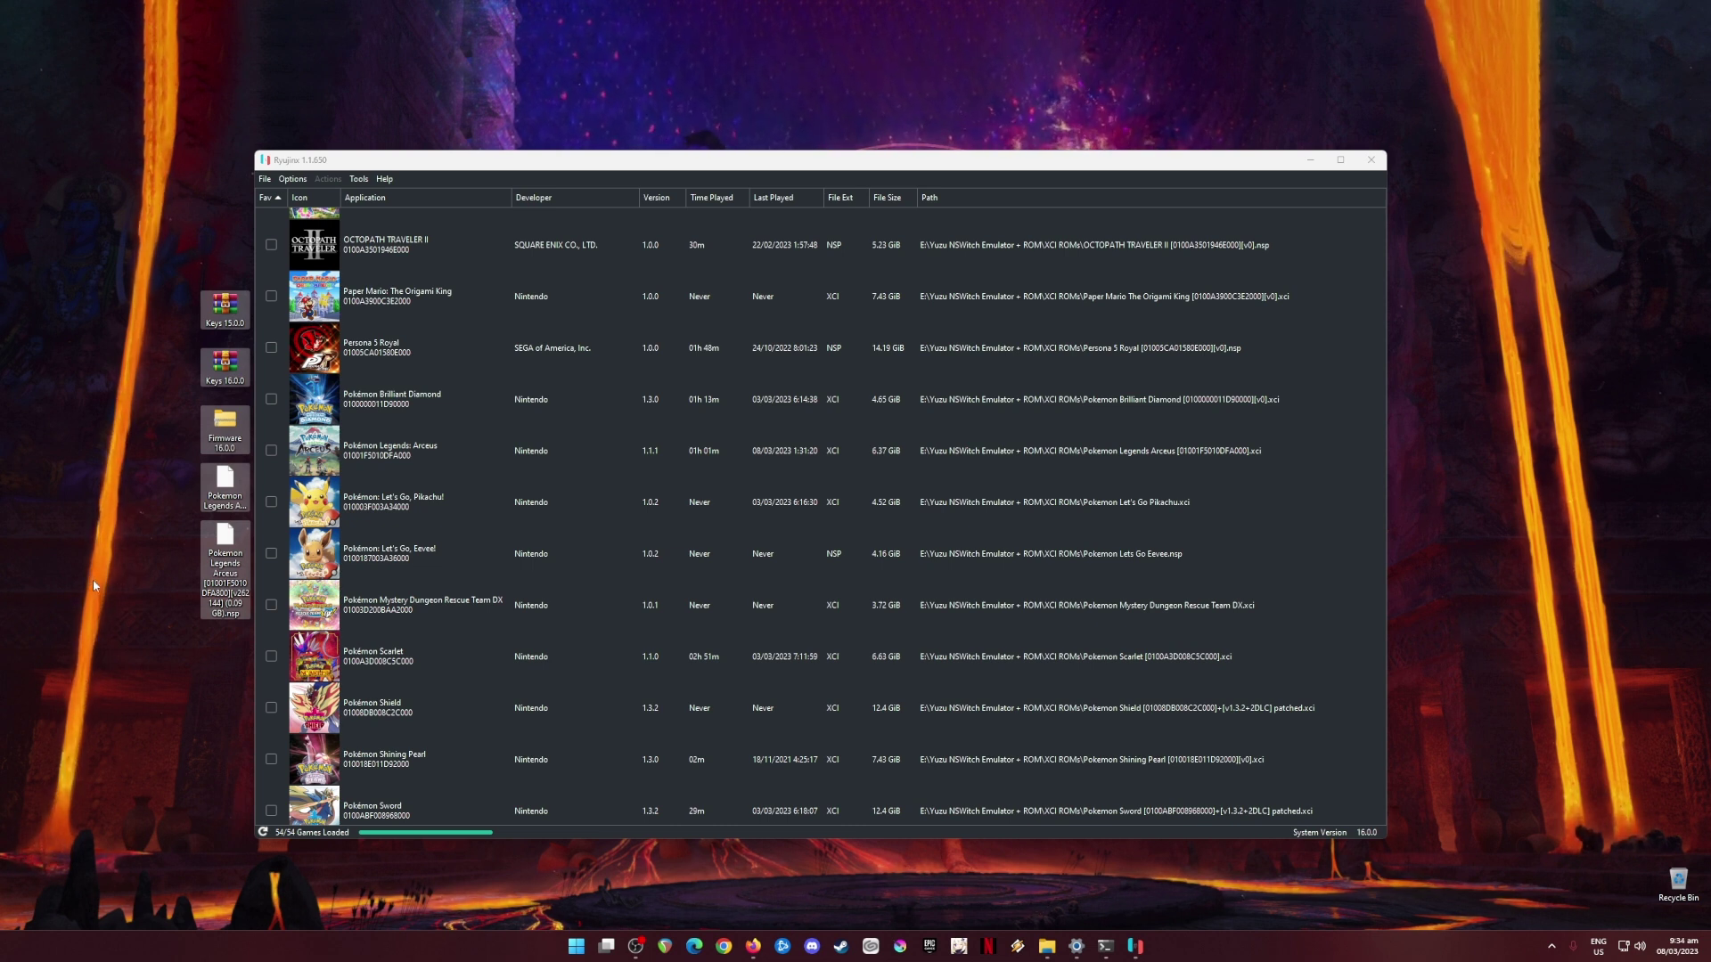
{"action": "mouse_move", "coordinate": [100, 262]}
{"action": "left_mouse_down"}
{"action": "mouse_move", "coordinate": [180, 305]}
{"action": "mouse_move", "coordinate": [234, 367]}
{"action": "left_mouse_up"}
{"action": "left_click_drag", "start_coordinate": [98, 400], "coordinate": [252, 461]}
{"action": "left_click_drag", "start_coordinate": [117, 246], "coordinate": [249, 437]}
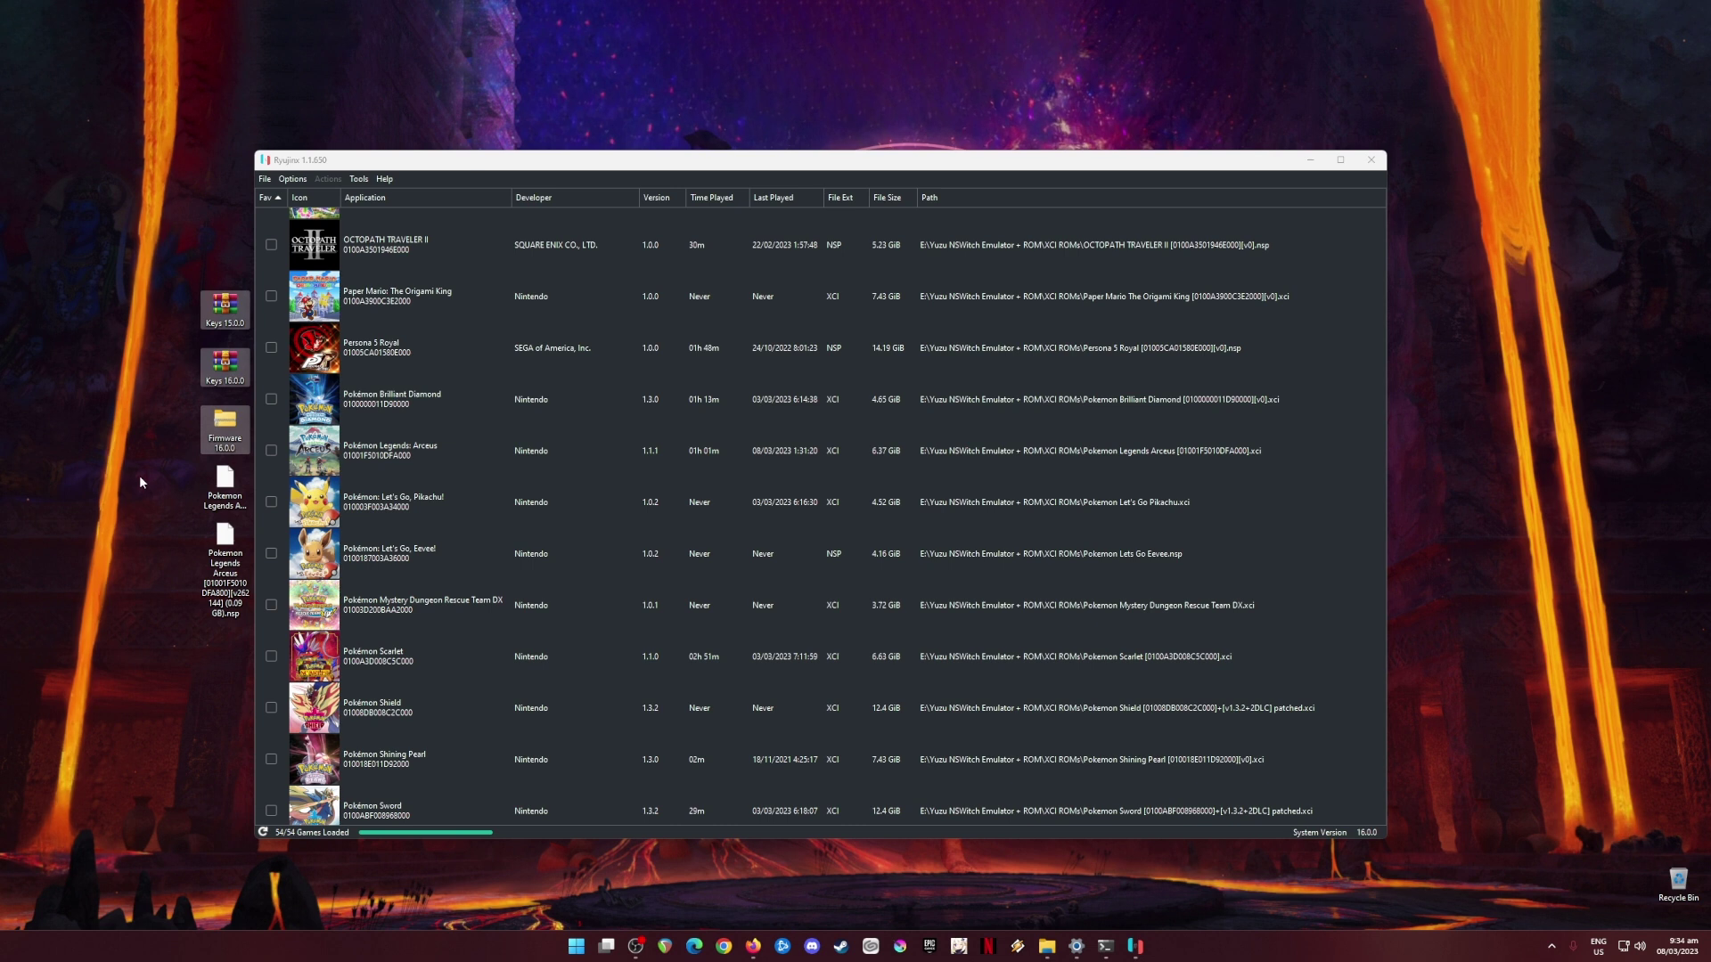
{"action": "left_click_drag", "start_coordinate": [148, 482], "coordinate": [237, 622]}
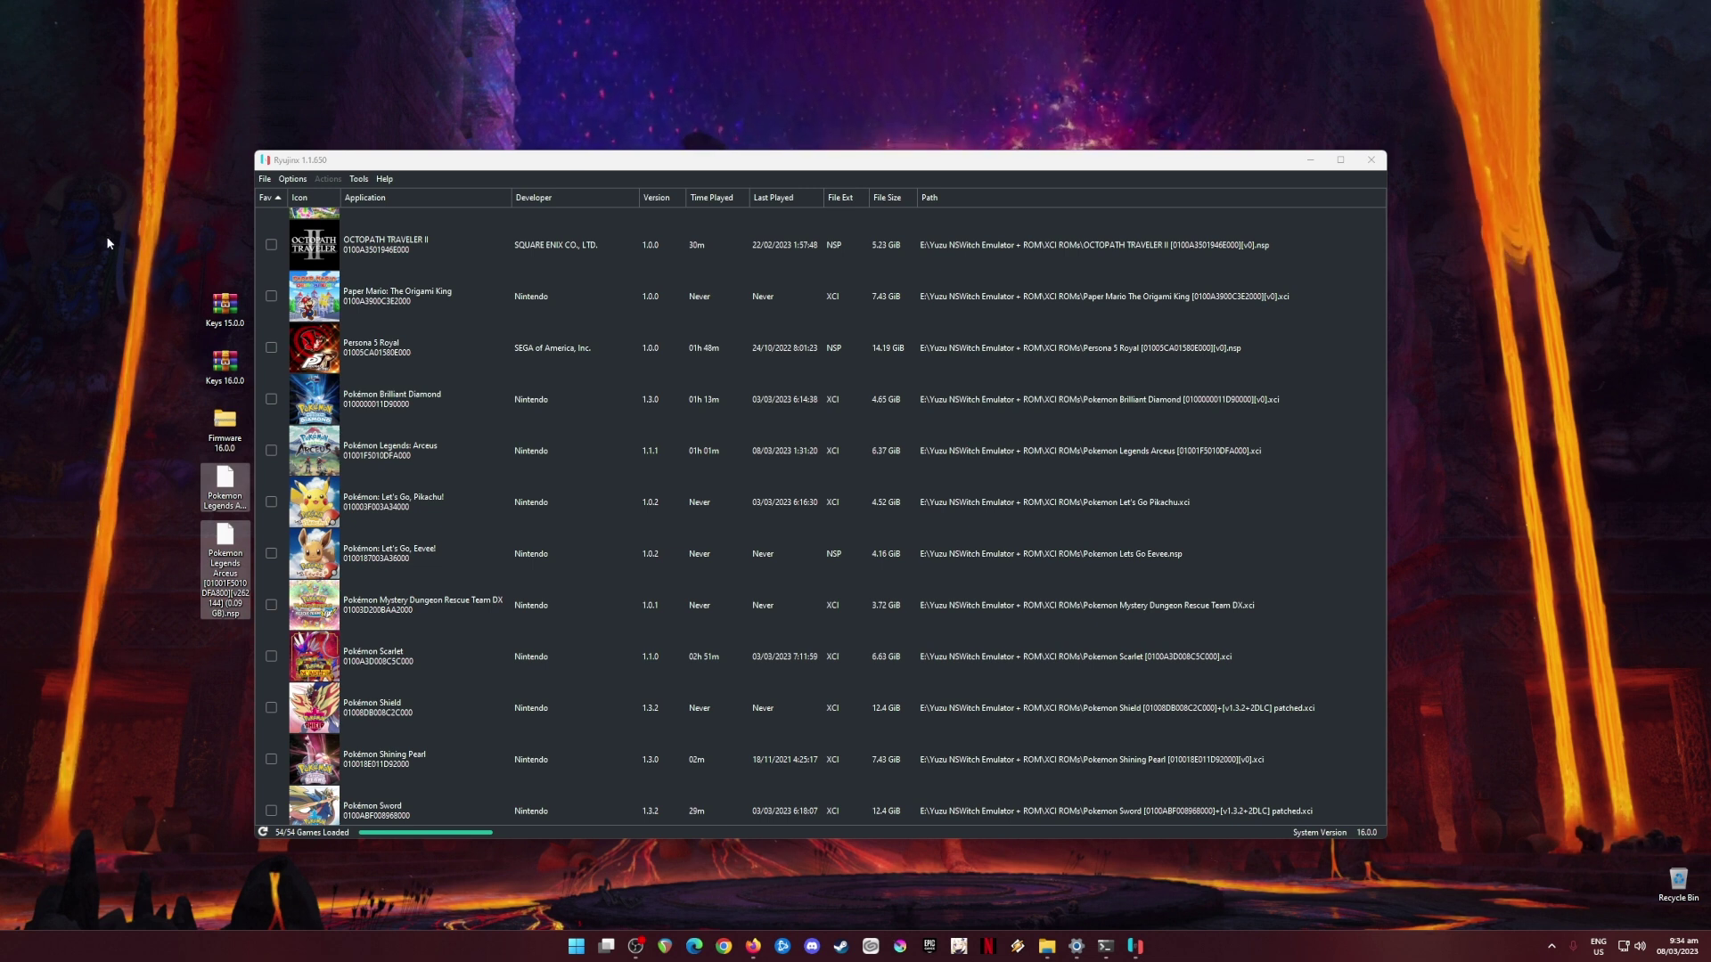
{"action": "left_click_drag", "start_coordinate": [101, 248], "coordinate": [313, 661]}
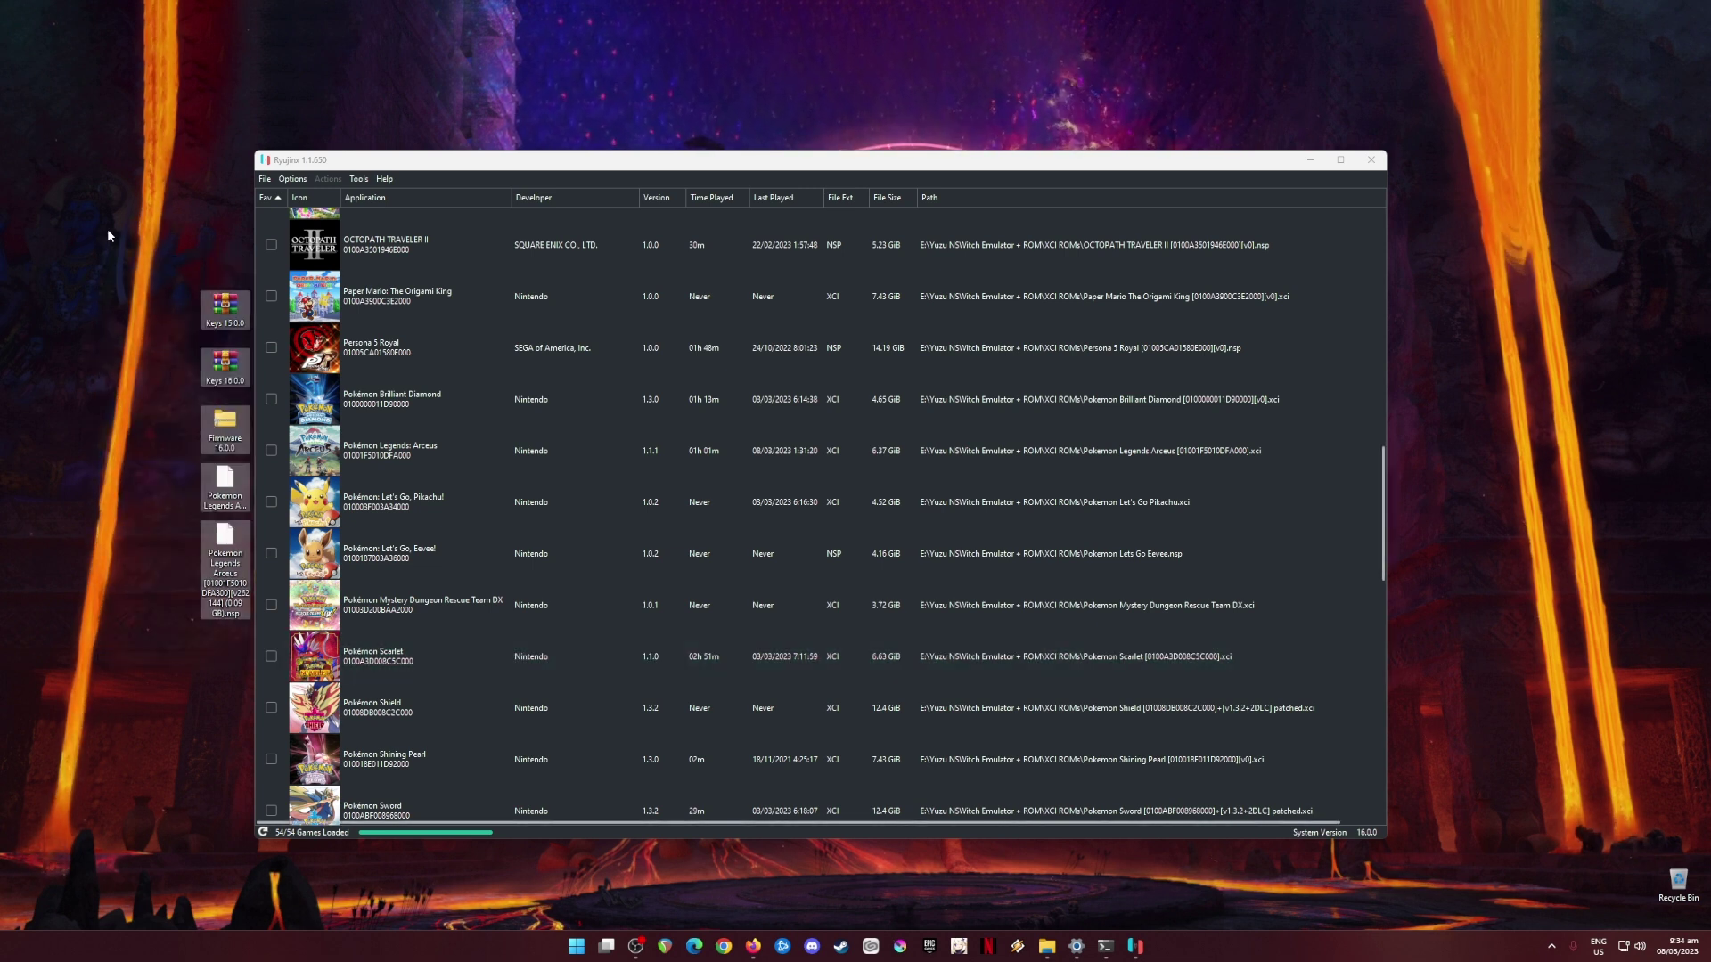
{"action": "left_click", "coordinate": [1310, 159]}
{"action": "left_click_drag", "start_coordinate": [328, 223], "coordinate": [193, 686]}
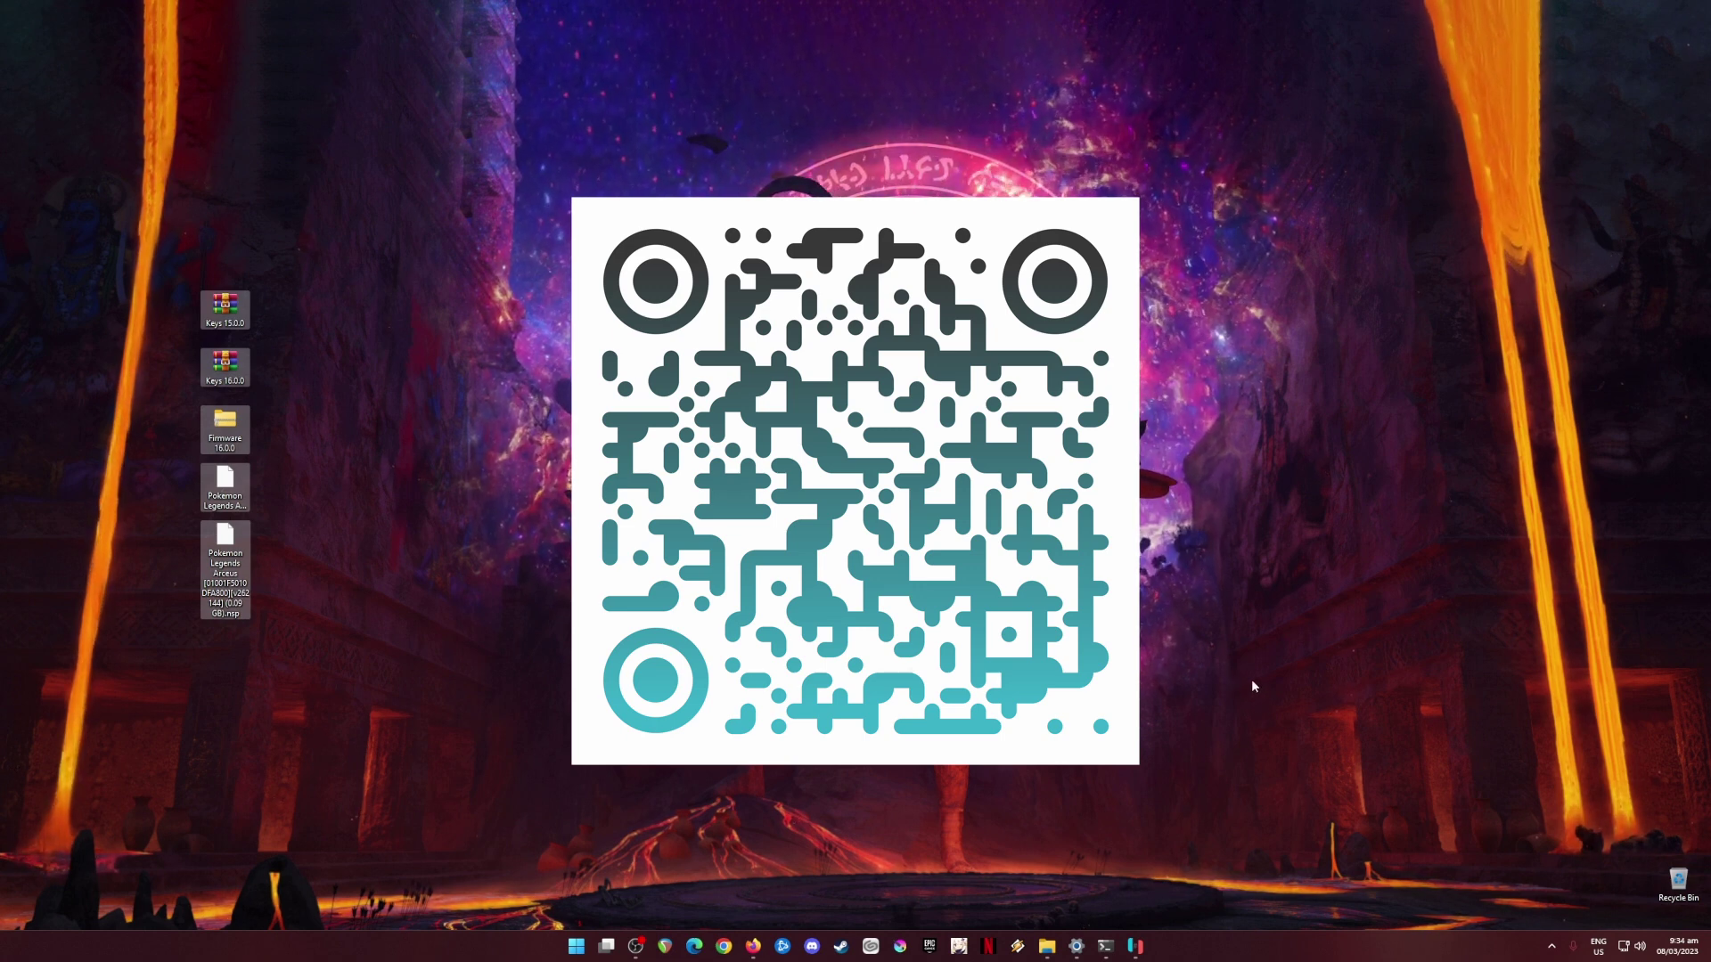
{"action": "left_click_drag", "start_coordinate": [460, 157], "coordinate": [76, 698]}
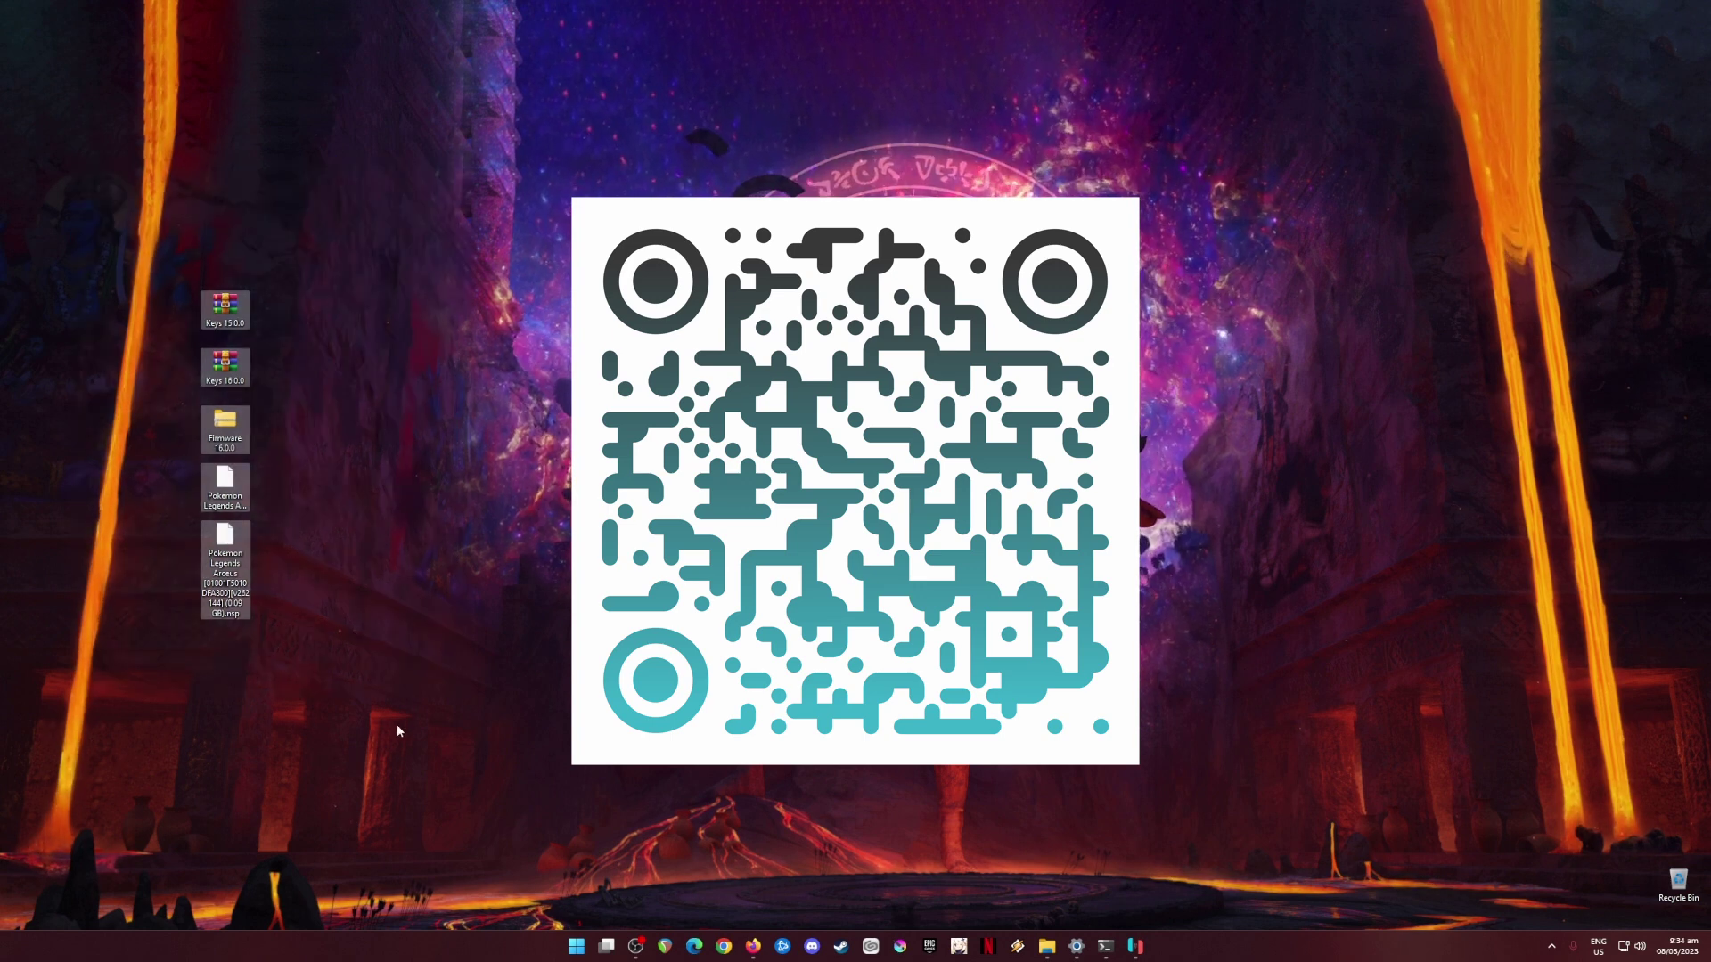
{"action": "left_click", "coordinate": [464, 406]}
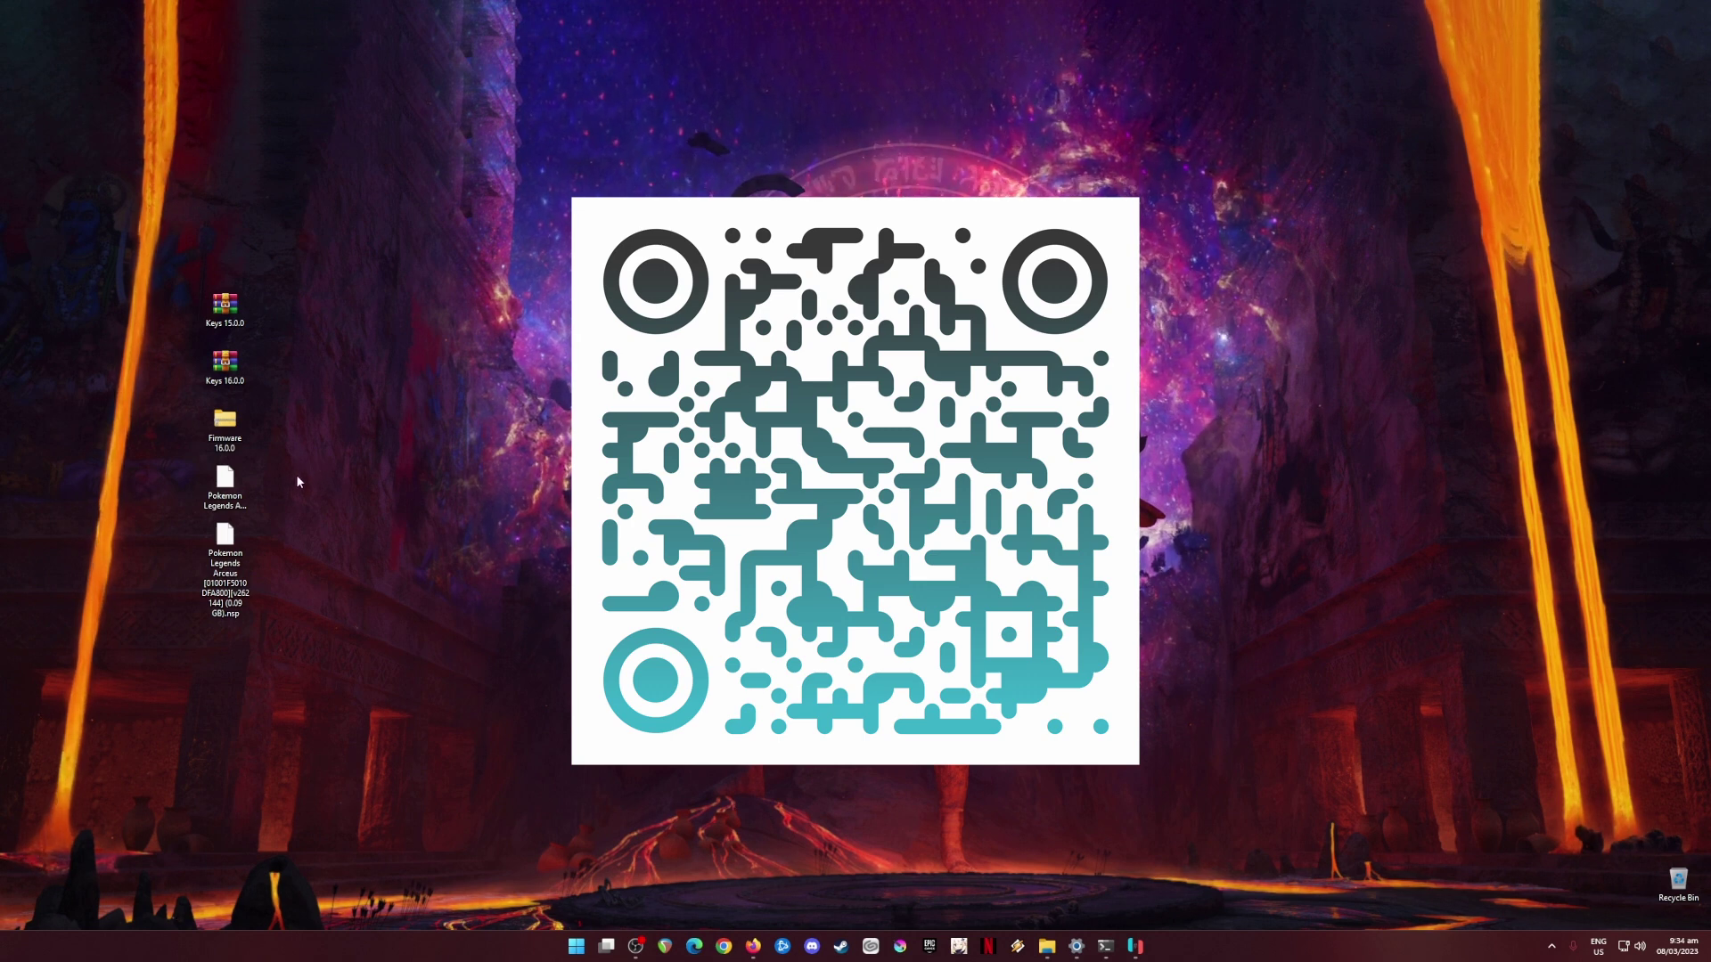
{"action": "left_click", "coordinate": [219, 490]}
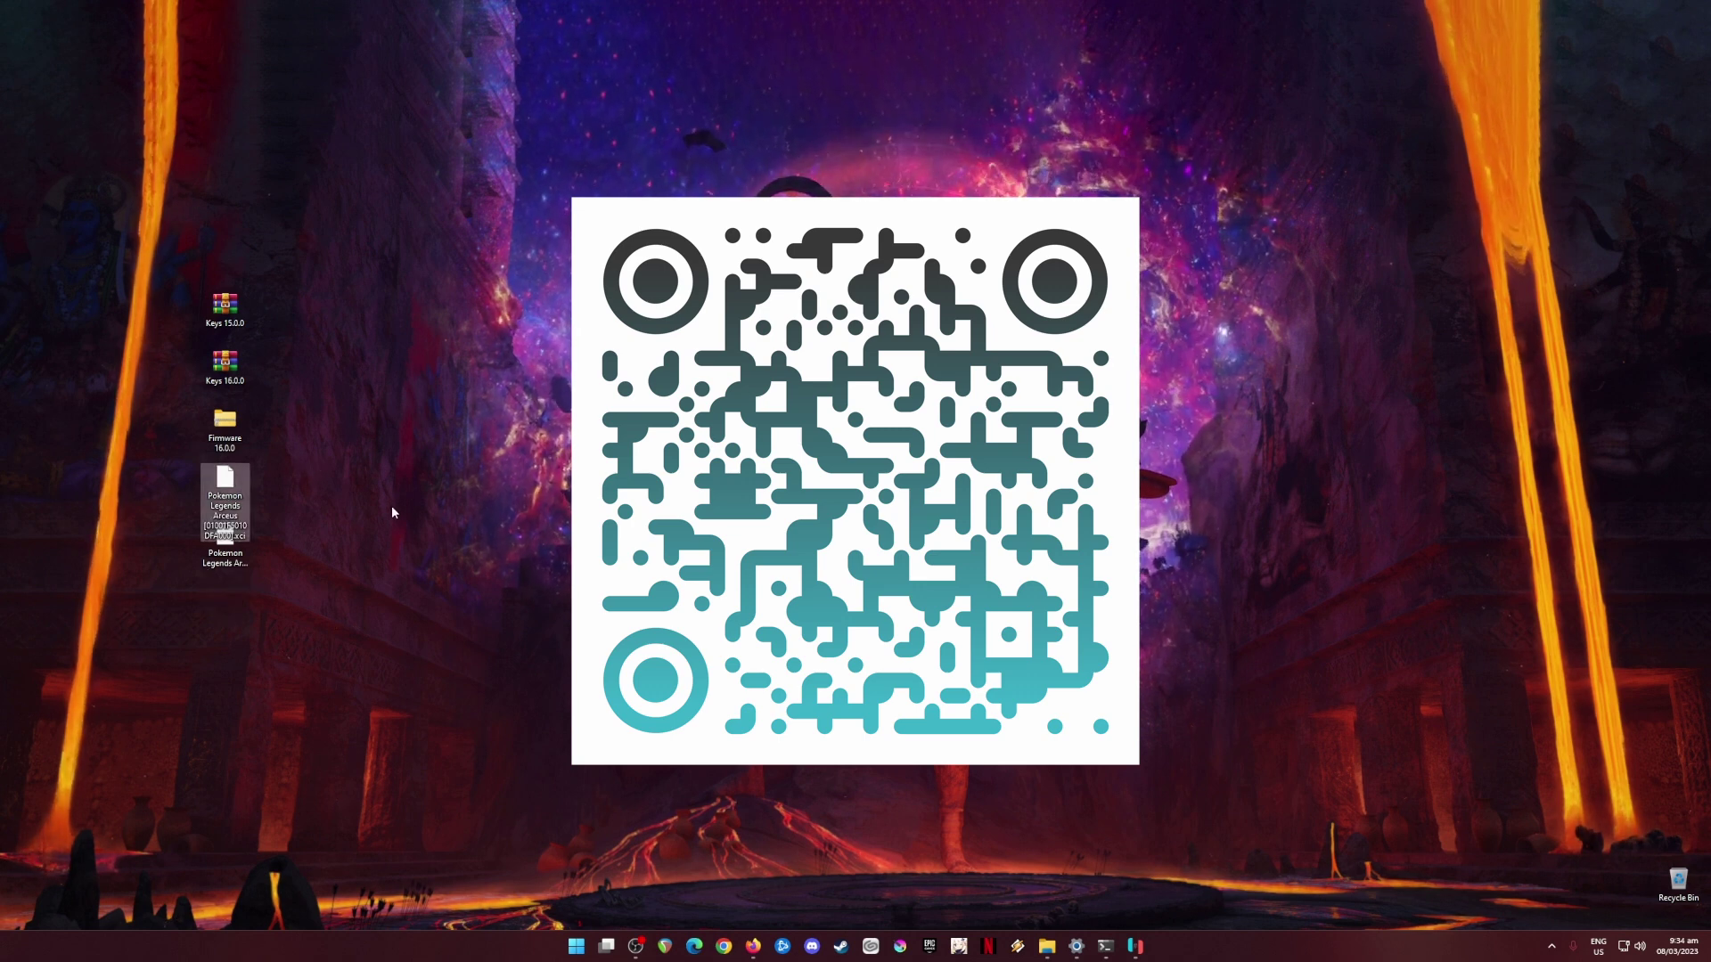
{"action": "left_click", "coordinate": [236, 563]}
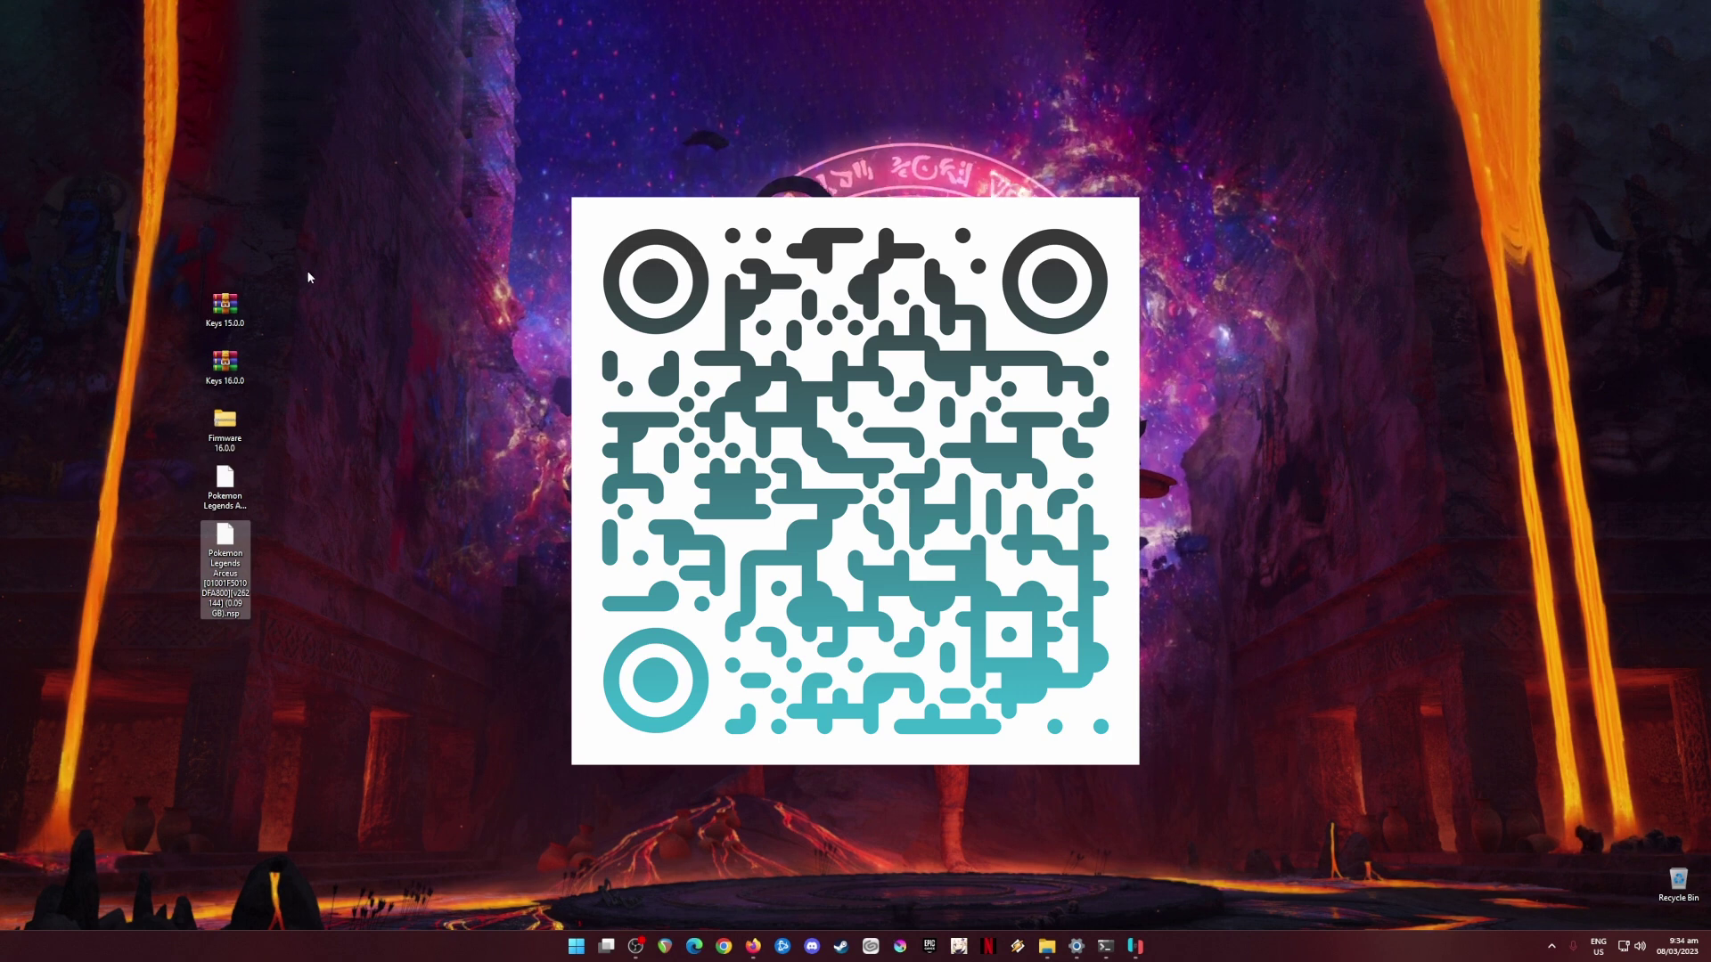
{"action": "left_click_drag", "start_coordinate": [322, 256], "coordinate": [129, 442]}
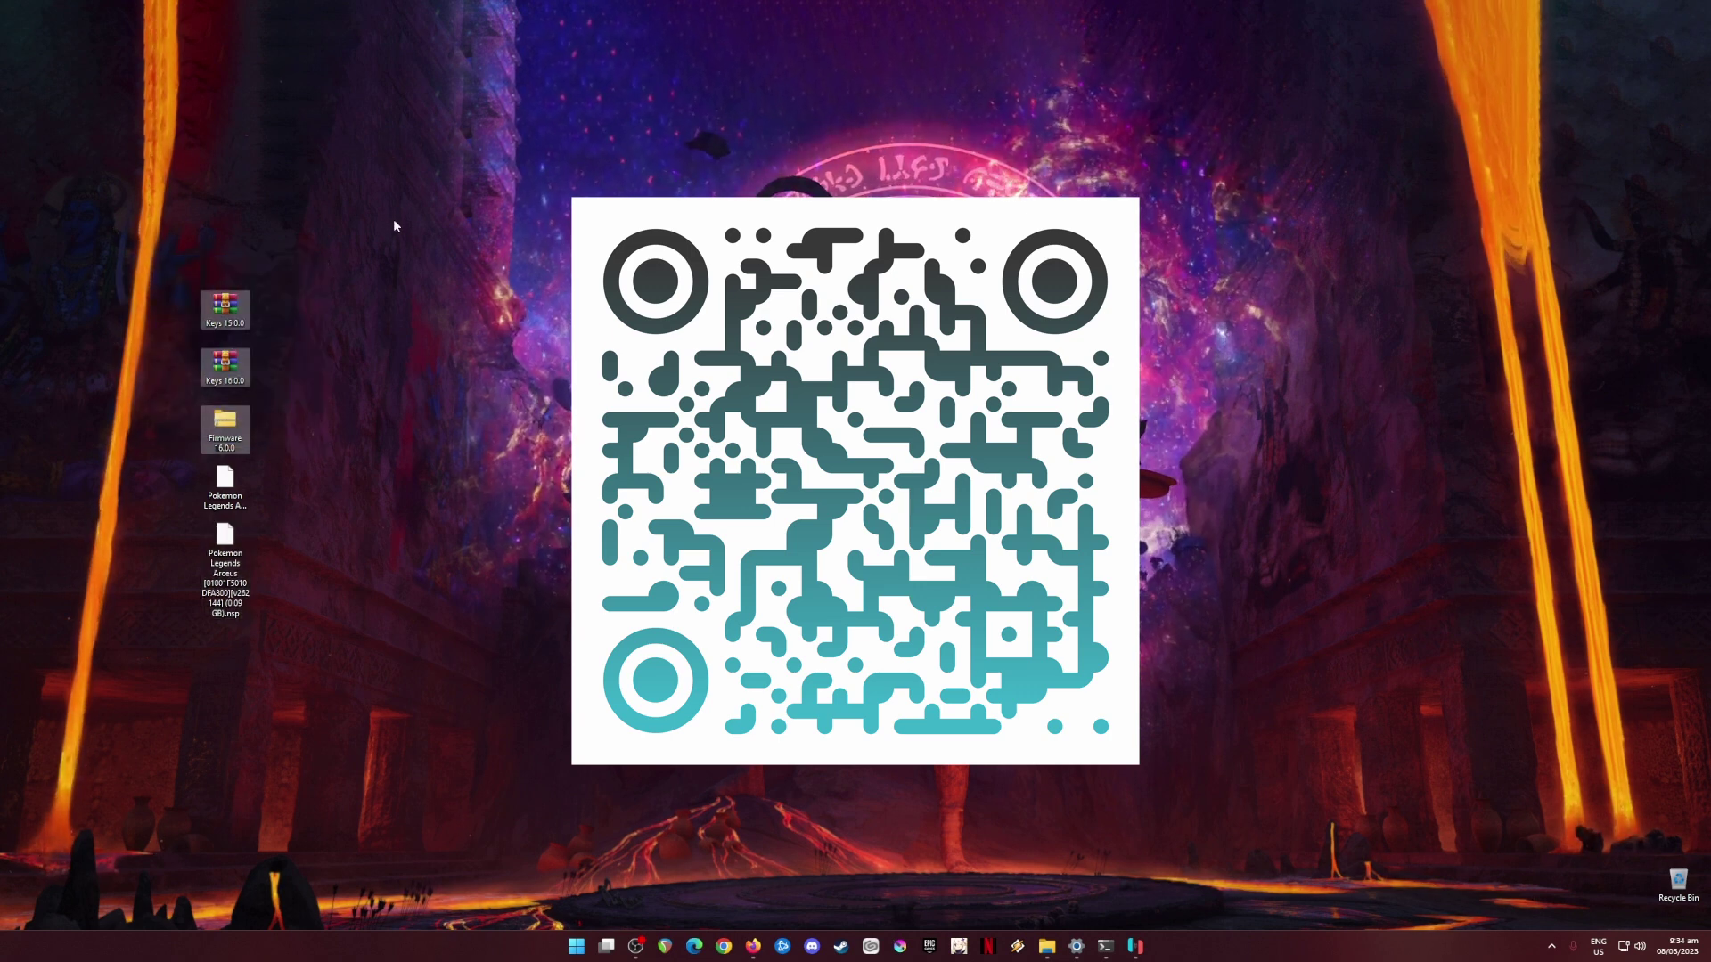
{"action": "left_click_drag", "start_coordinate": [390, 234], "coordinate": [130, 581]}
{"action": "left_click_drag", "start_coordinate": [428, 186], "coordinate": [94, 709]}
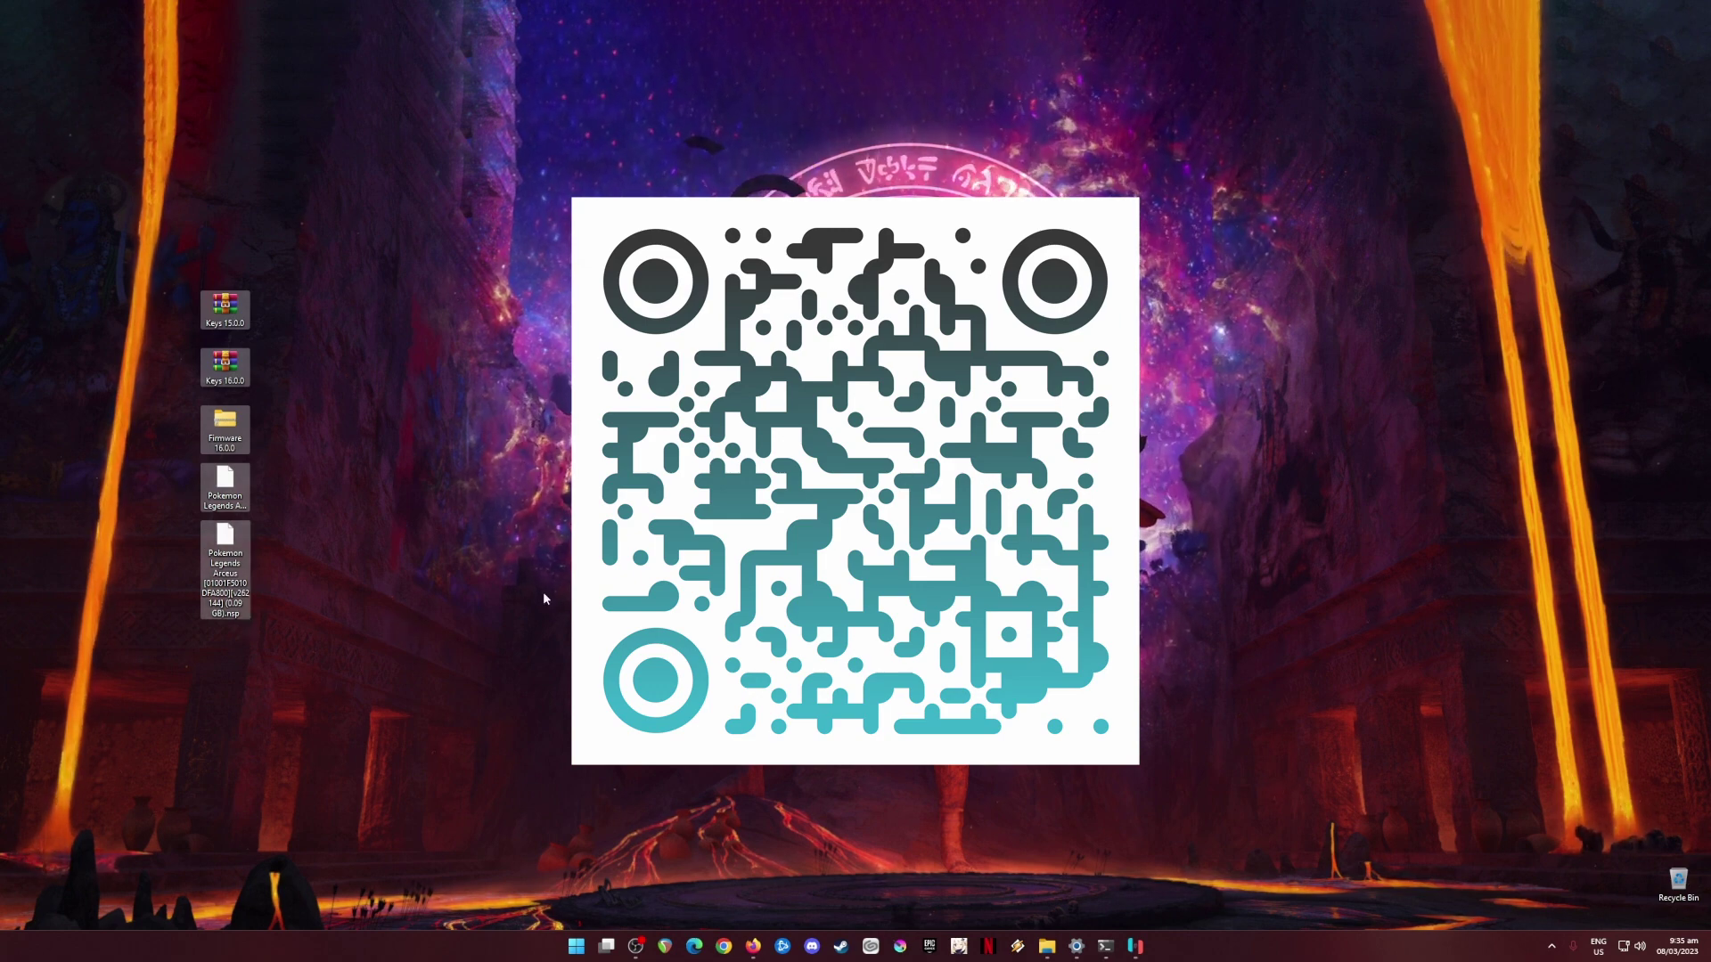
{"action": "left_click", "coordinate": [412, 634]}
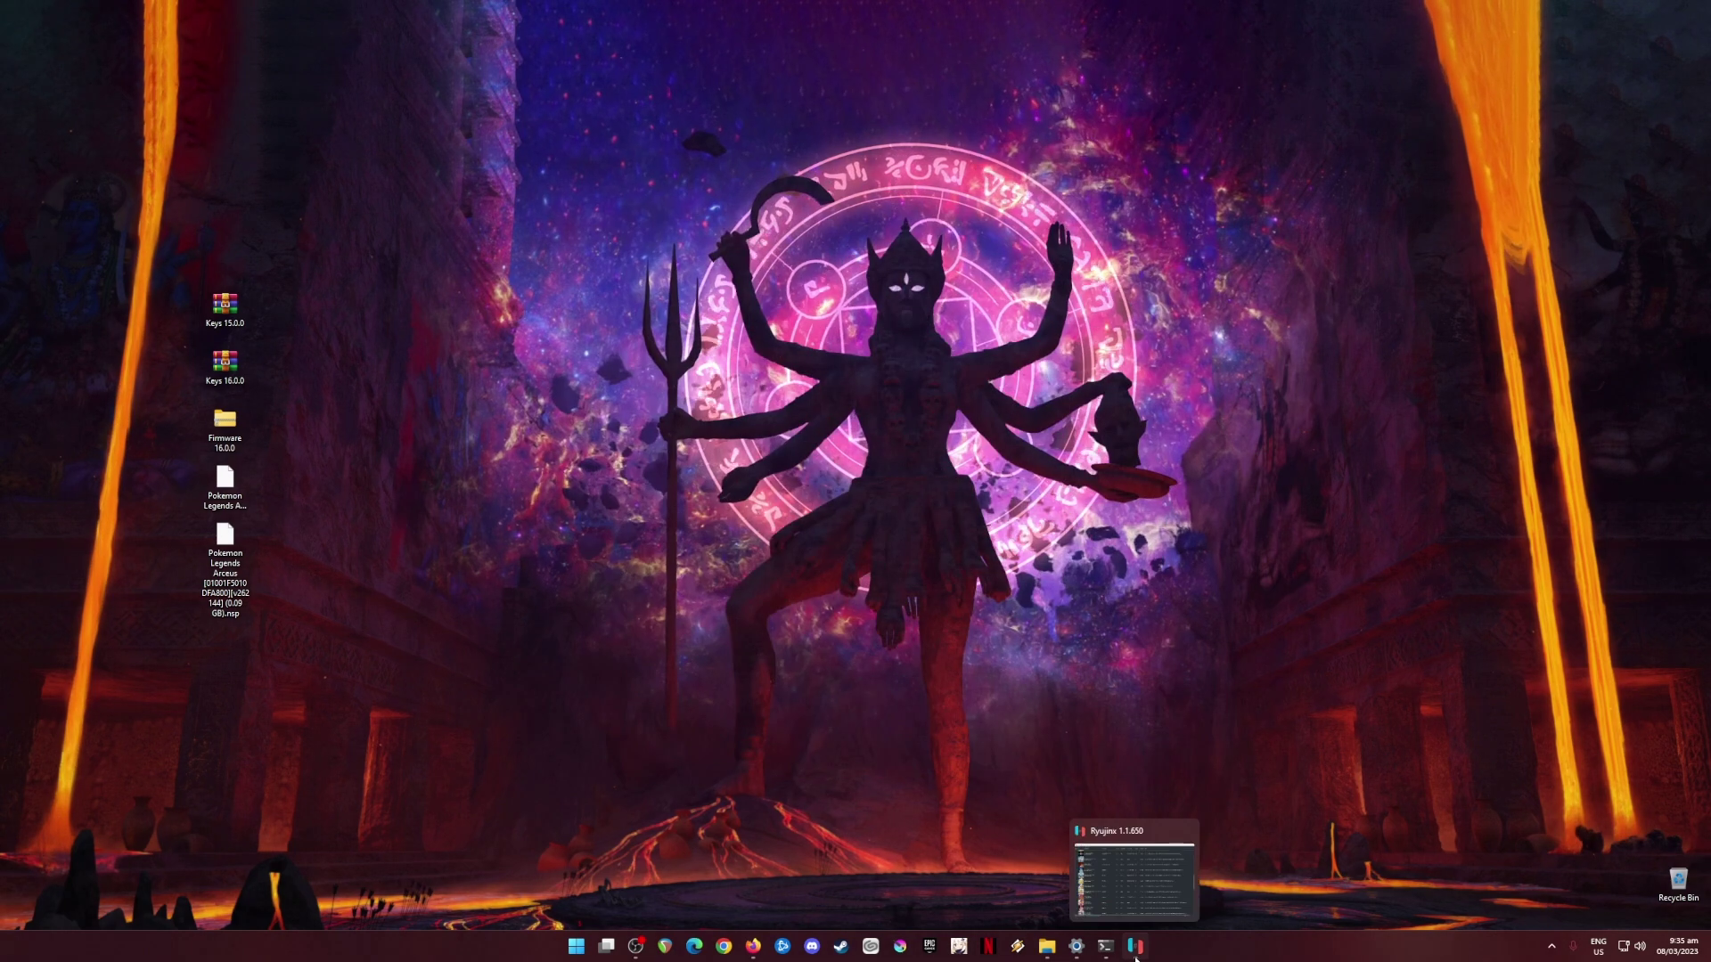
Open Ryujinx's data folder from the File menu in File Explorer and enter its system folder.
{"action": "left_click", "coordinate": [1134, 946]}
{"action": "left_click_drag", "start_coordinate": [123, 259], "coordinate": [242, 676]}
{"action": "left_click", "coordinate": [303, 166]}
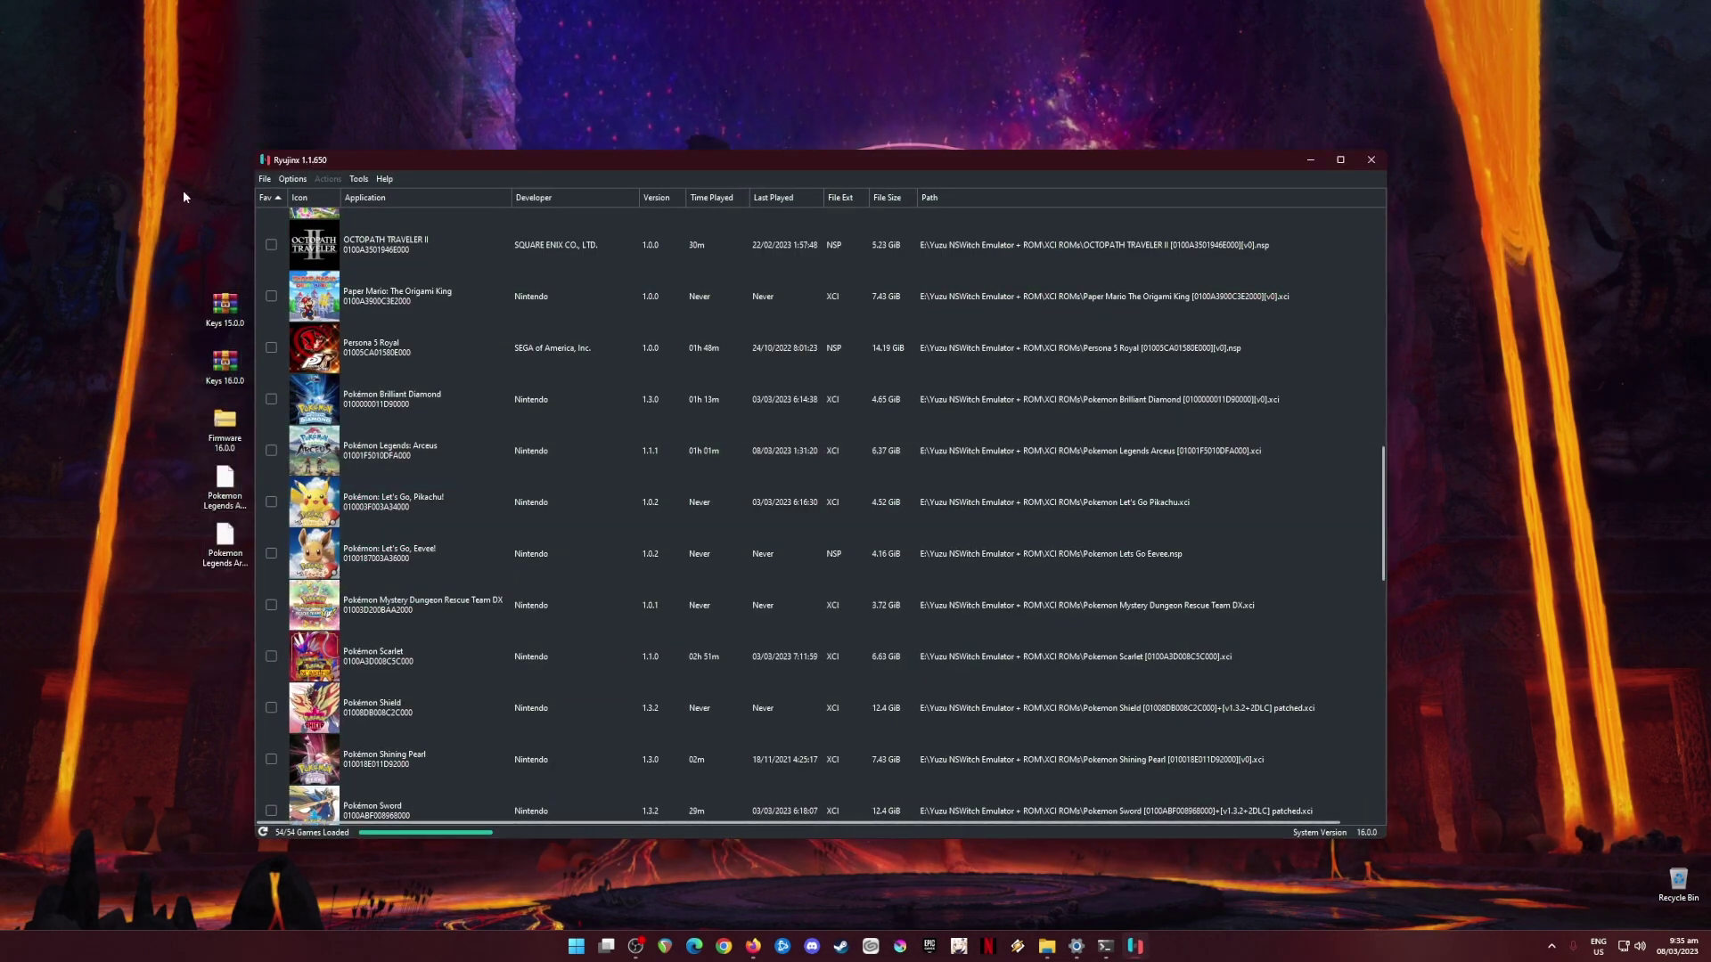
{"action": "left_click", "coordinate": [265, 180]}
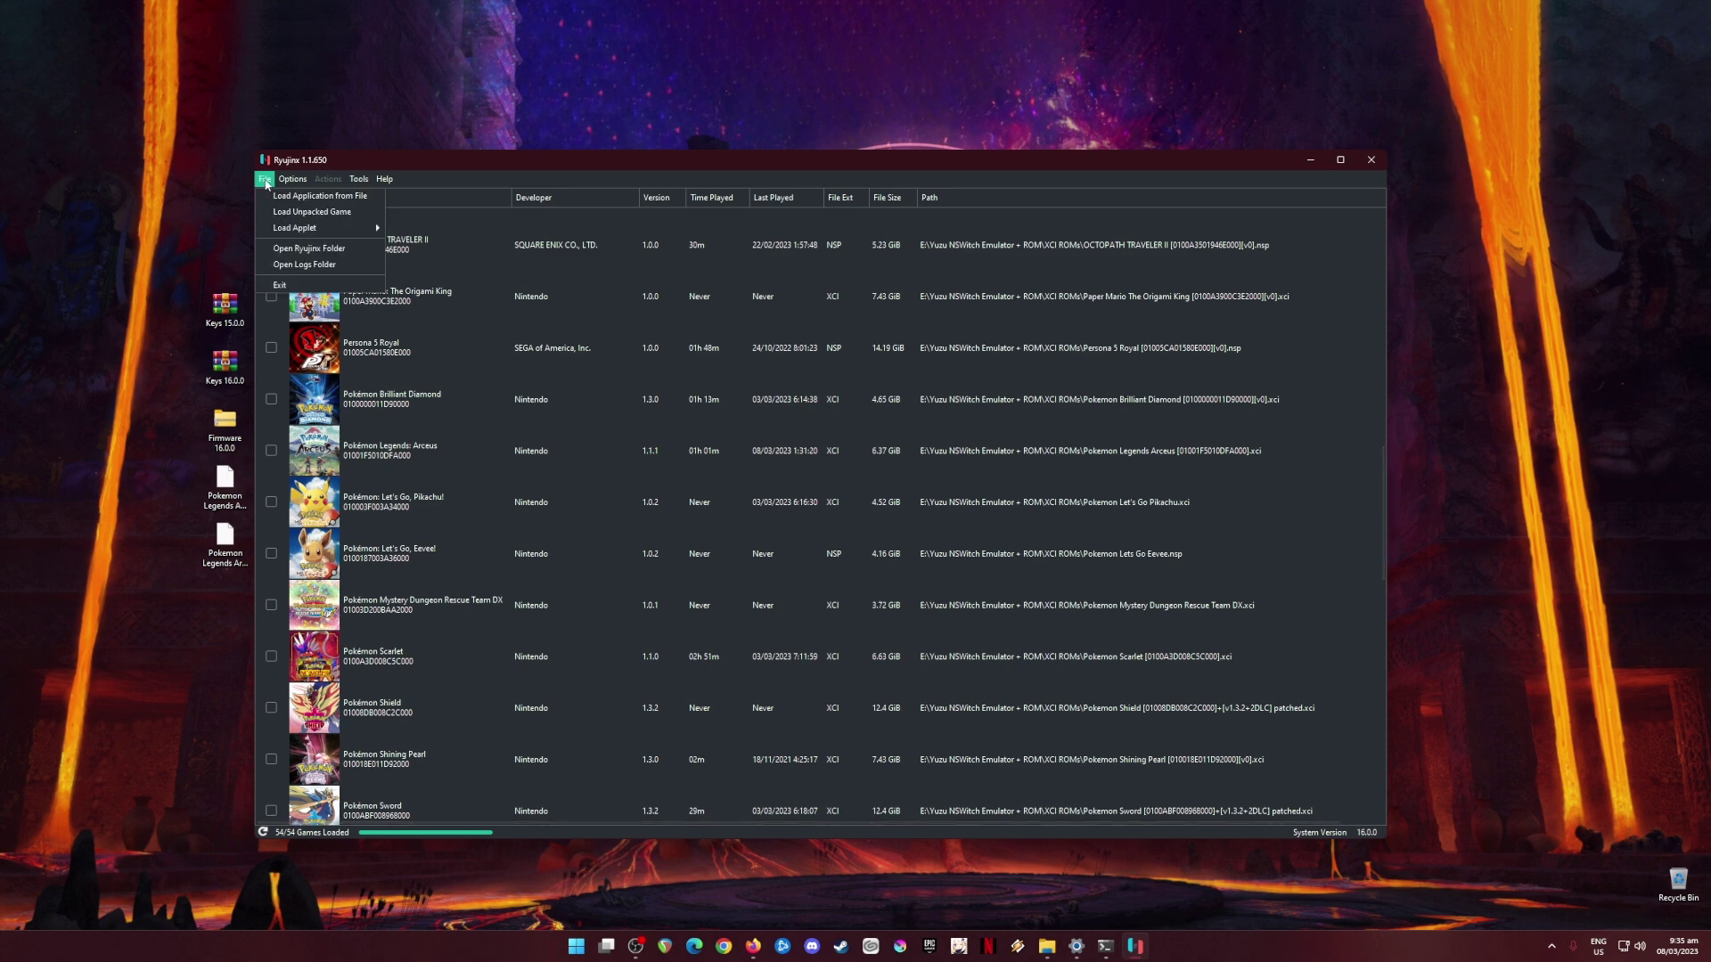
{"action": "left_click", "coordinate": [309, 249]}
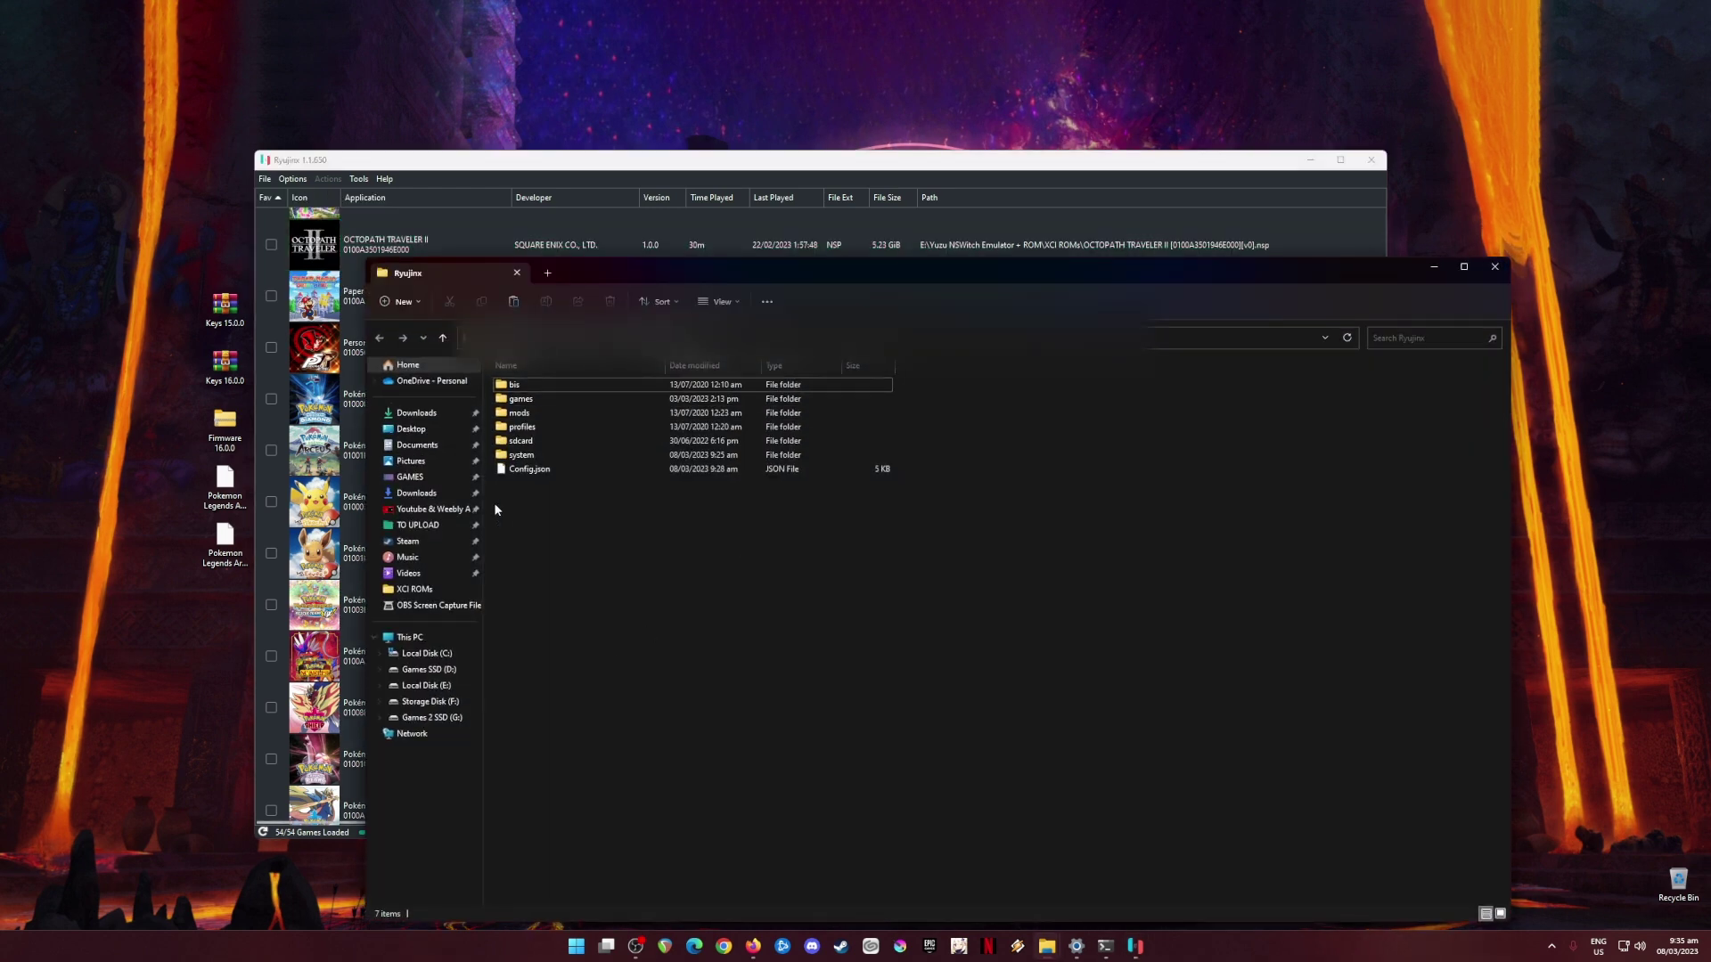
{"action": "double_click", "coordinate": [539, 454]}
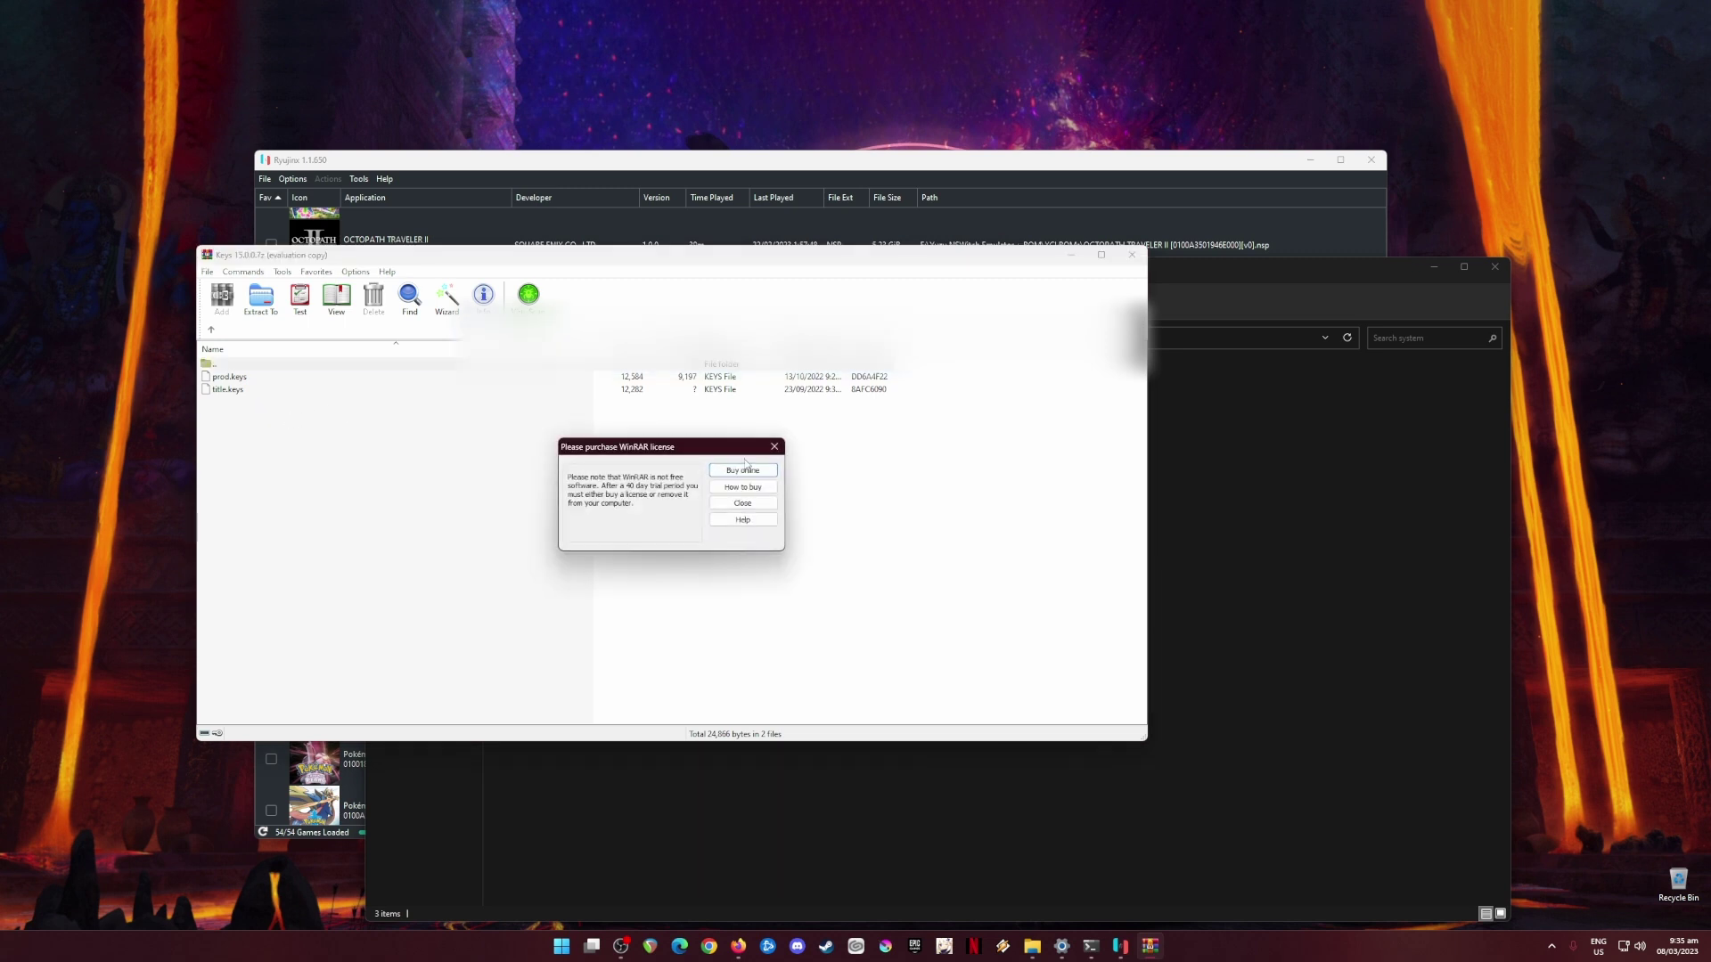
Copy prod.keys and title.keys from Keys 15.0.0.7z into system, replacing the old files.
{"action": "left_click", "coordinate": [774, 447]}
{"action": "left_click_drag", "start_coordinate": [261, 415], "coordinate": [1234, 472]}
{"action": "left_click", "coordinate": [879, 367]}
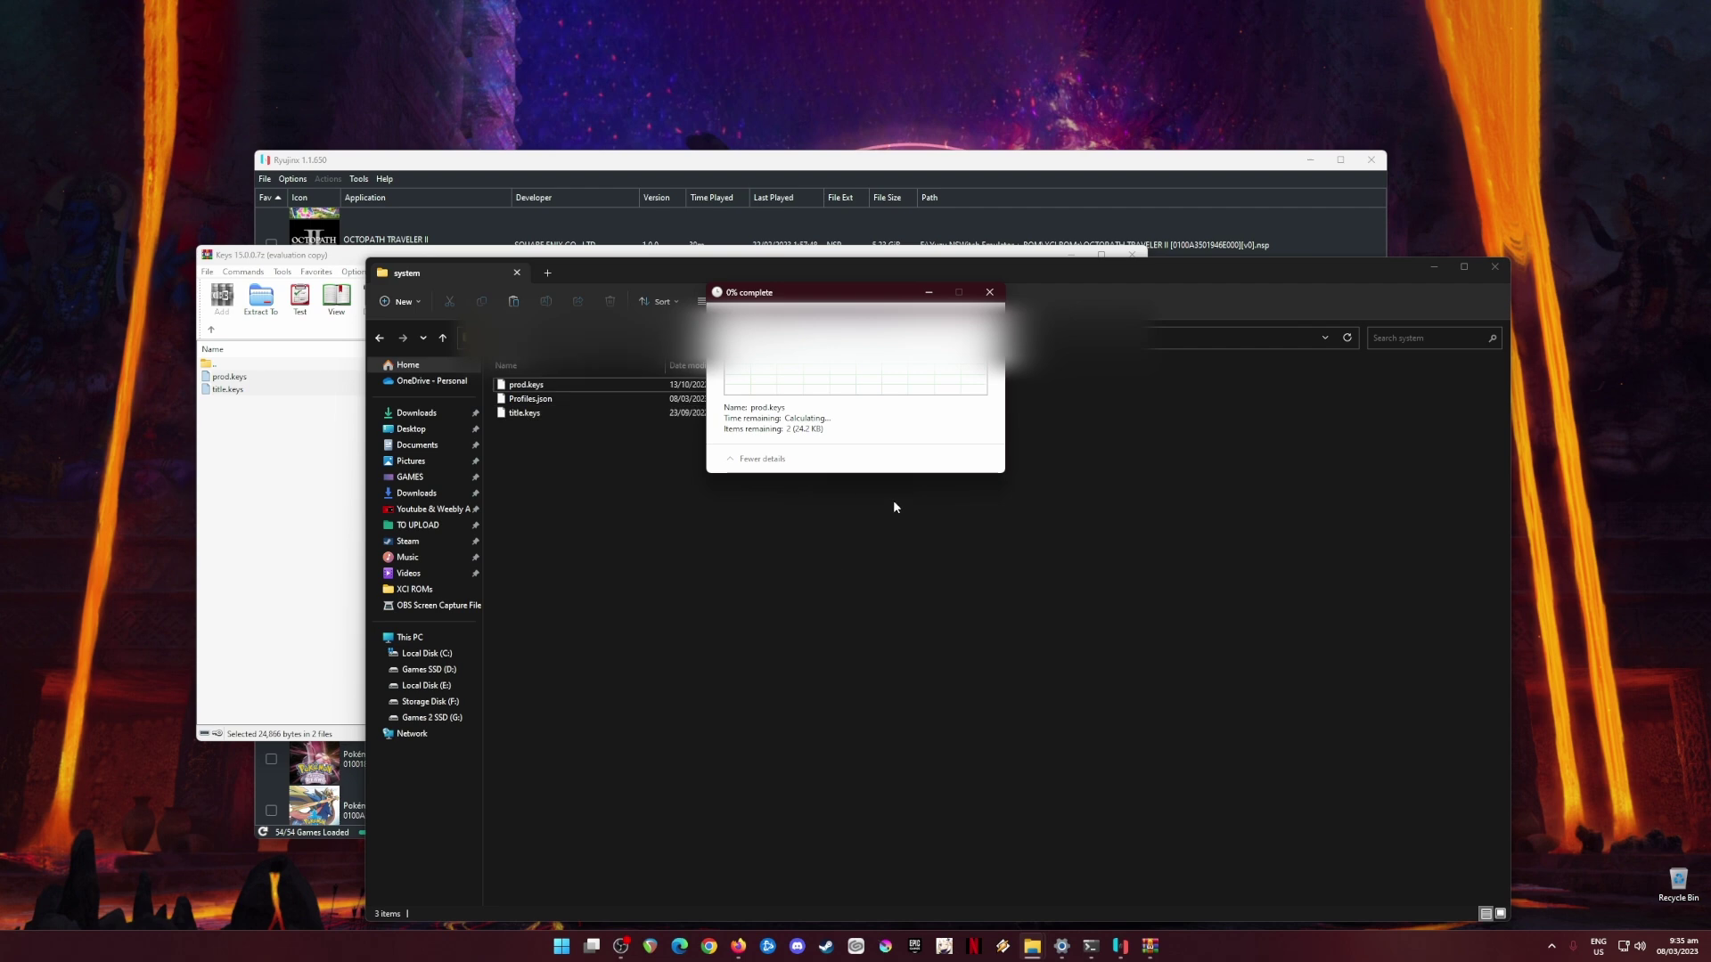
{"action": "left_click", "coordinate": [1132, 255]}
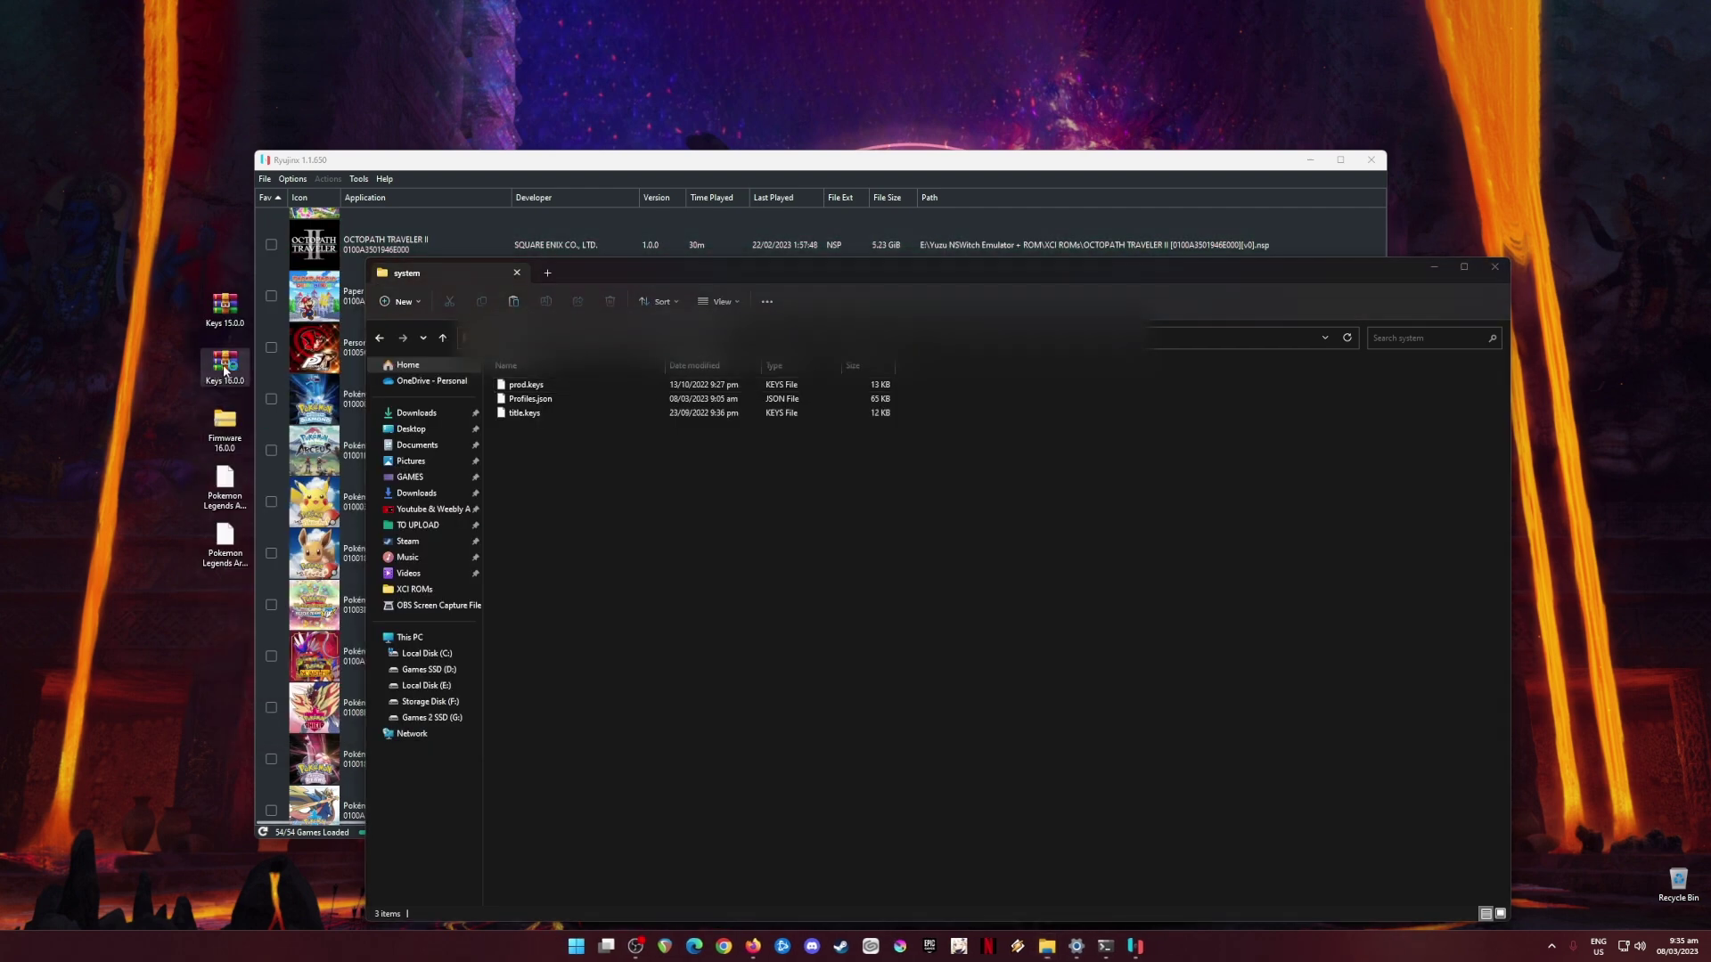
Replace prod.keys with the one from Keys 16.0.0.7z, then close WinRAR and the system folder.
{"action": "double_click", "coordinate": [224, 366]}
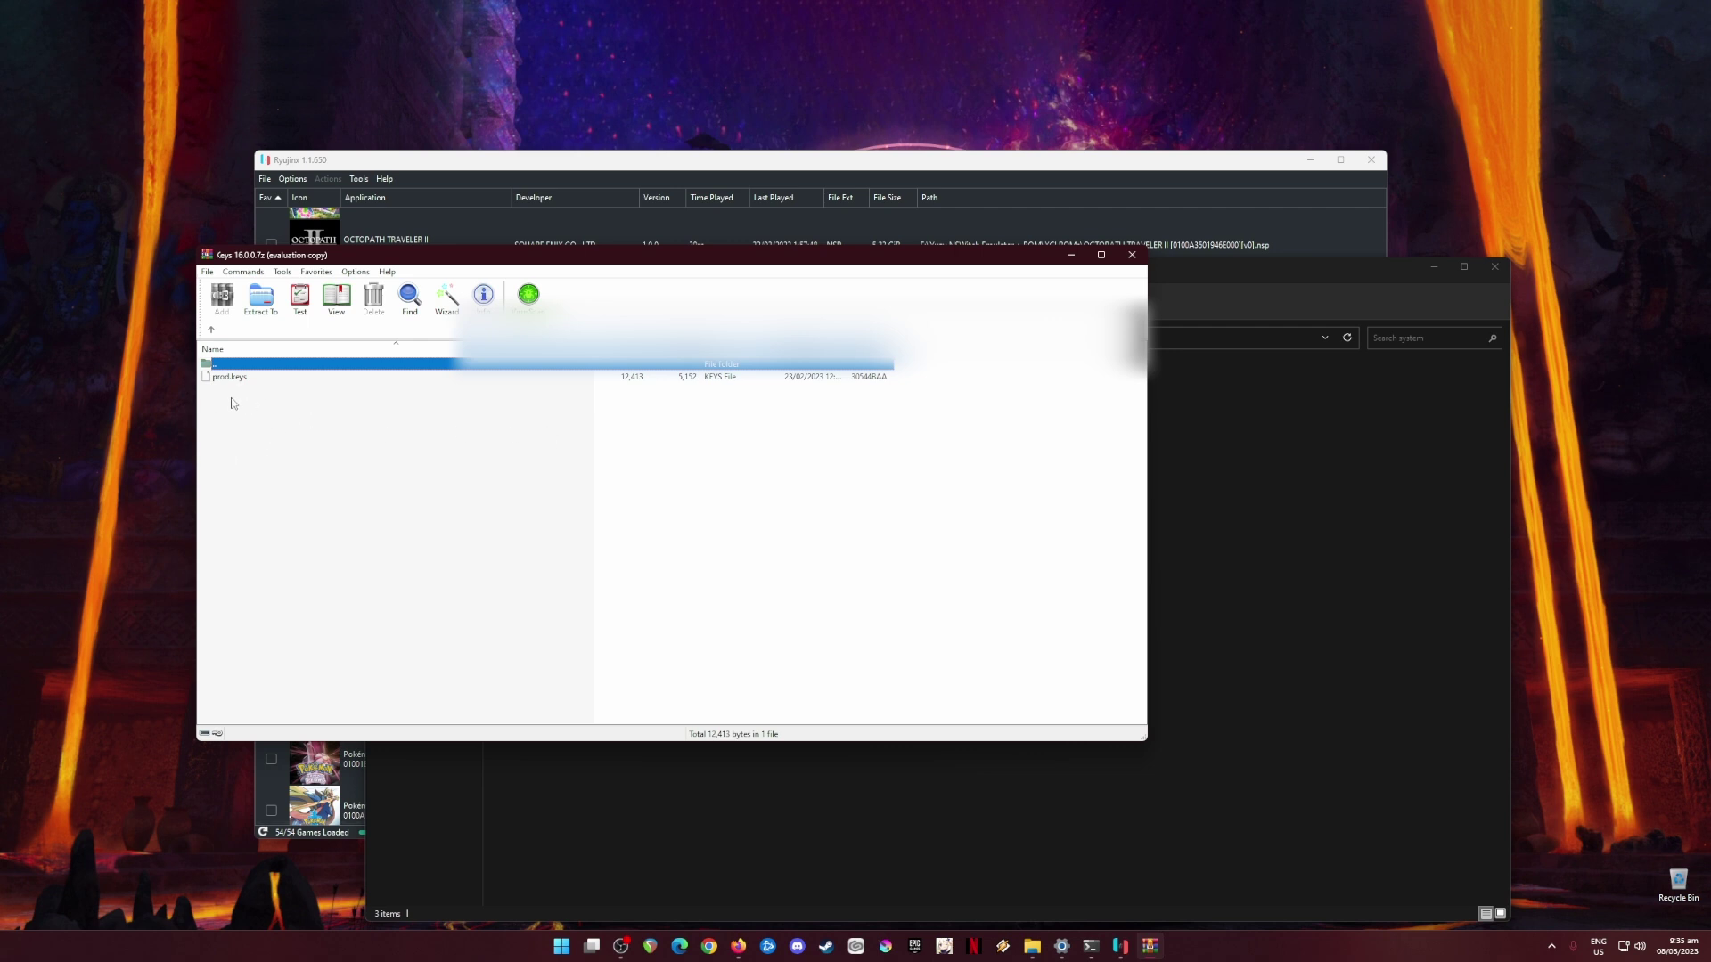
{"action": "left_click", "coordinate": [772, 447]}
{"action": "left_click_drag", "start_coordinate": [224, 378], "coordinate": [1242, 500]}
{"action": "left_click", "coordinate": [860, 371]}
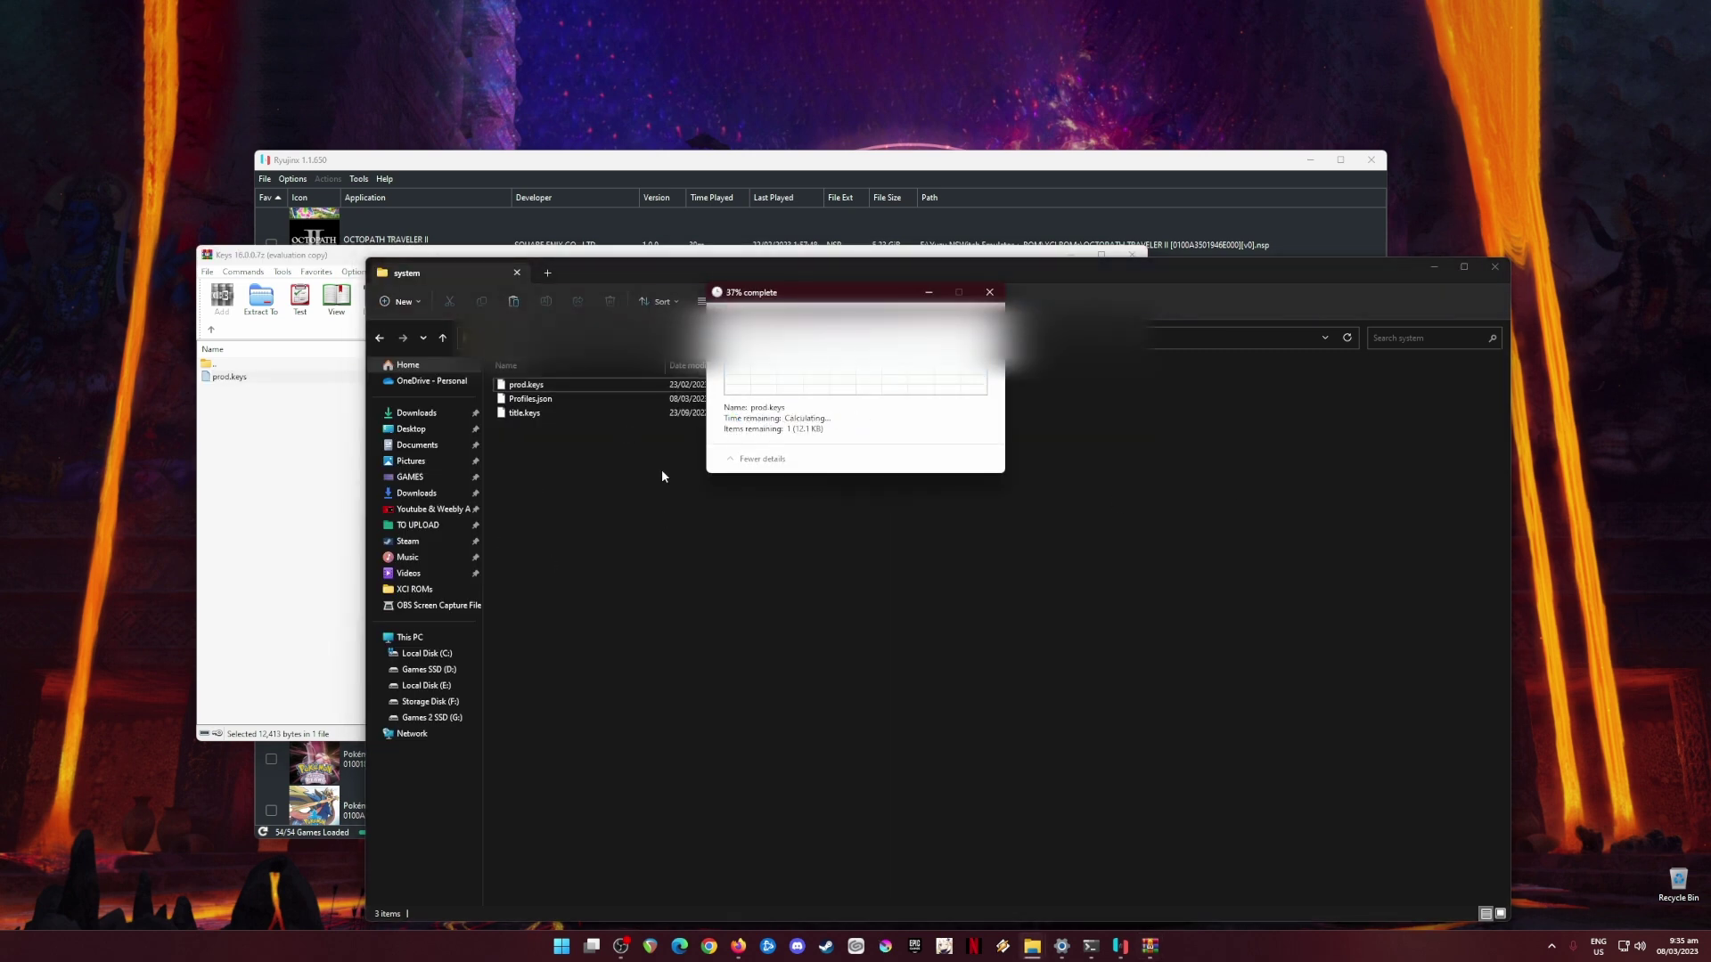
{"action": "left_click", "coordinate": [287, 502]}
{"action": "left_click", "coordinate": [1133, 264]}
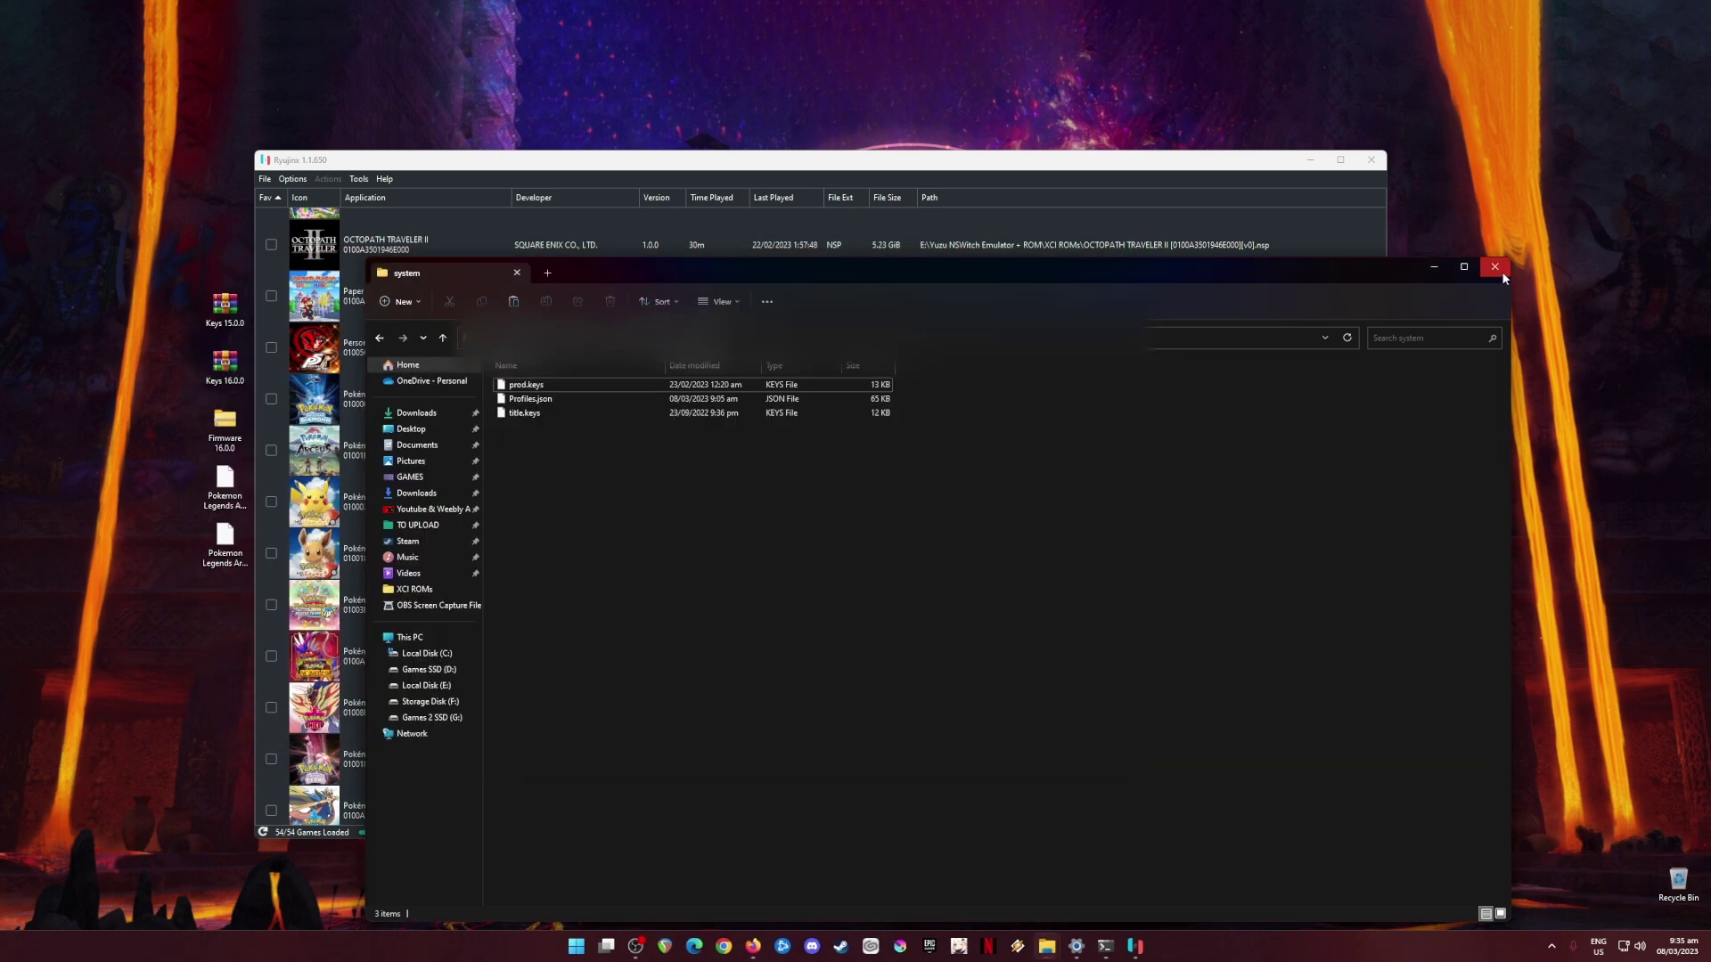
{"action": "left_click", "coordinate": [1497, 268]}
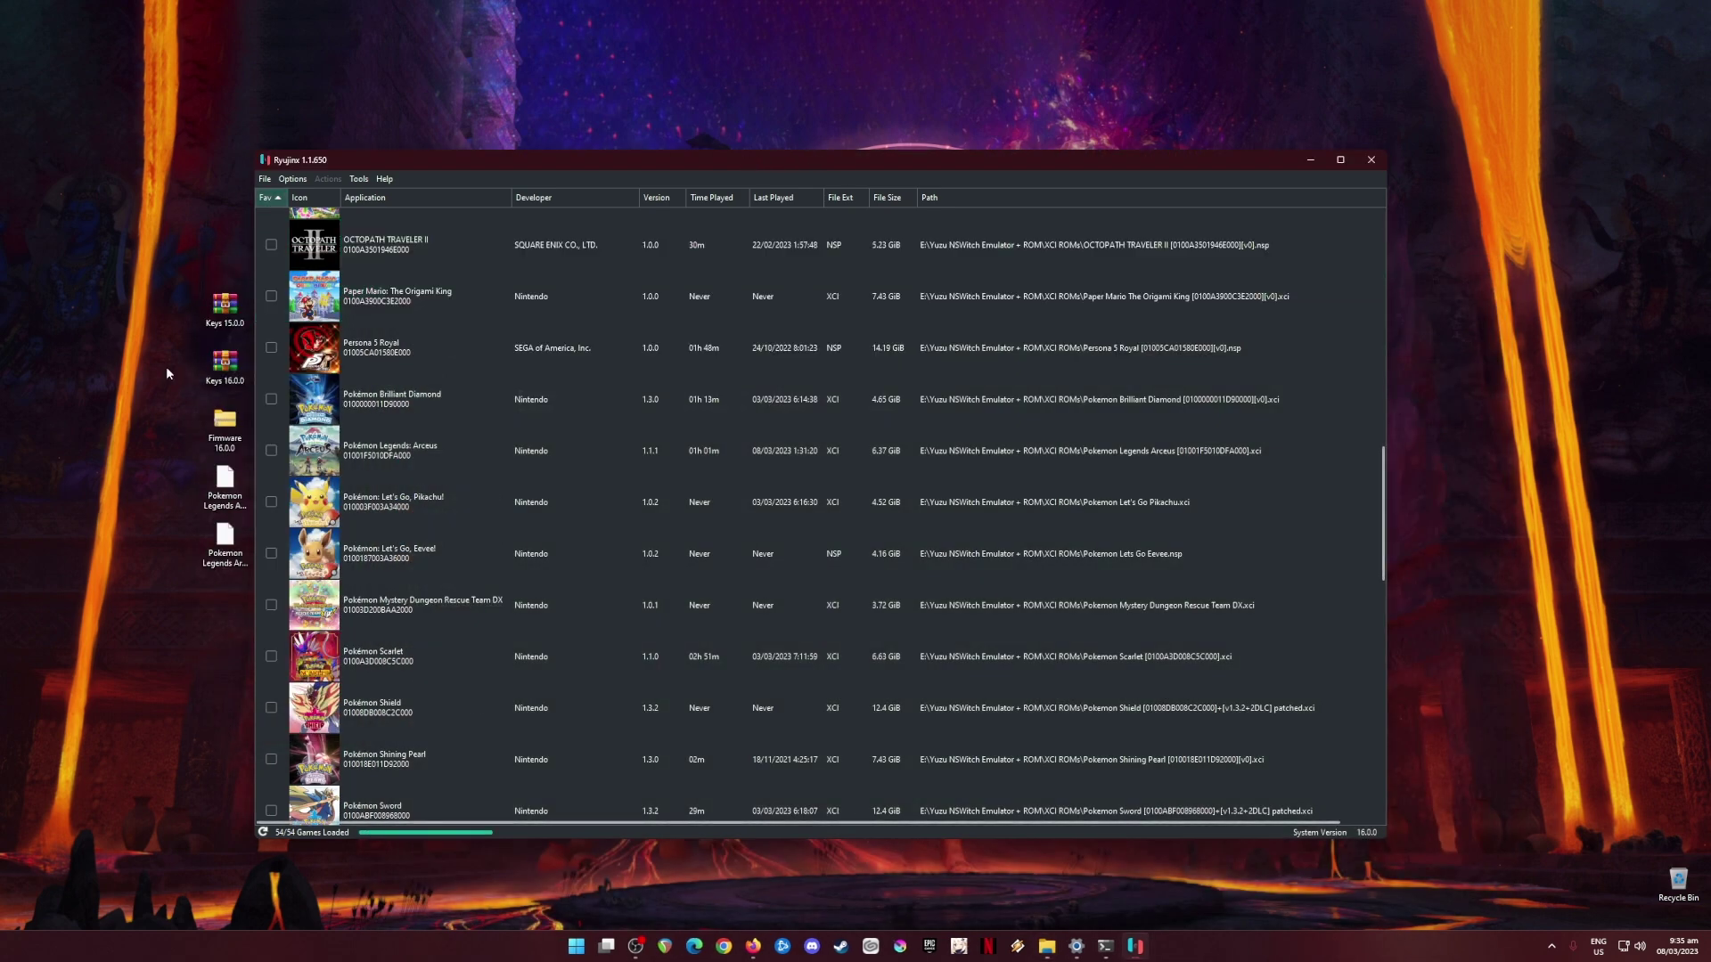
{"action": "left_click", "coordinate": [225, 426]}
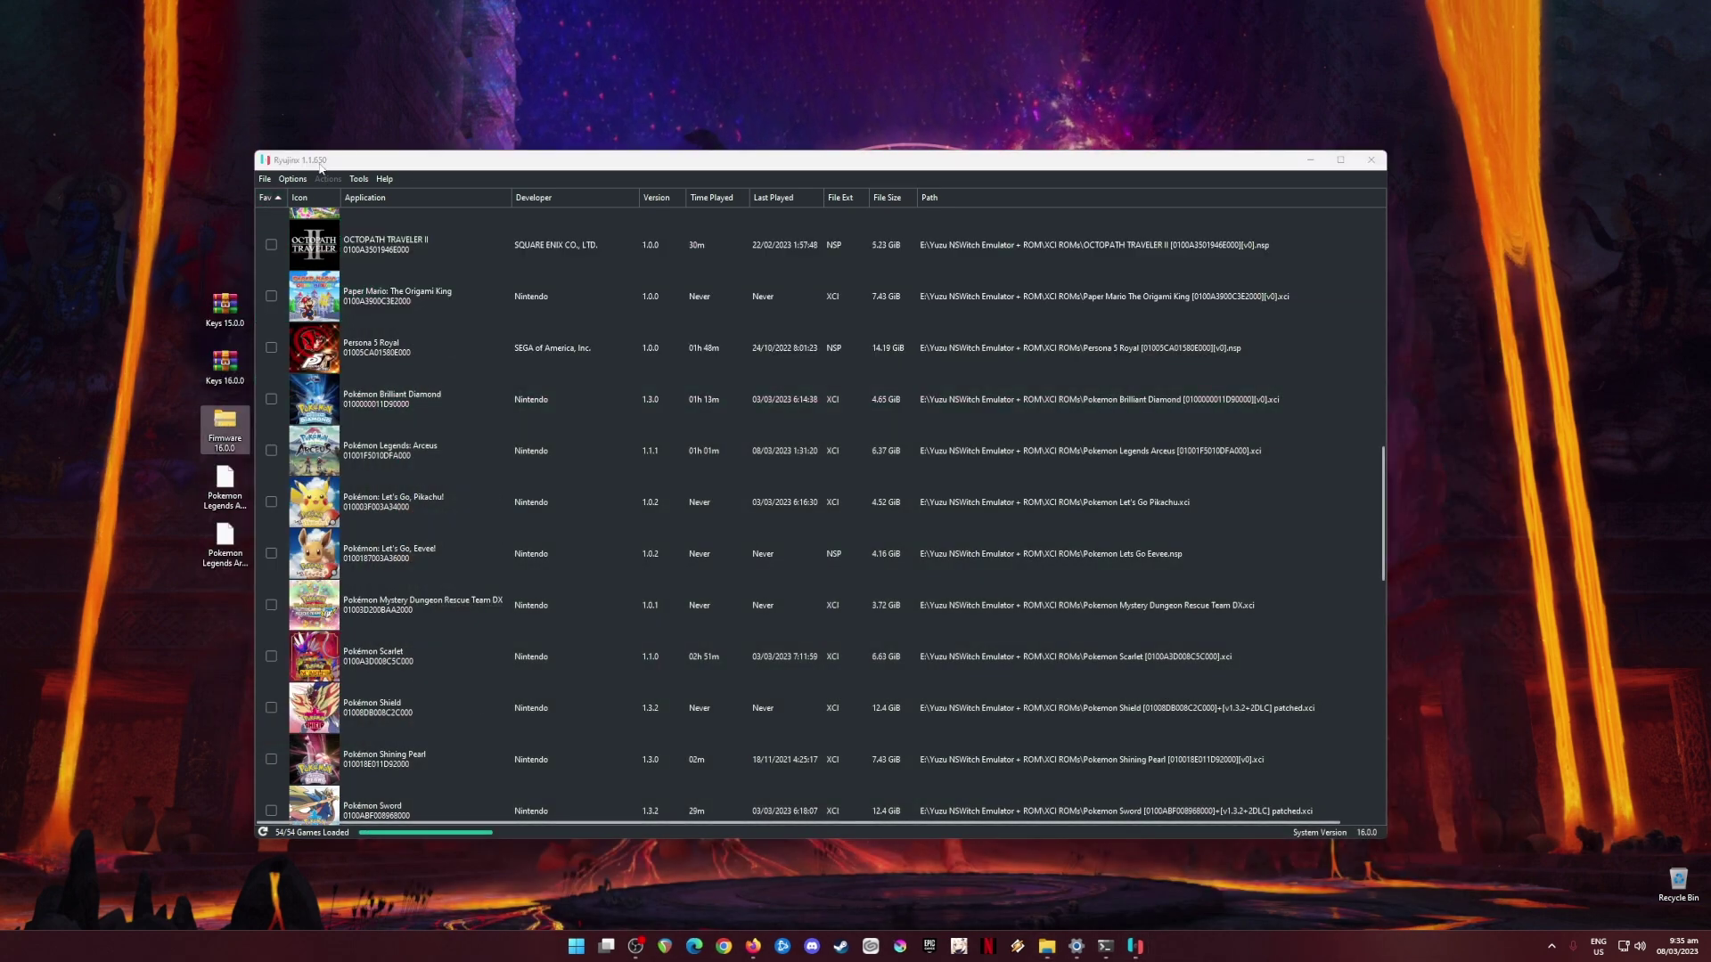
Install firmware from the Firmware 16.0.0 archive in Latest Keys & Firmware and confirm it.
{"action": "left_click", "coordinate": [359, 179]}
{"action": "mouse_move", "coordinate": [432, 198]}
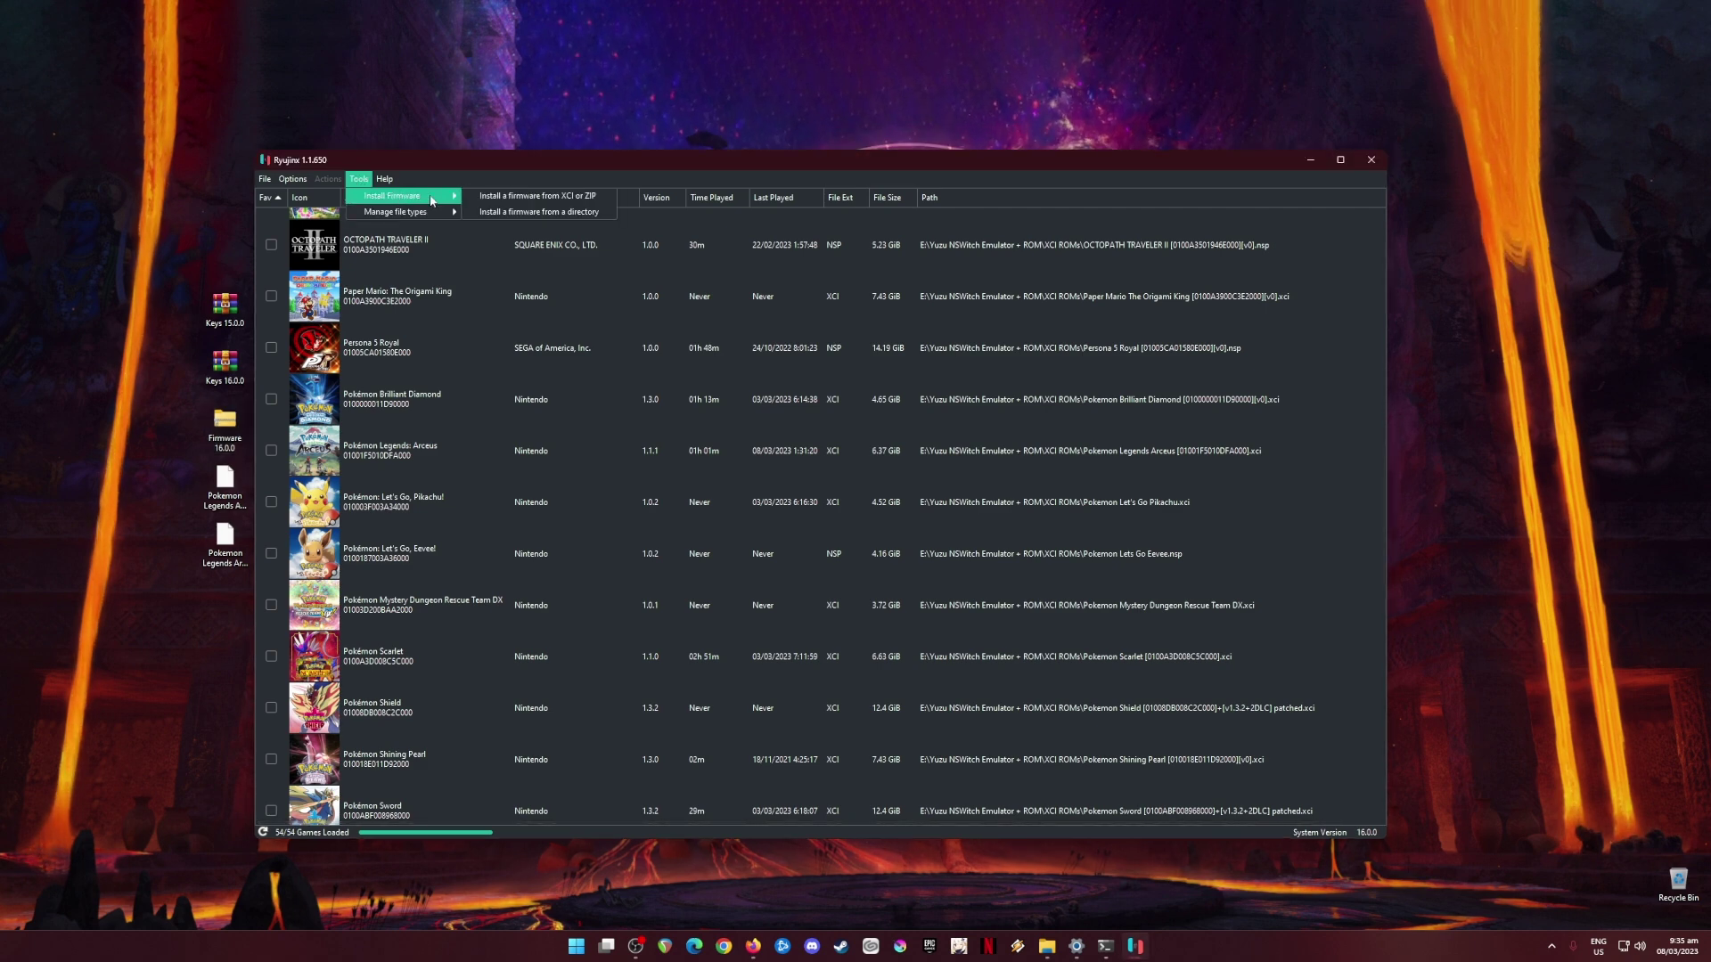
{"action": "left_click", "coordinate": [532, 198]}
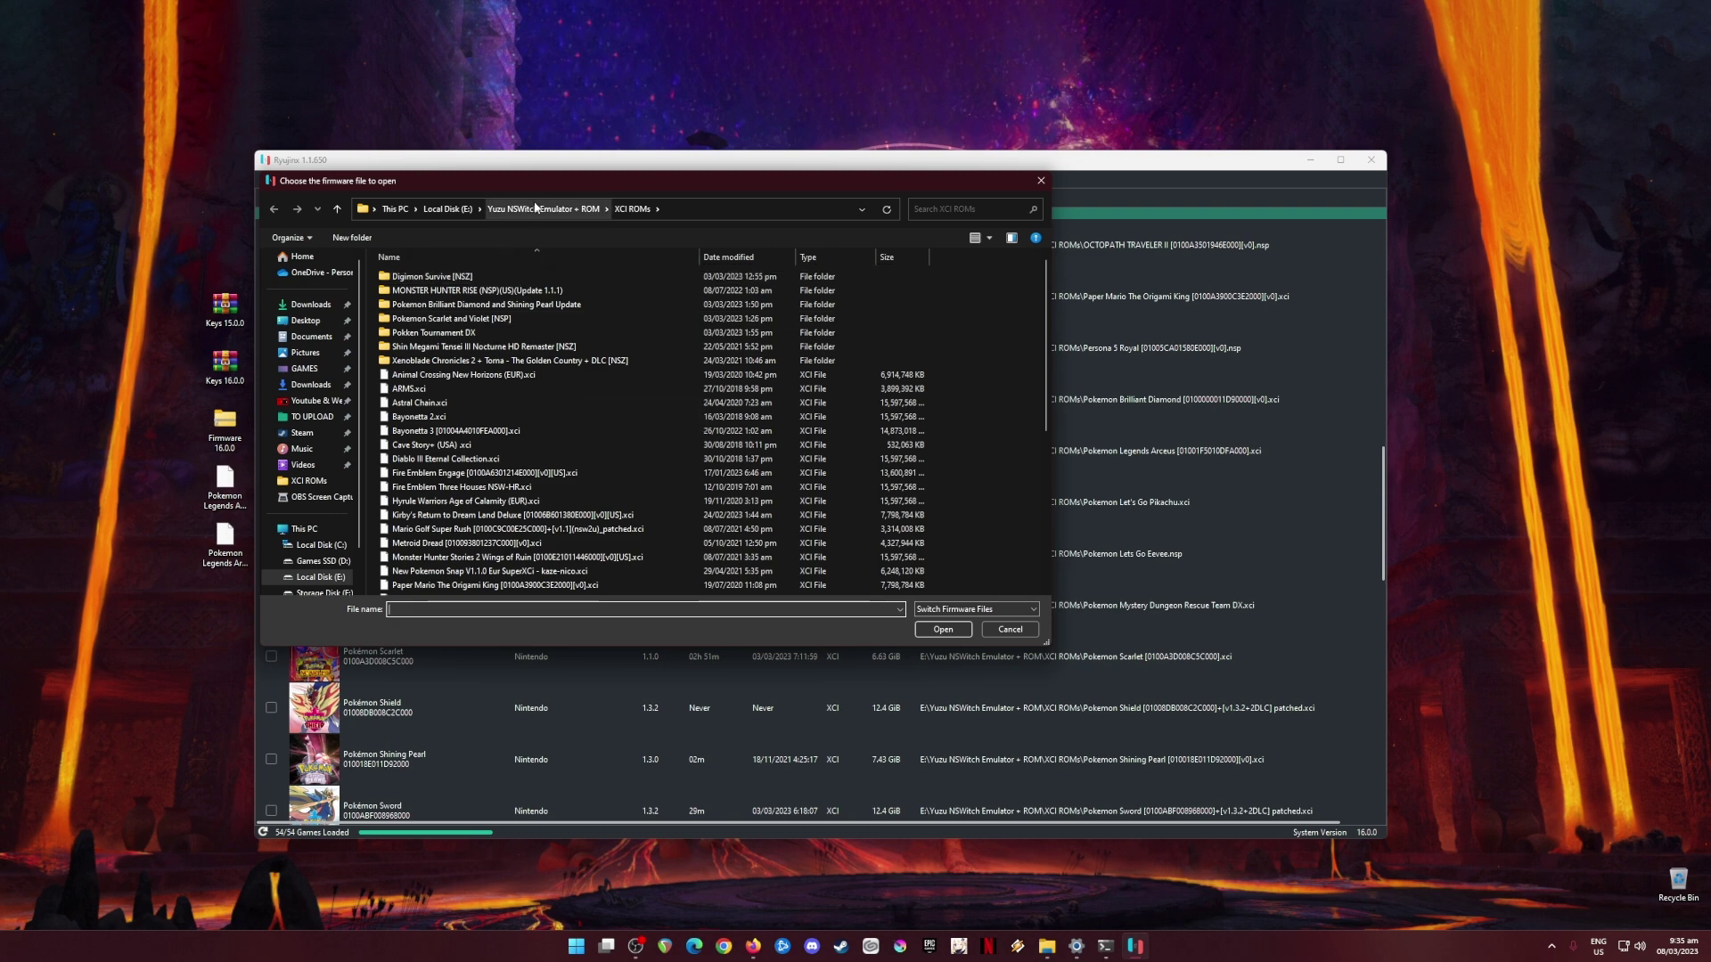
{"action": "left_click", "coordinate": [534, 209]}
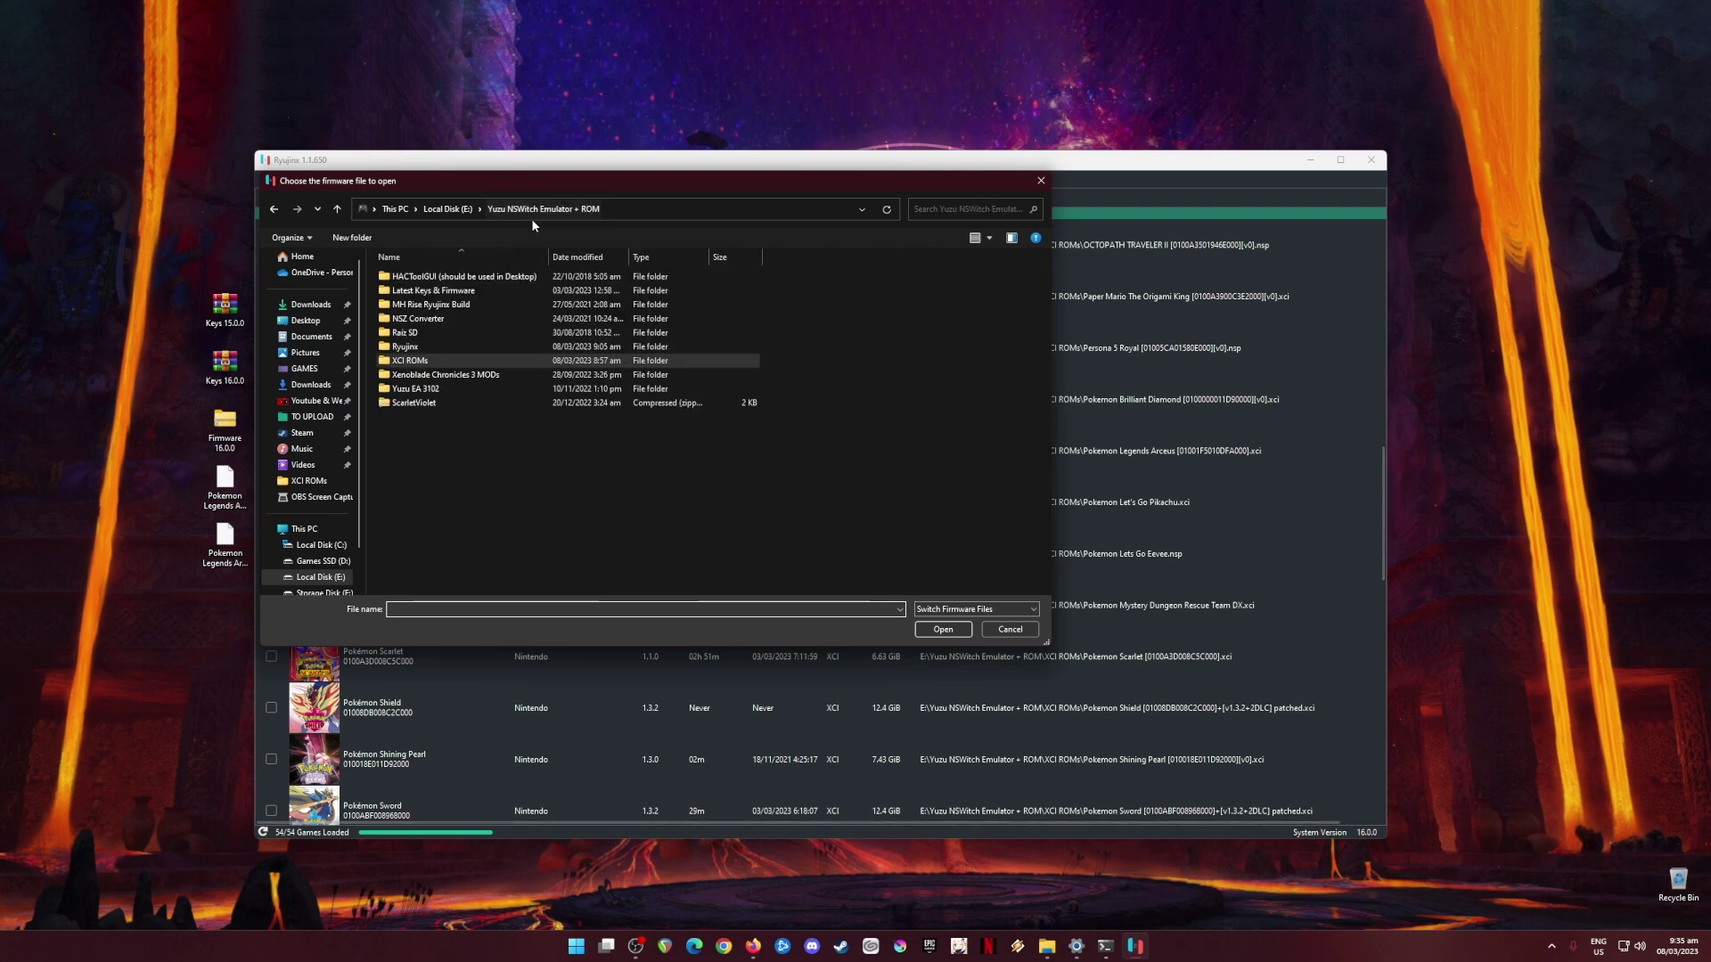
{"action": "double_click", "coordinate": [479, 292]}
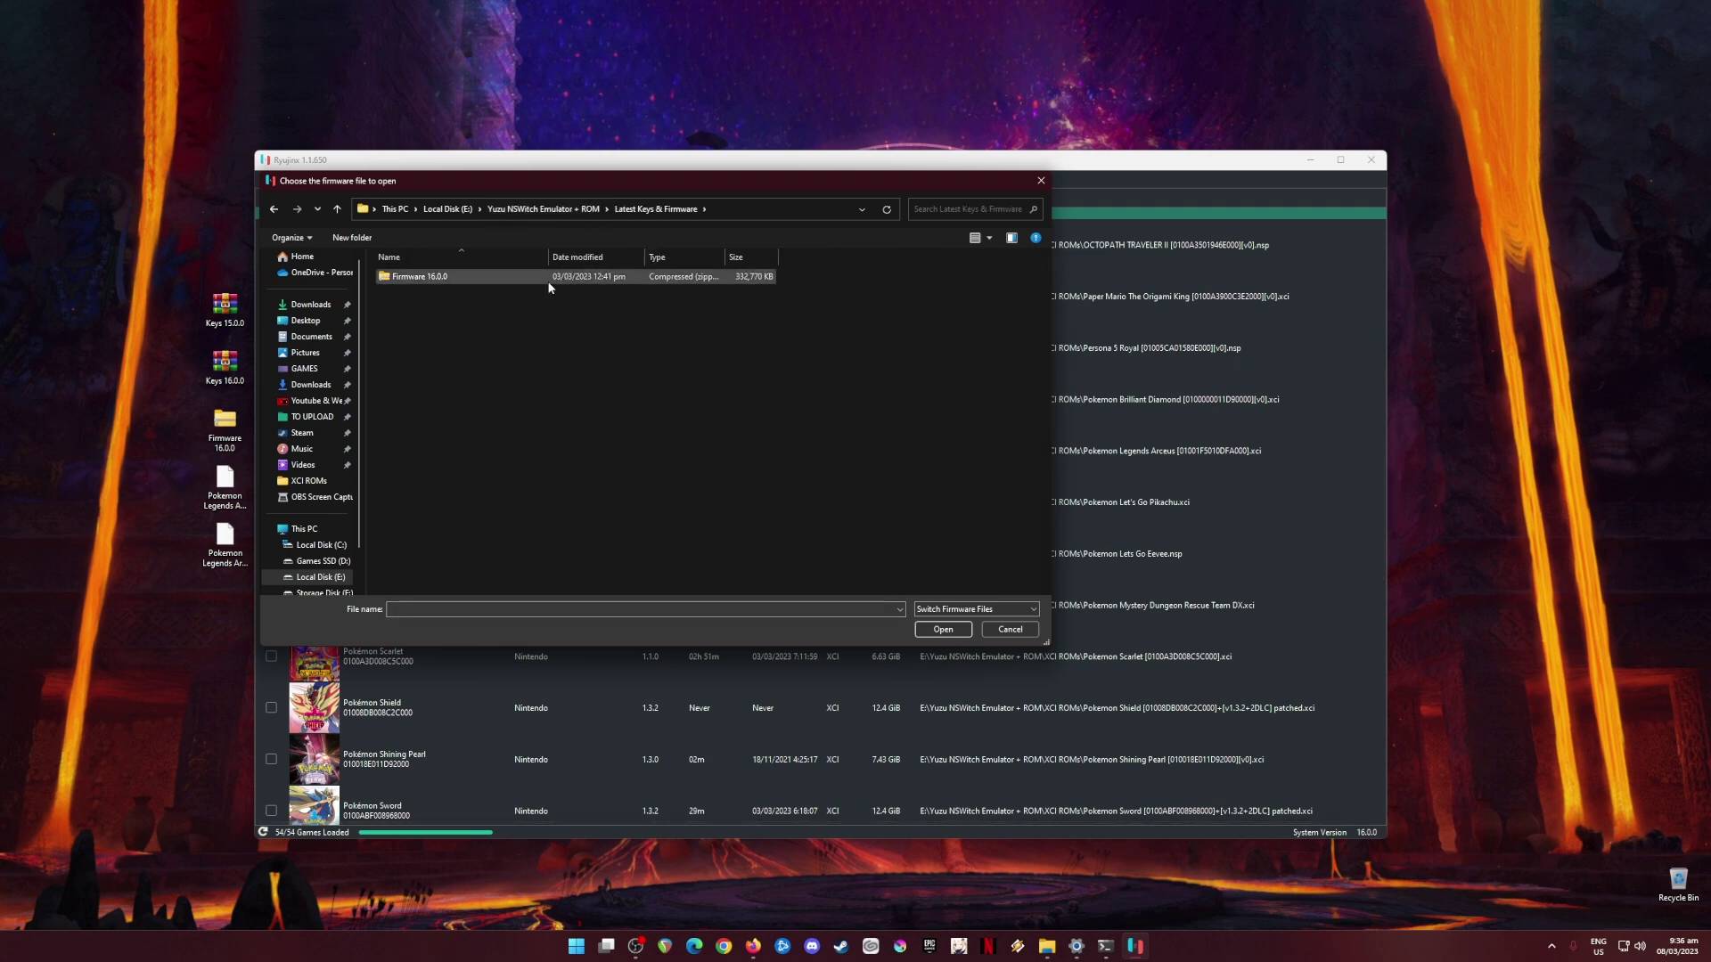
{"action": "left_click", "coordinate": [406, 280]}
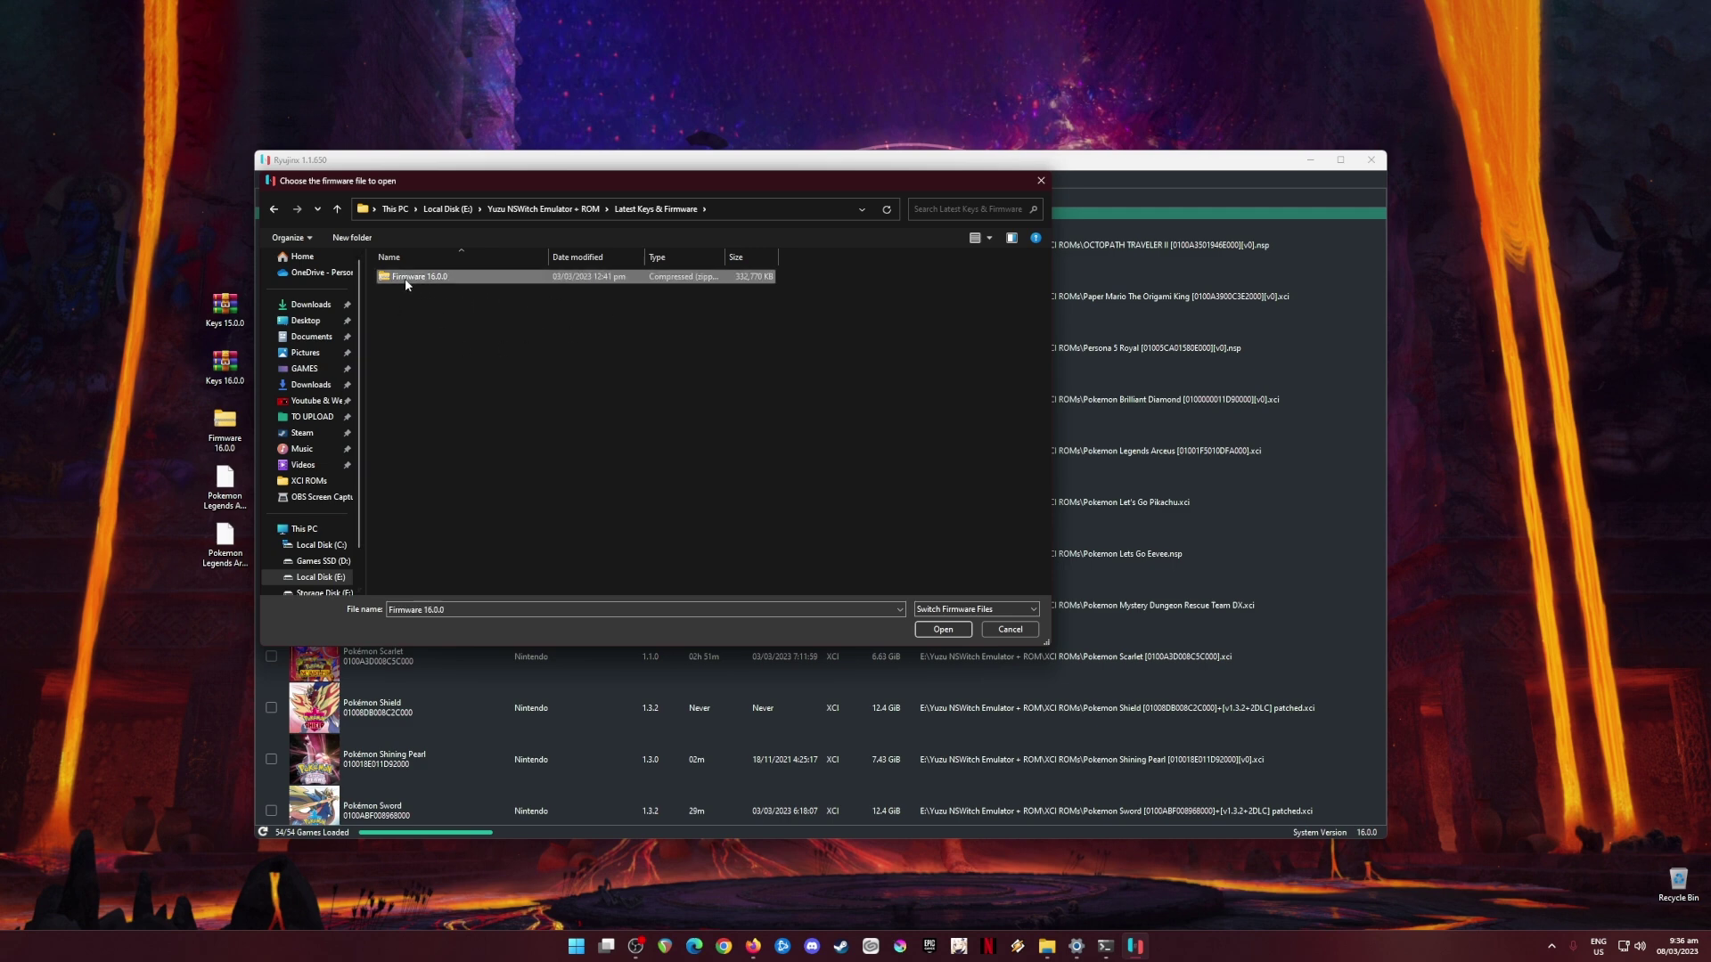
{"action": "left_click", "coordinate": [954, 631]}
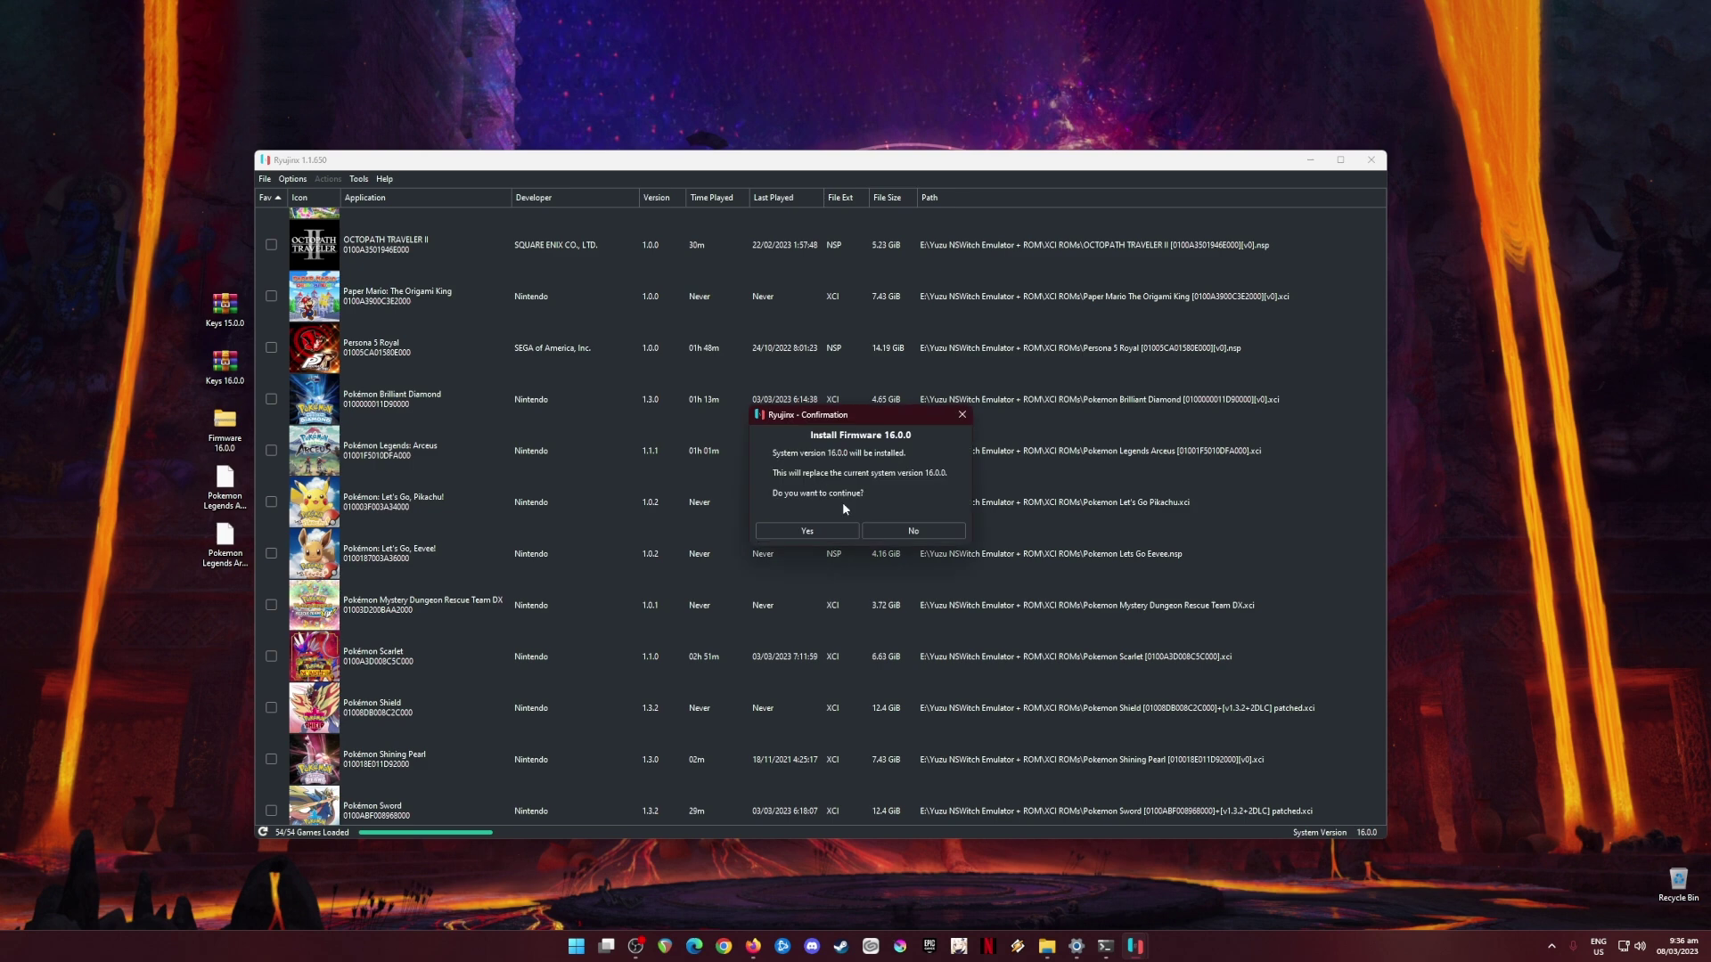
{"action": "left_click", "coordinate": [806, 532]}
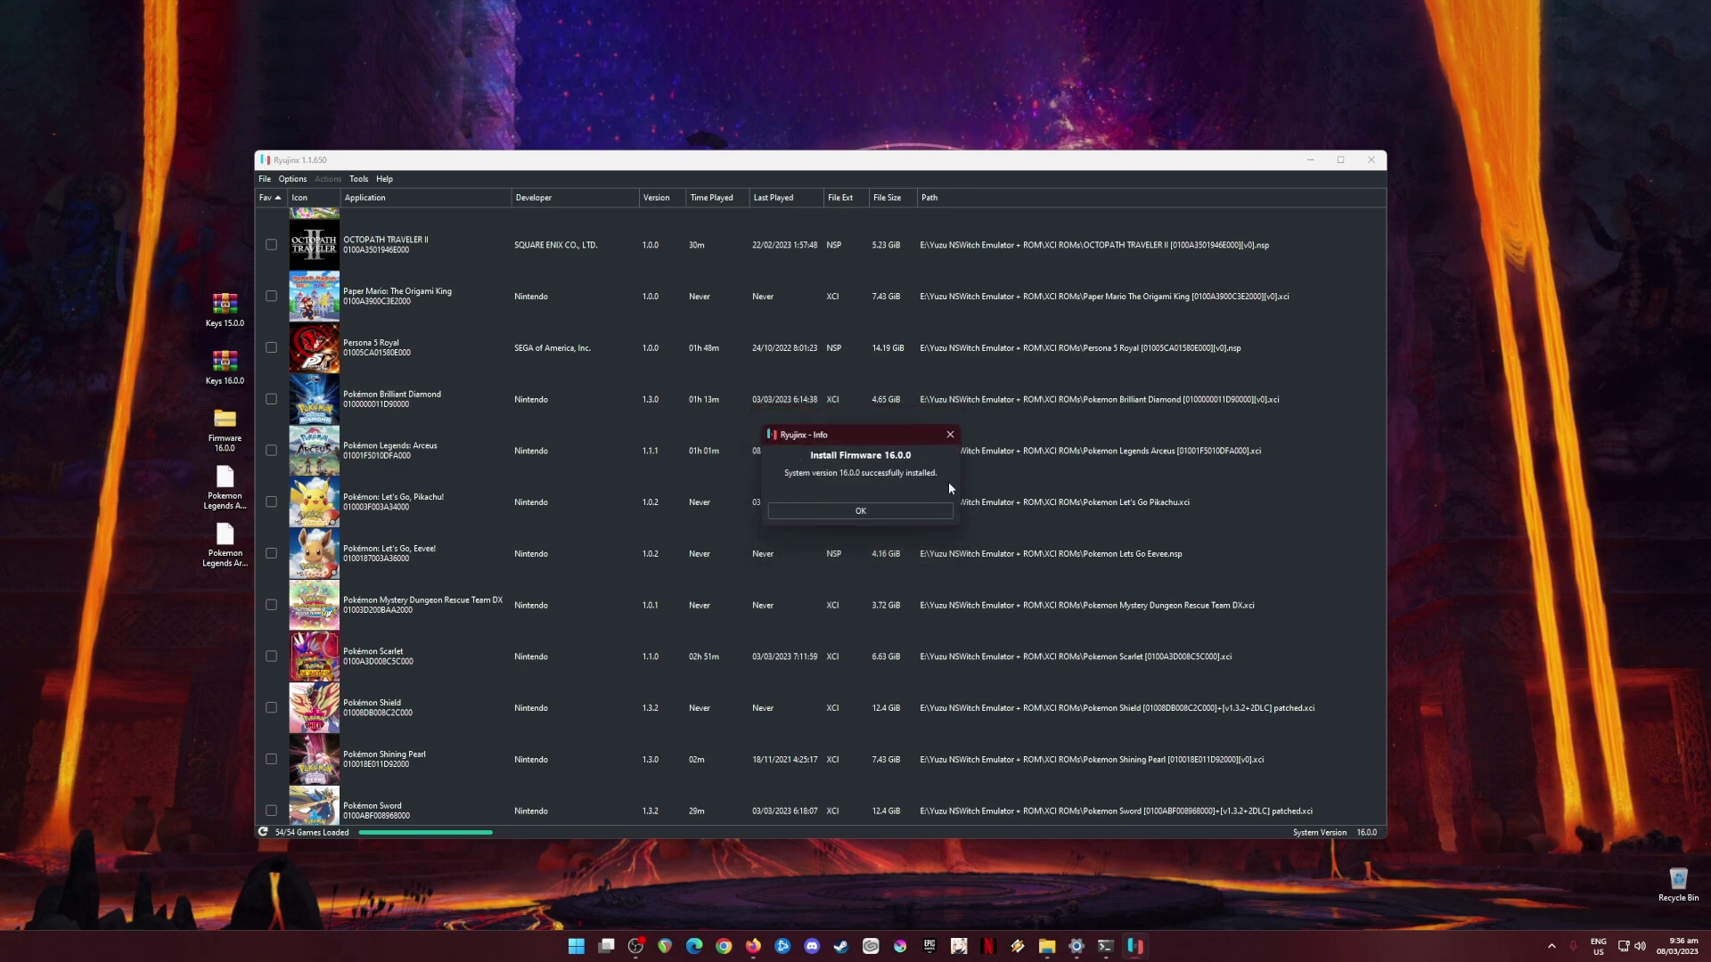
{"action": "left_click", "coordinate": [883, 510]}
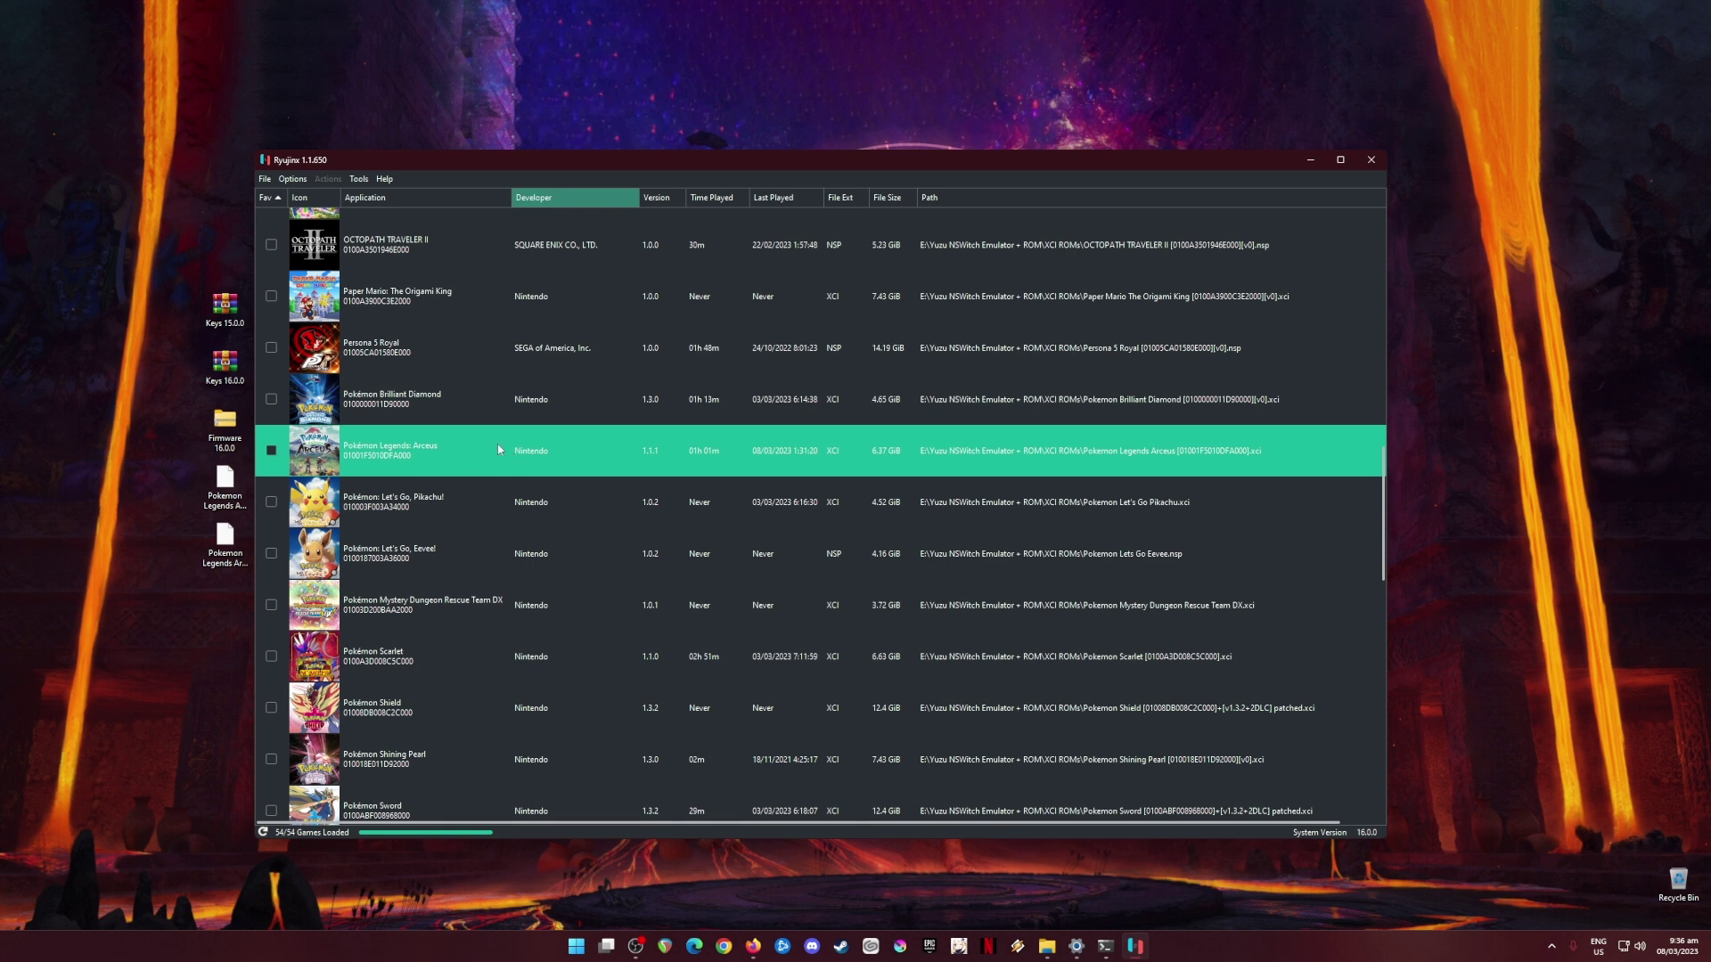
Add the Arceus update NSP from XCI ROMs, remove the duplicate 1.1.1 entry, and save.
{"action": "right_click", "coordinate": [345, 452]}
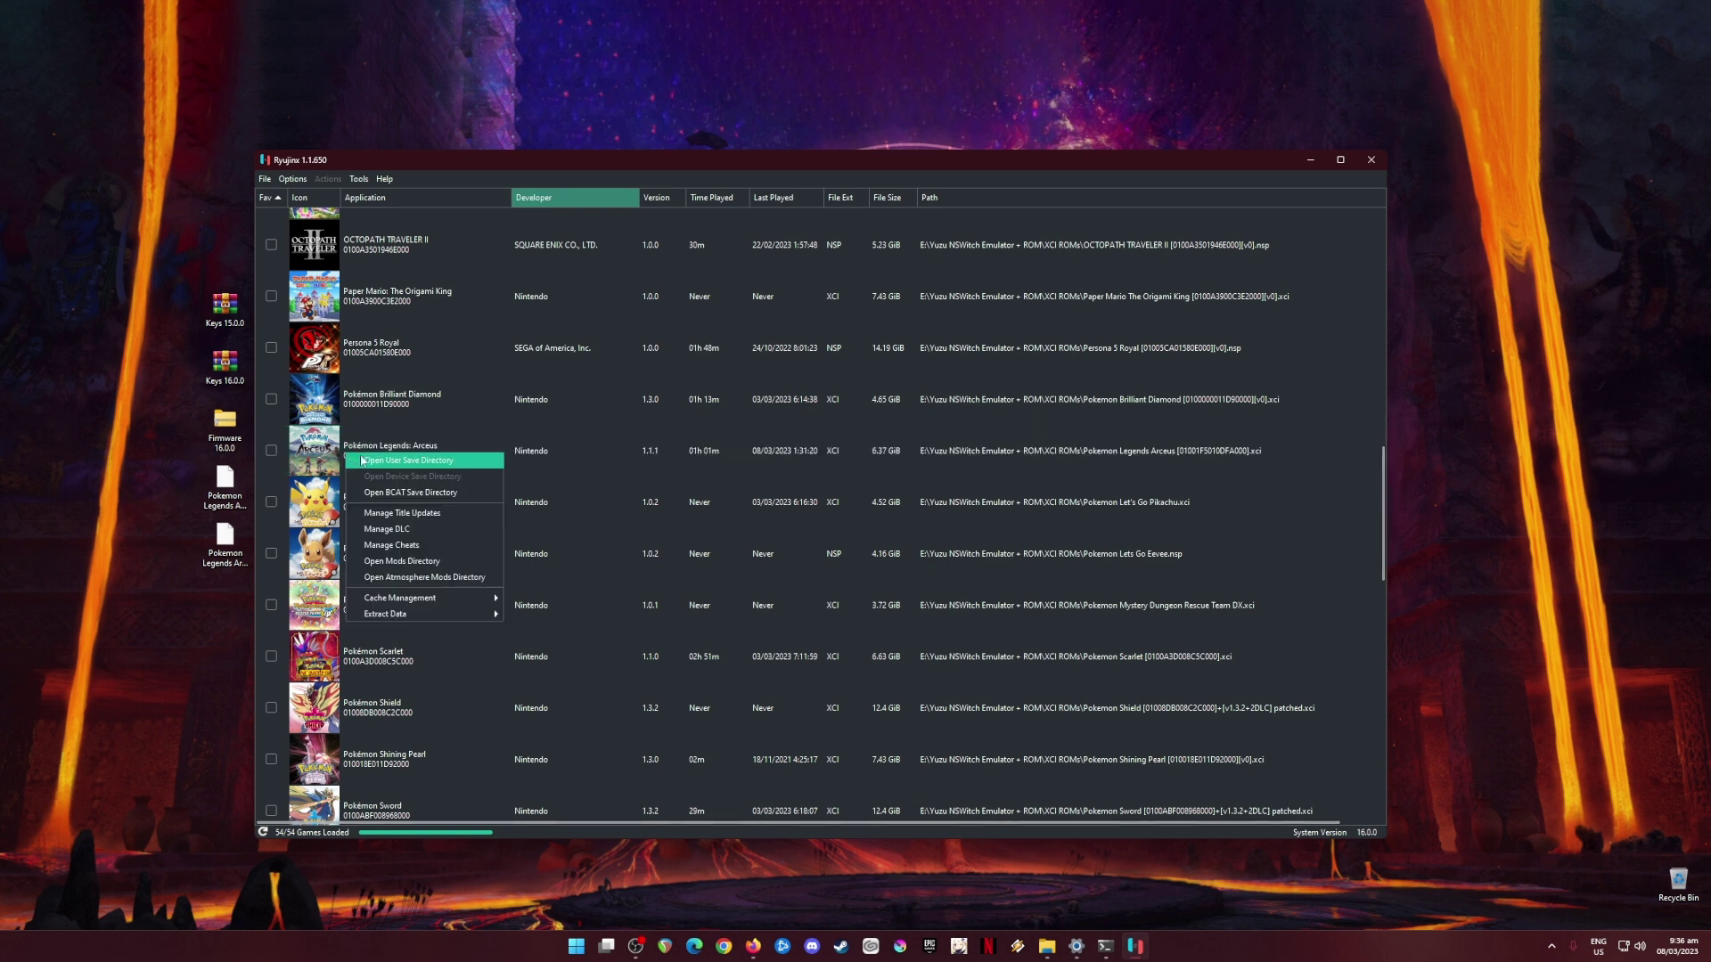
{"action": "left_click", "coordinate": [454, 517]}
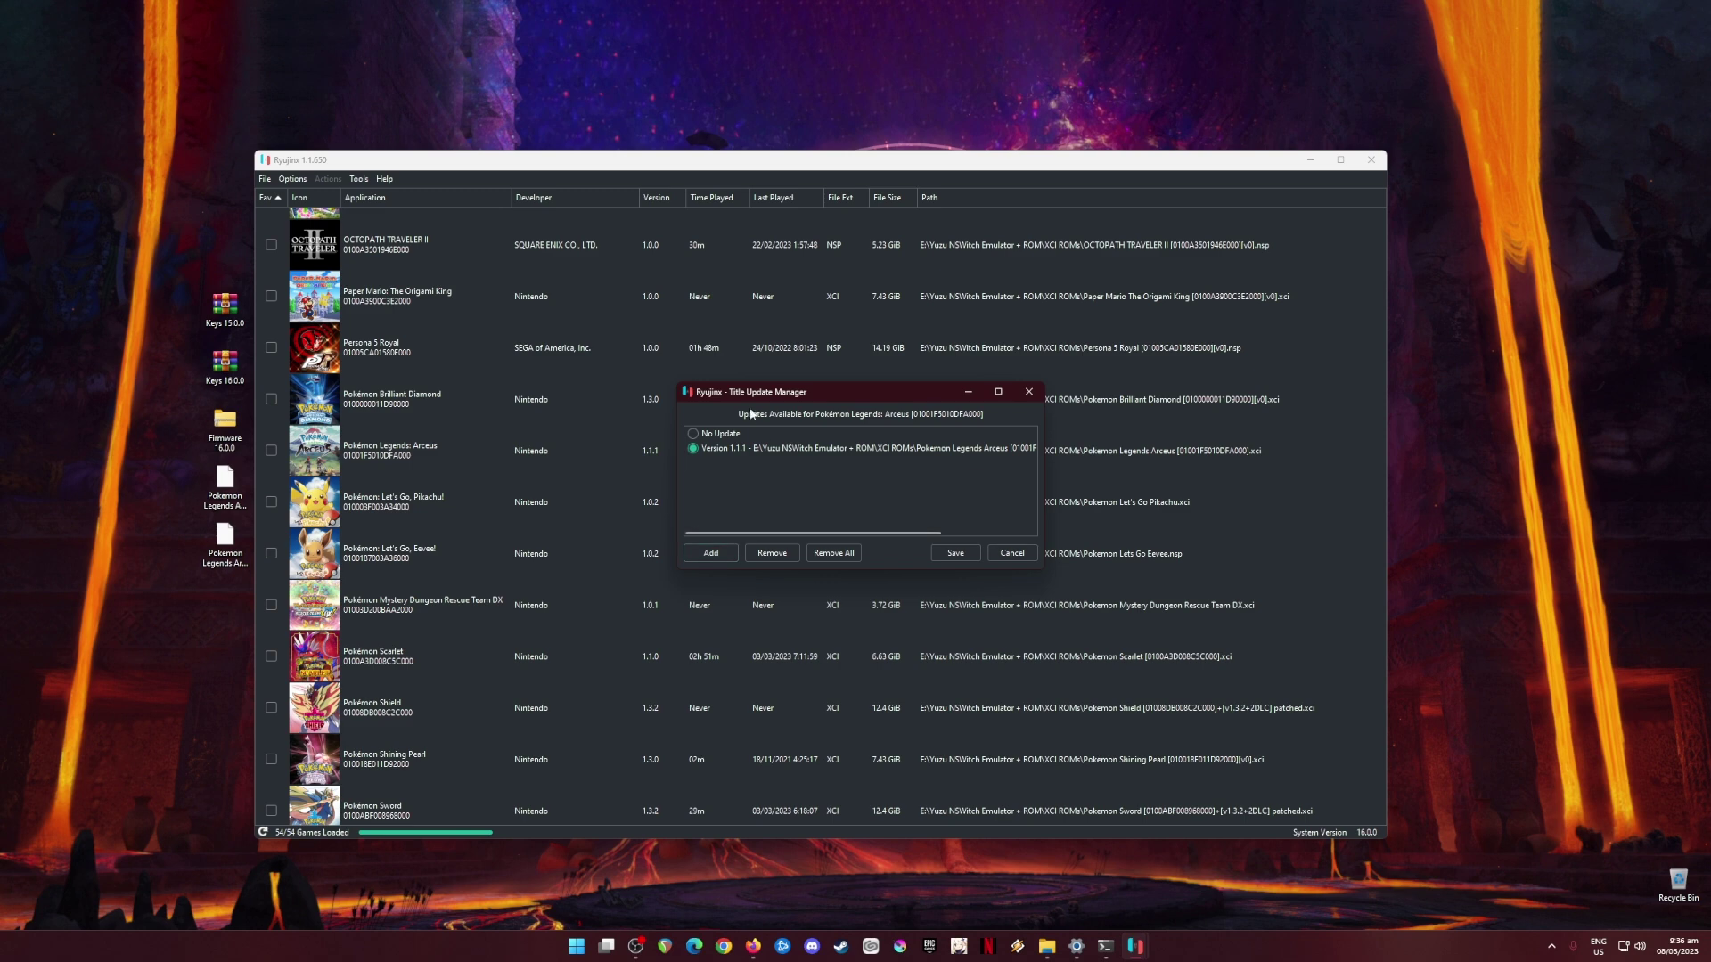
{"action": "left_click", "coordinate": [711, 554]}
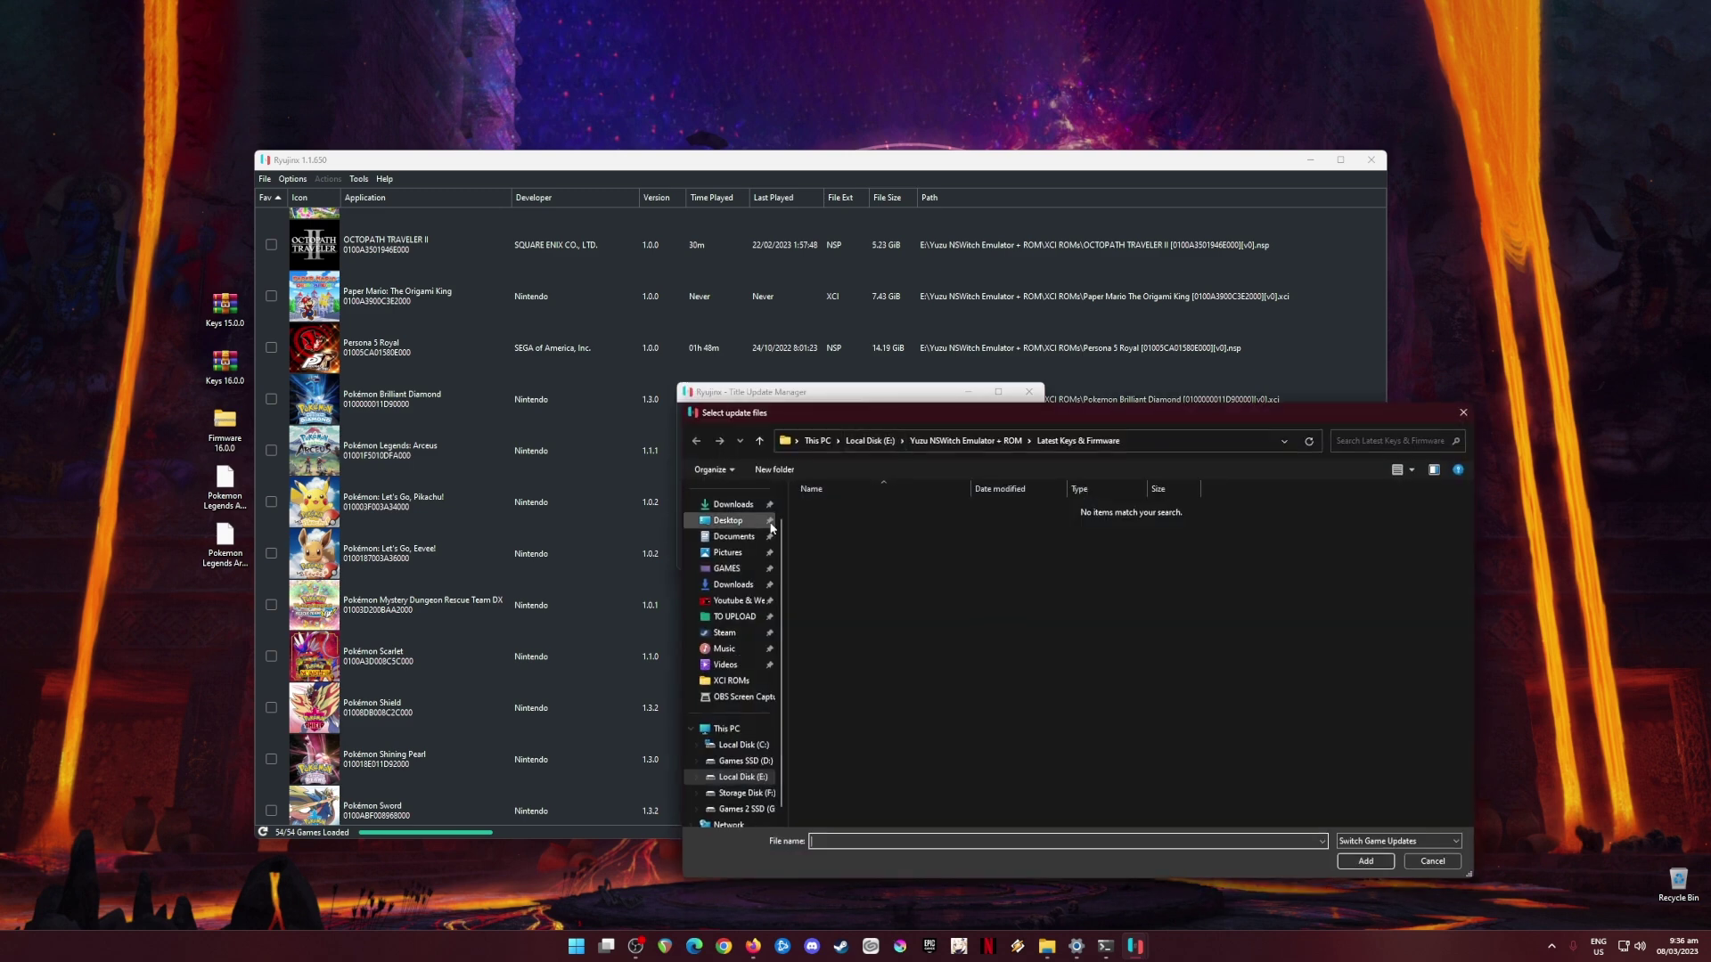
{"action": "left_click", "coordinate": [965, 442]}
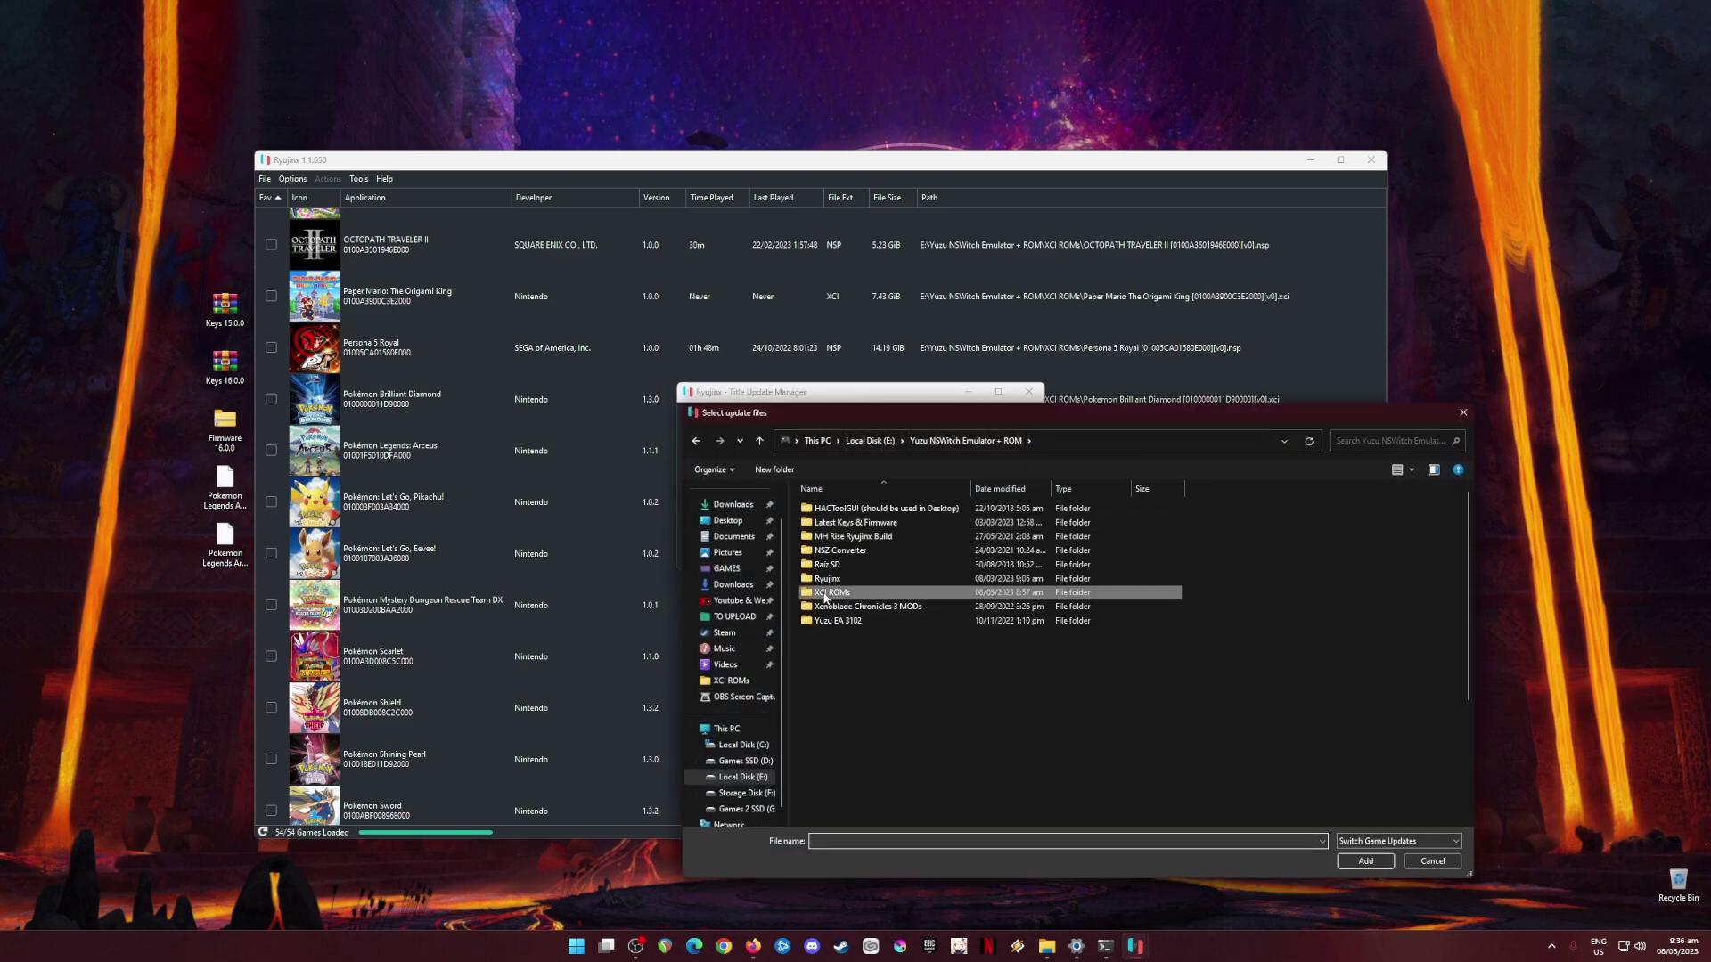
{"action": "double_click", "coordinate": [824, 594]}
{"action": "scroll", "coordinate": [925, 627], "scroll_direction": "down", "scroll_amount": 3}
{"action": "scroll", "coordinate": [925, 626], "scroll_direction": "down", "scroll_amount": 3}
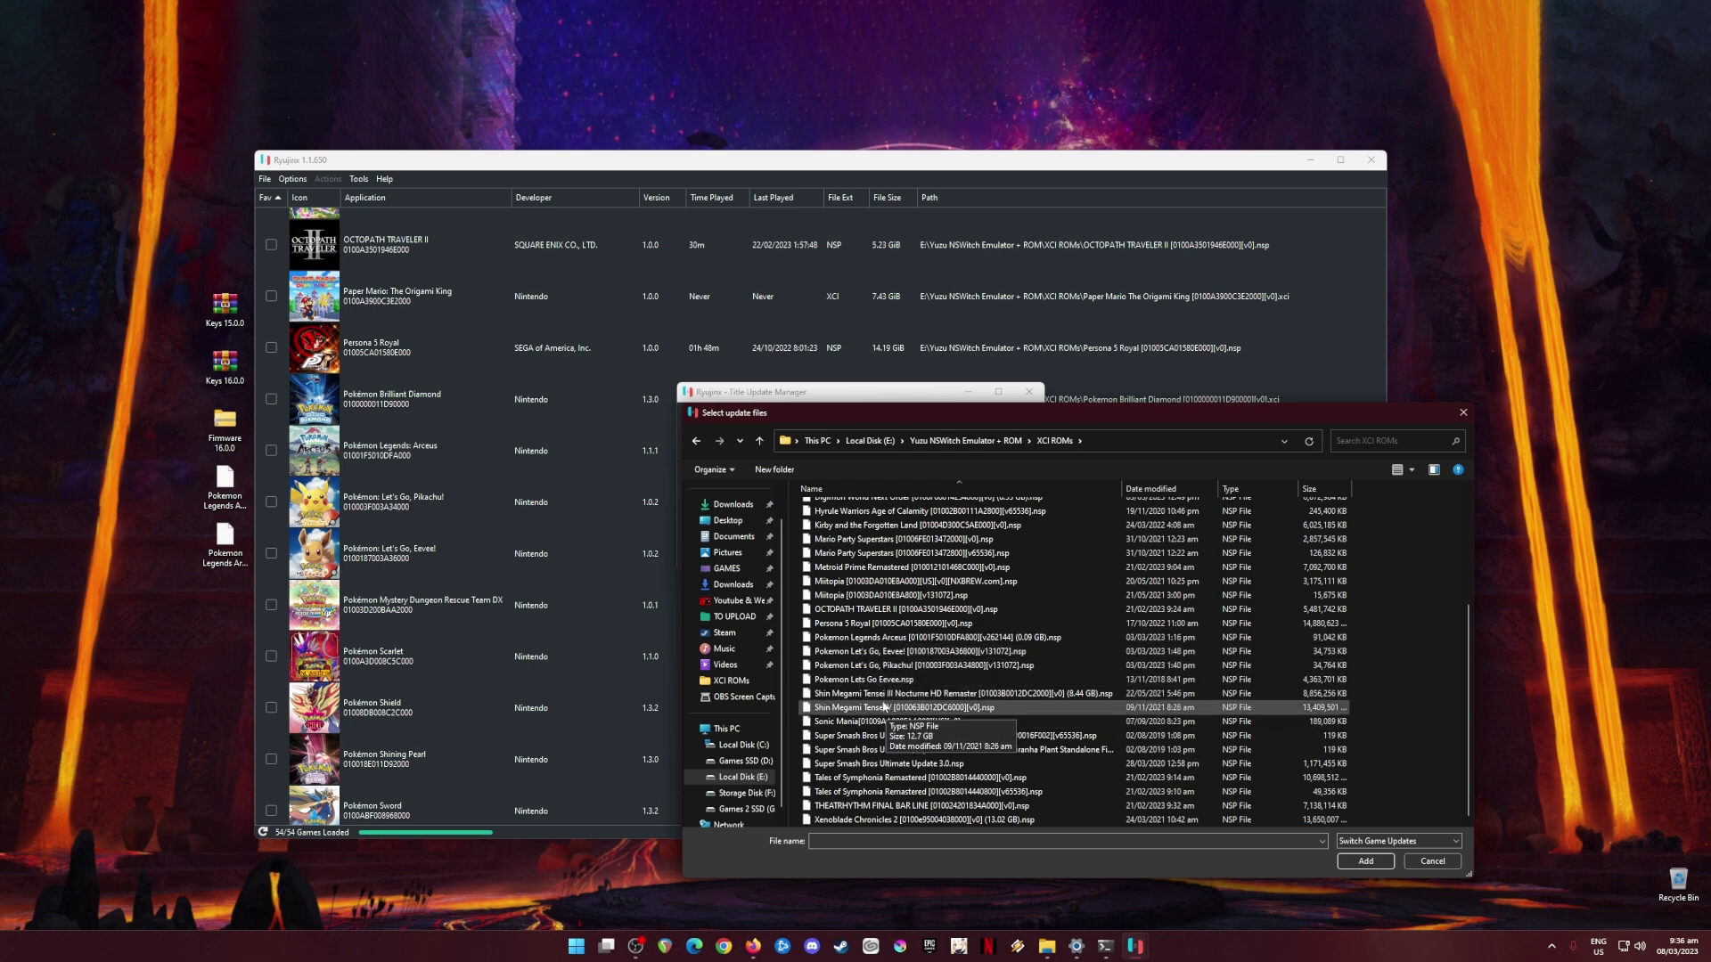
{"action": "left_click", "coordinate": [887, 638]}
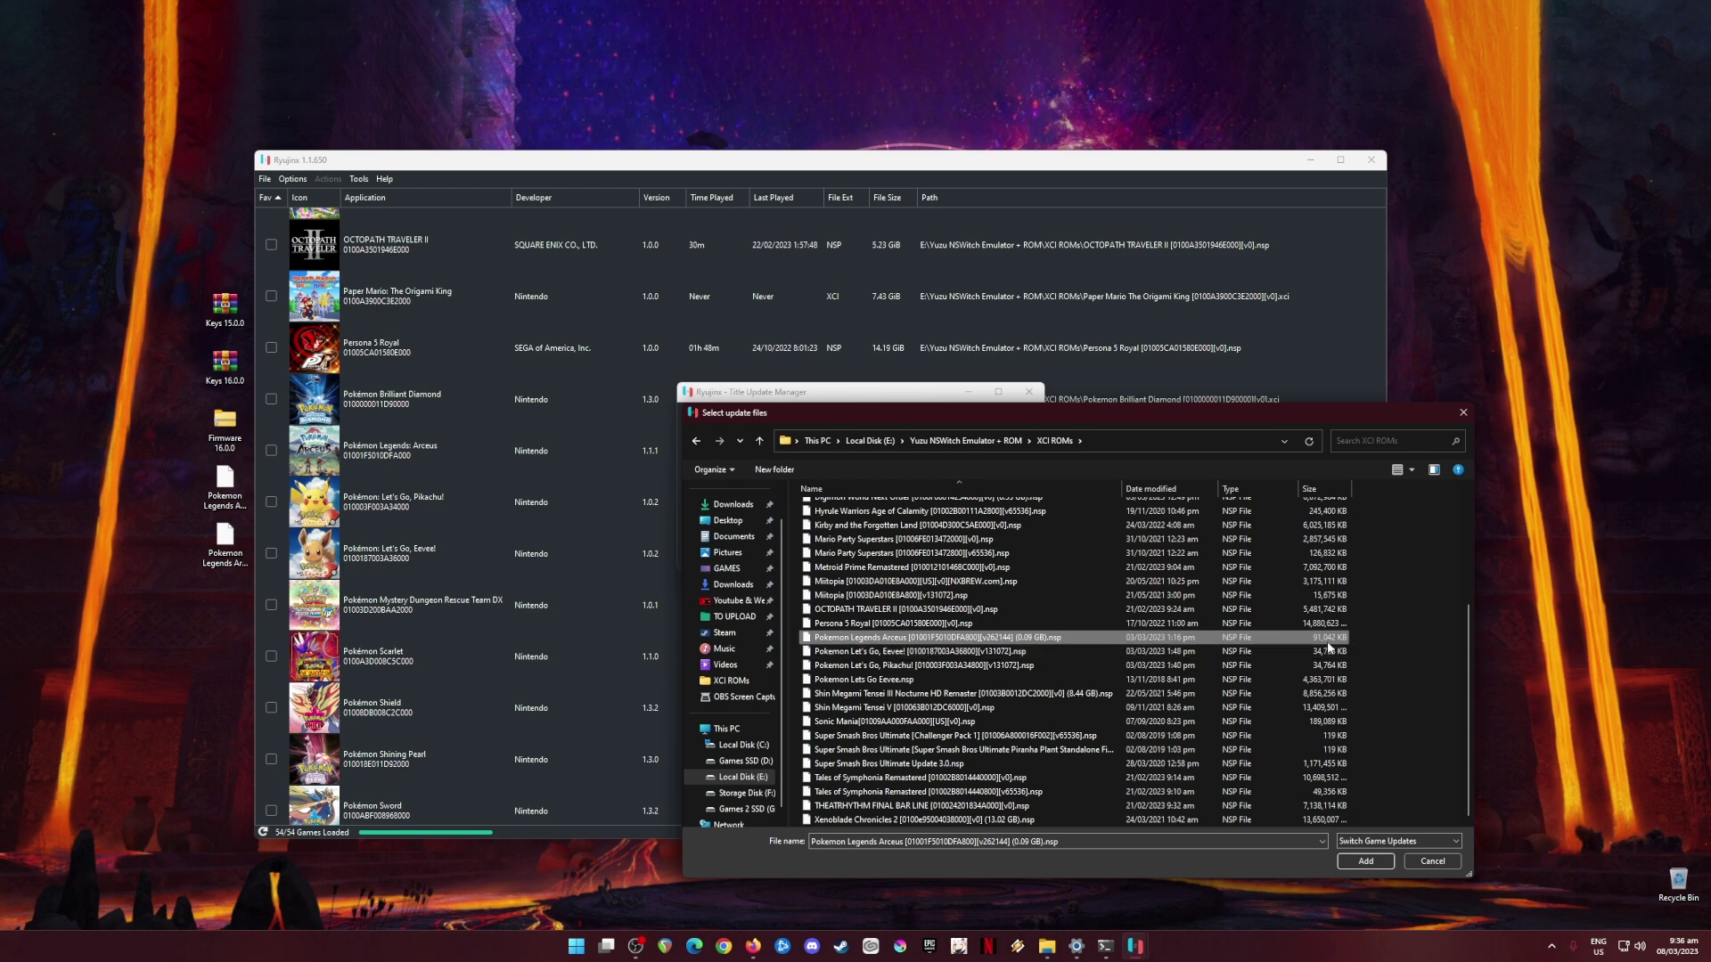
{"action": "left_click", "coordinate": [1365, 862]}
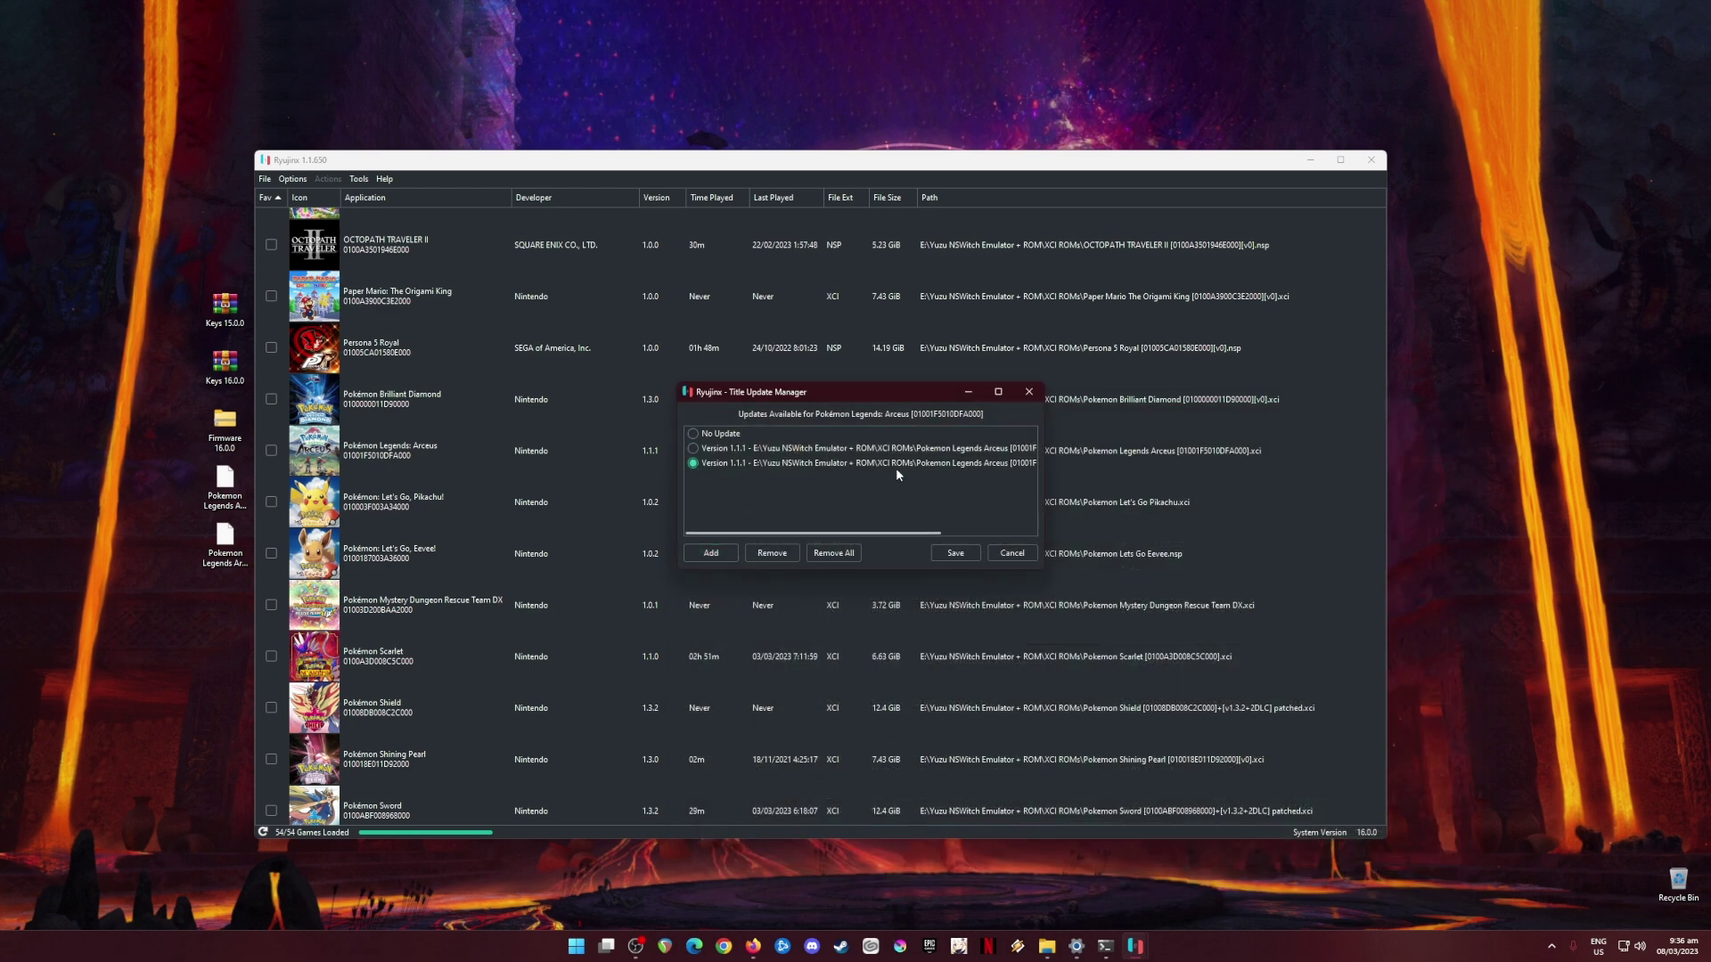
{"action": "left_click", "coordinate": [772, 554]}
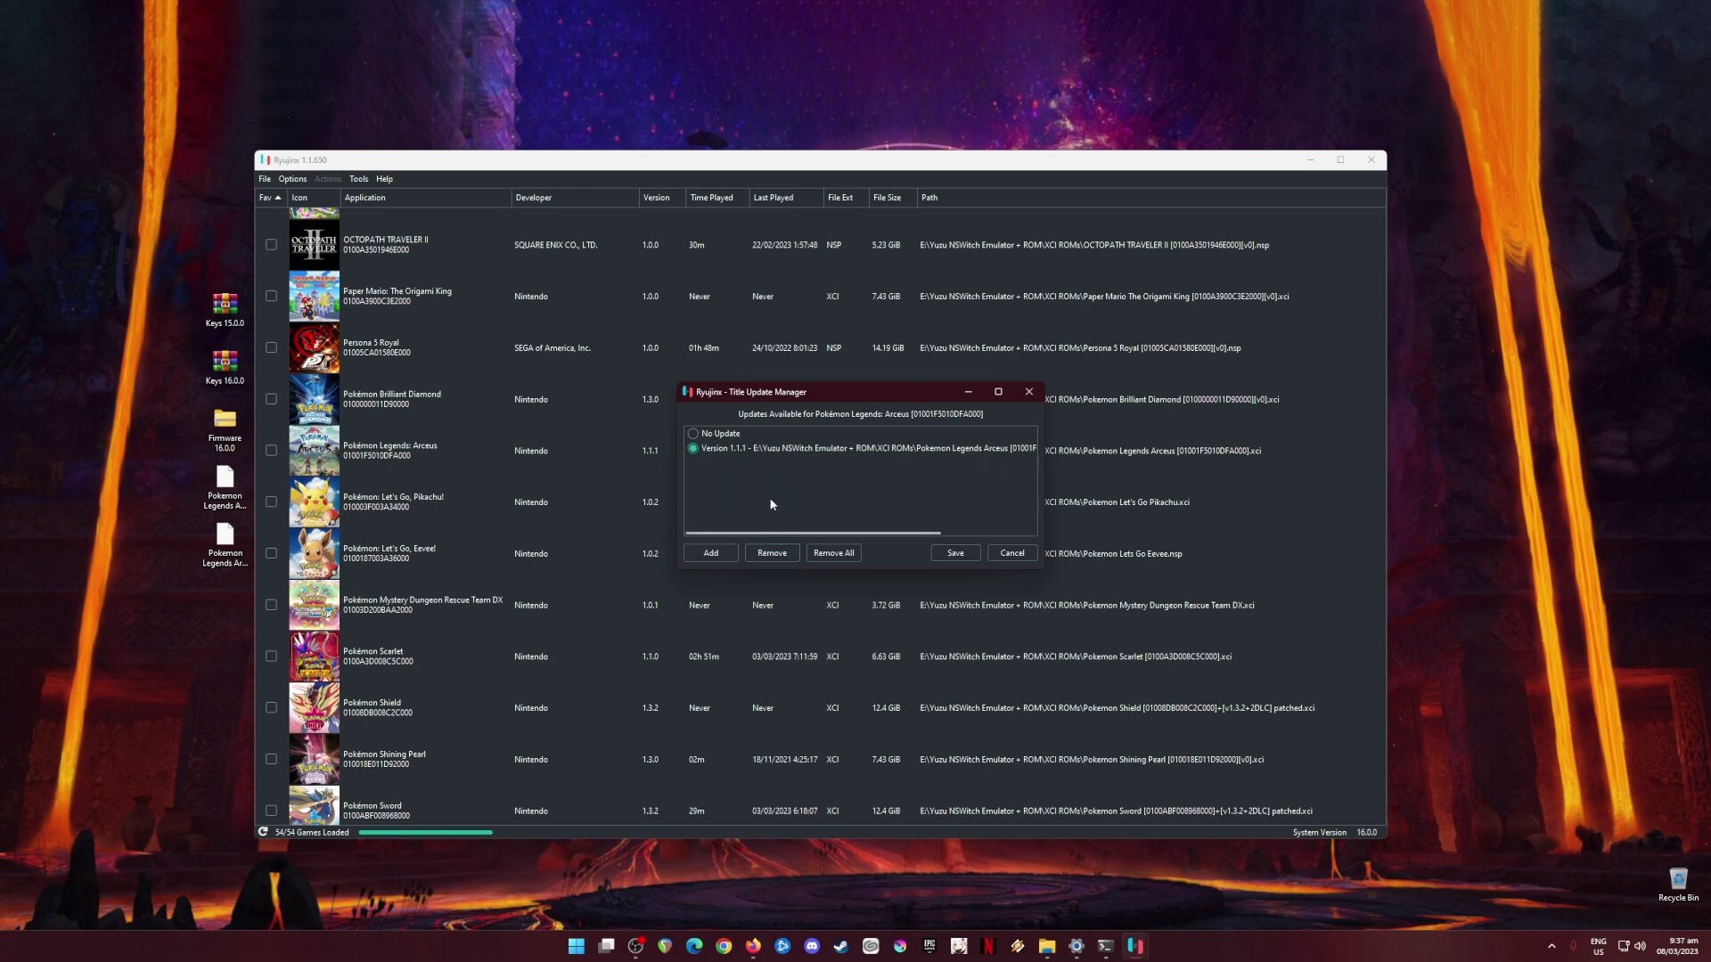
{"action": "left_click", "coordinate": [954, 552]}
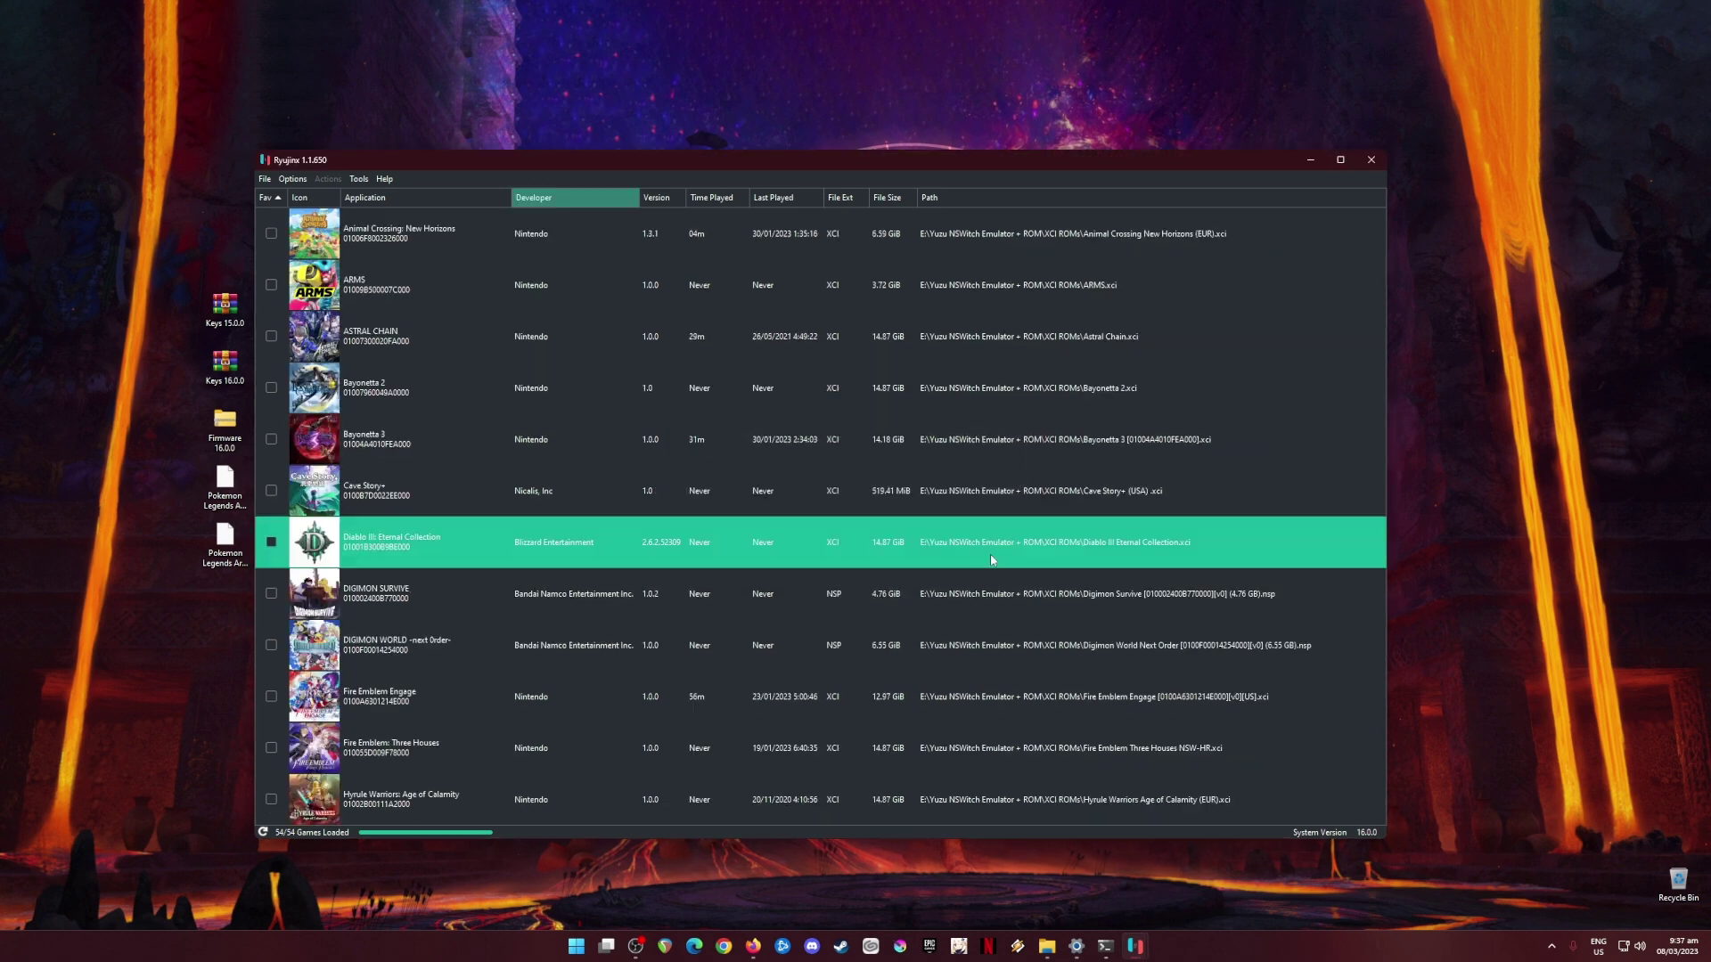
Open Options > Settings, check the XCI ROMs game directory, then go to the Input page.
{"action": "scroll", "coordinate": [686, 553], "scroll_direction": "down", "scroll_amount": 3}
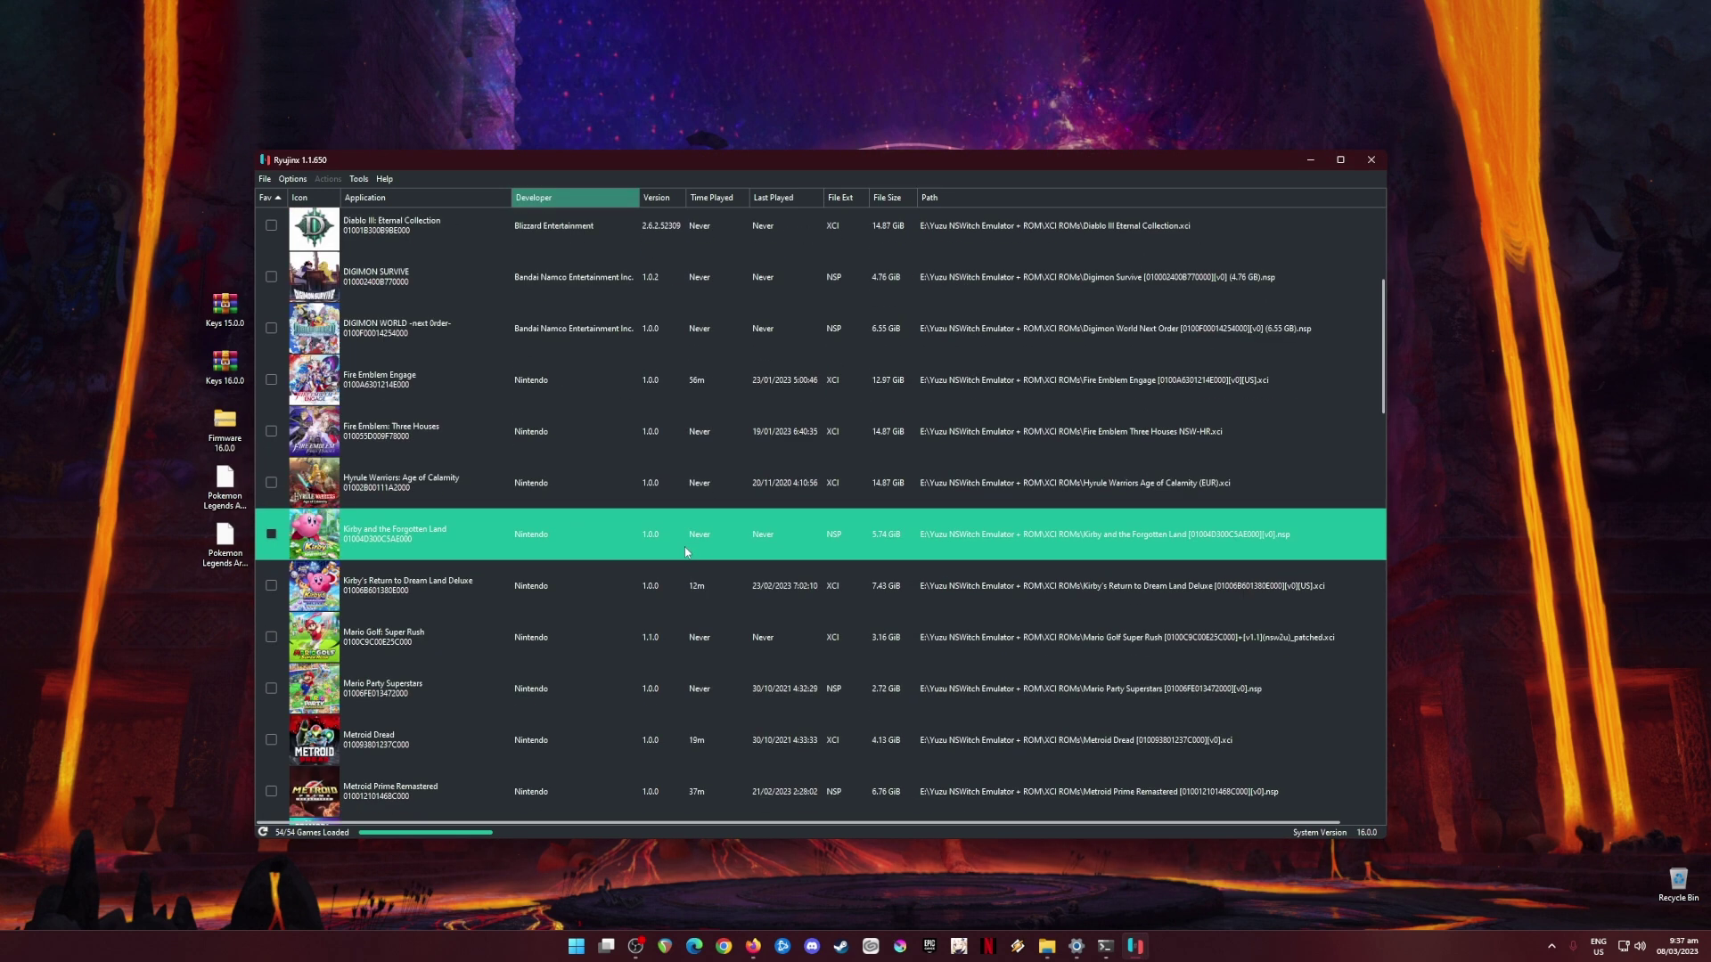
{"action": "scroll", "coordinate": [686, 552], "scroll_direction": "down", "scroll_amount": 3}
{"action": "scroll", "coordinate": [682, 539], "scroll_direction": "down", "scroll_amount": 3}
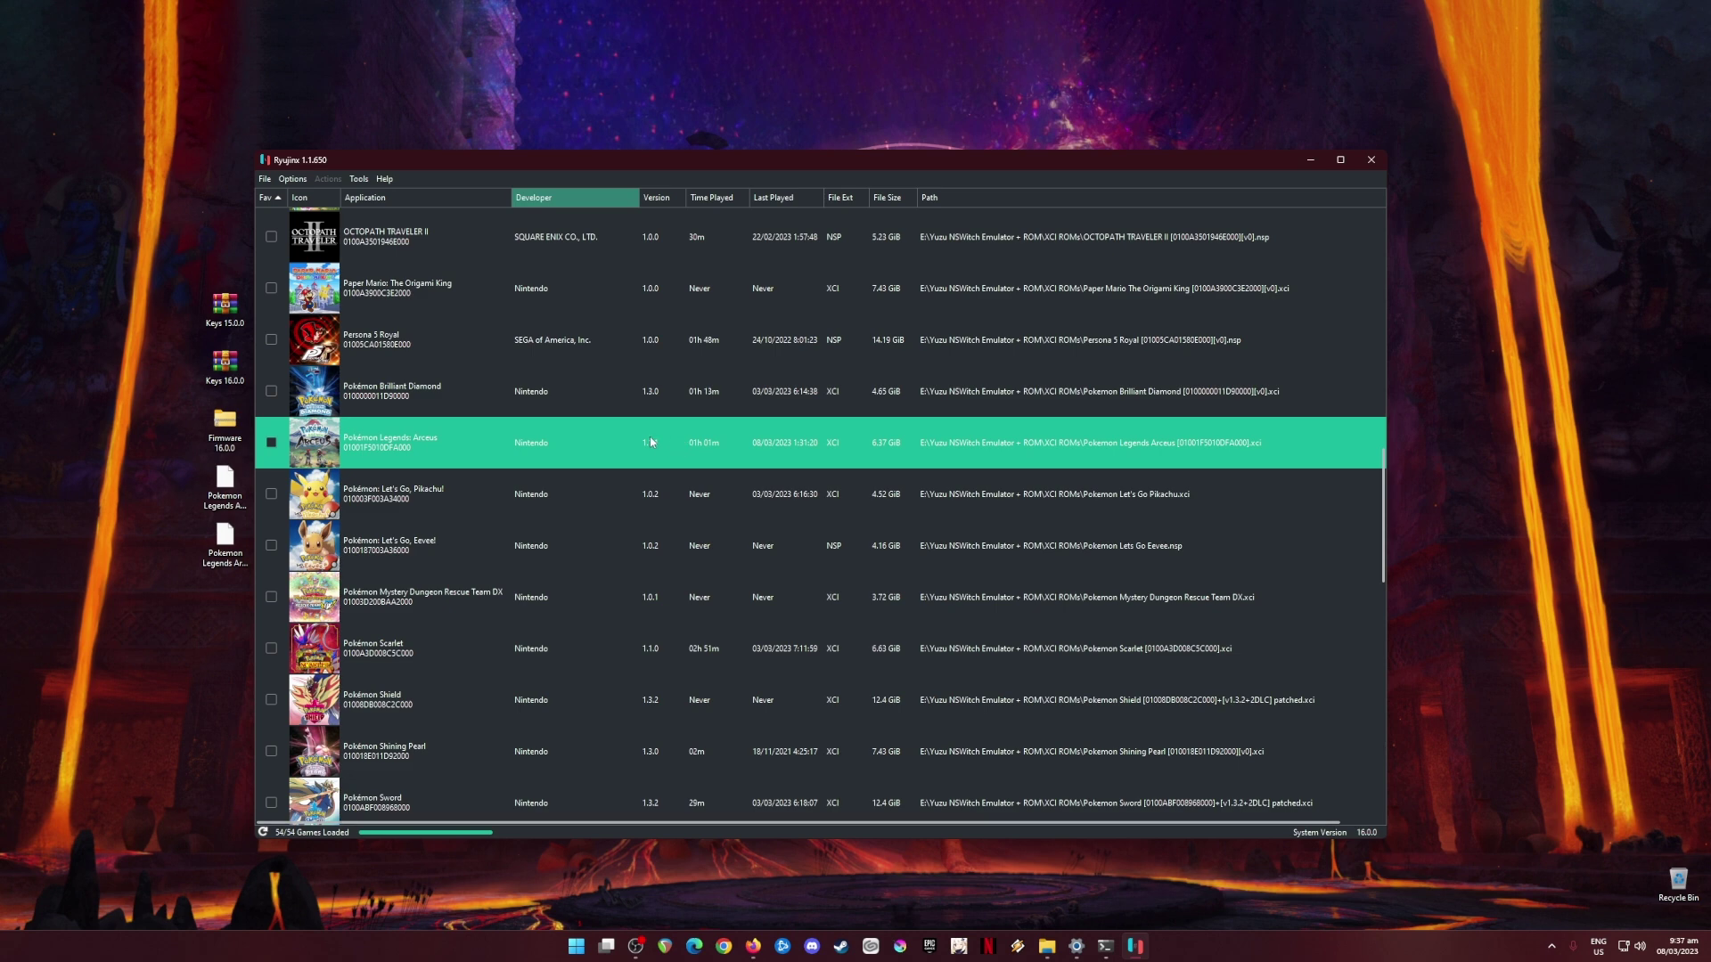
{"action": "left_click", "coordinate": [286, 179]}
{"action": "left_click", "coordinate": [357, 269]}
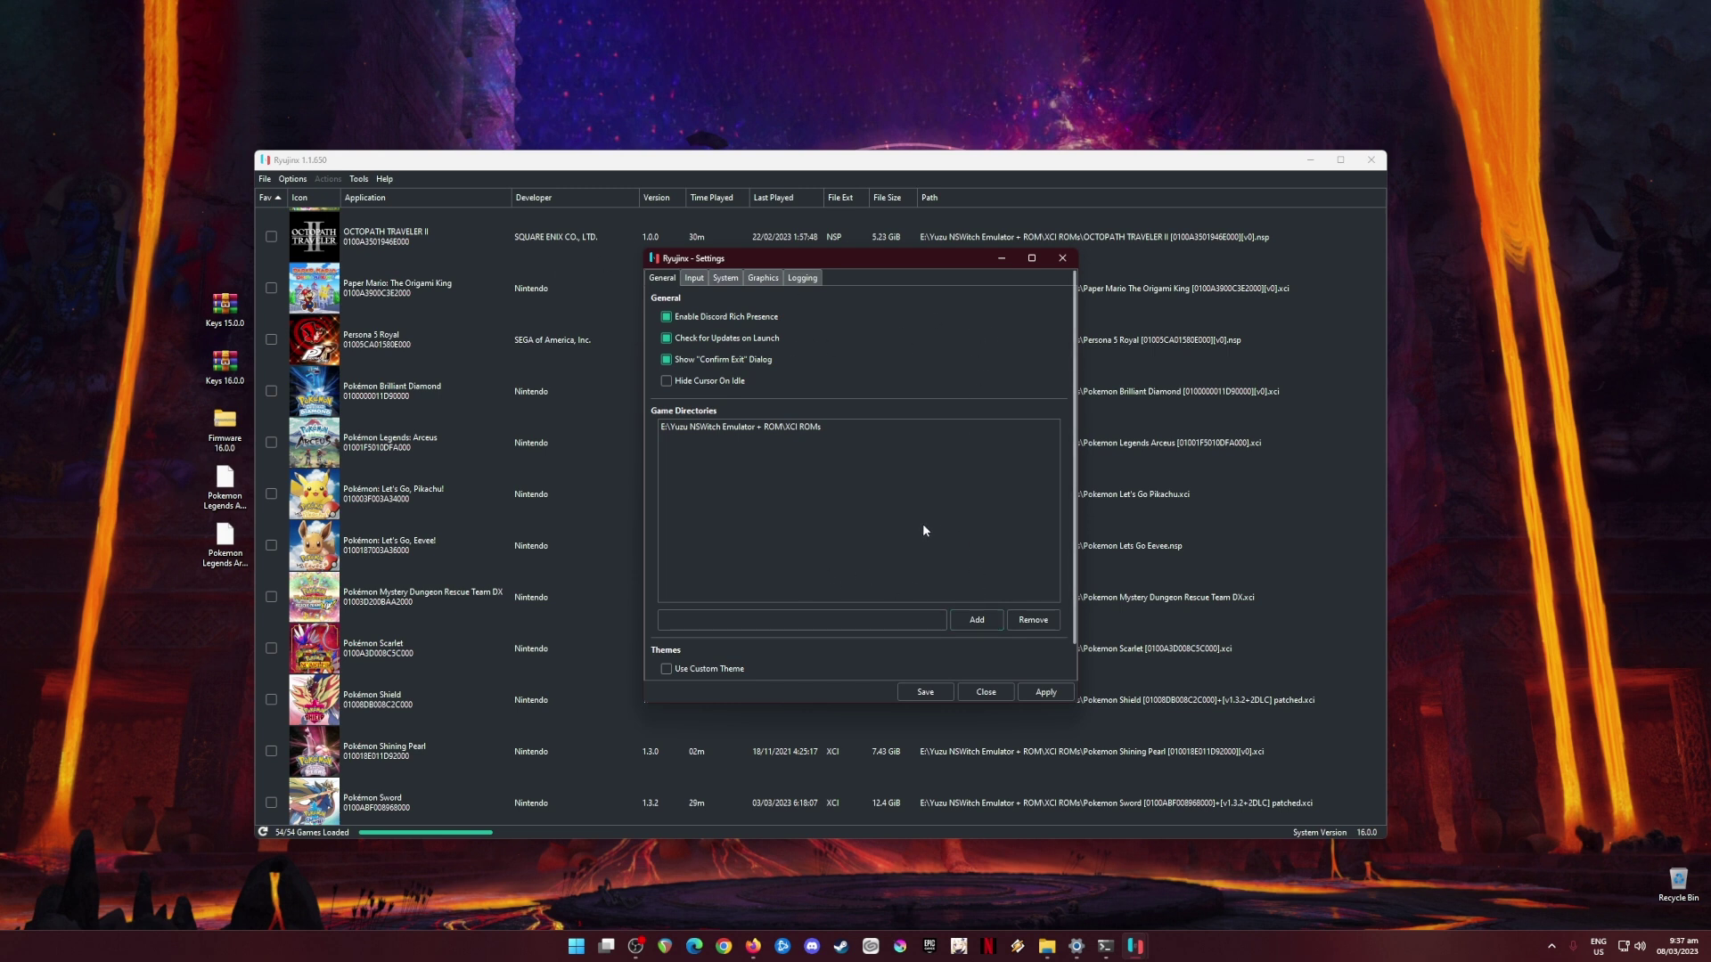
{"action": "left_click", "coordinate": [712, 433]}
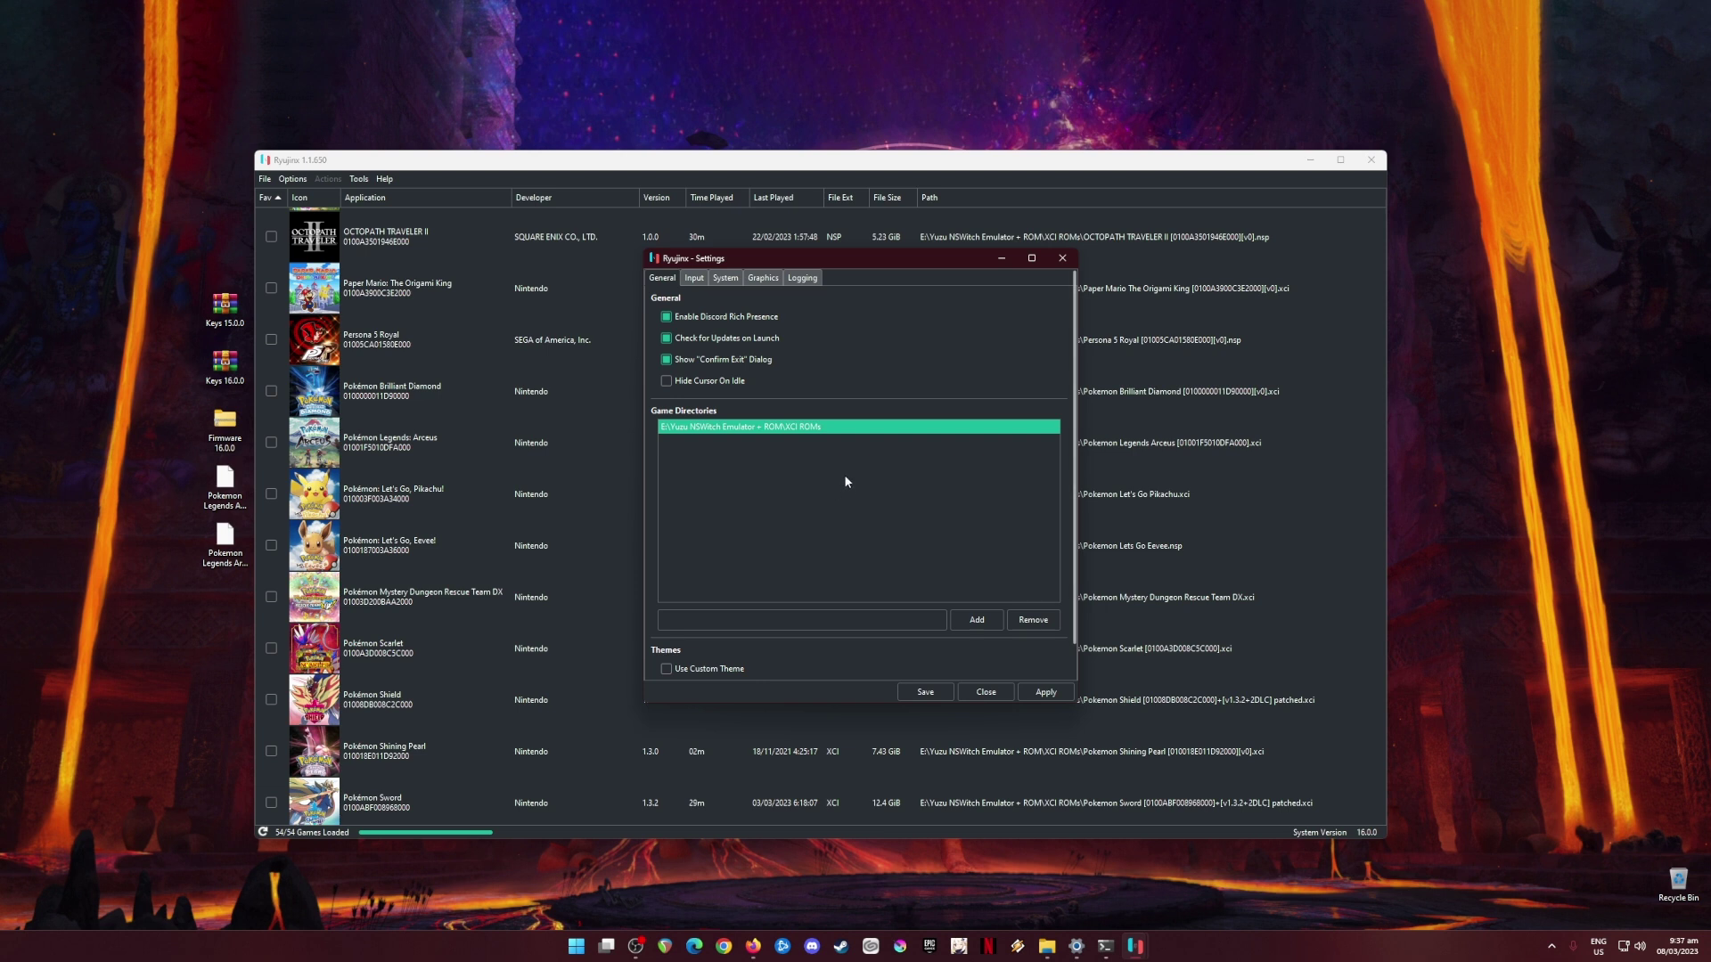
{"action": "left_click", "coordinate": [694, 279]}
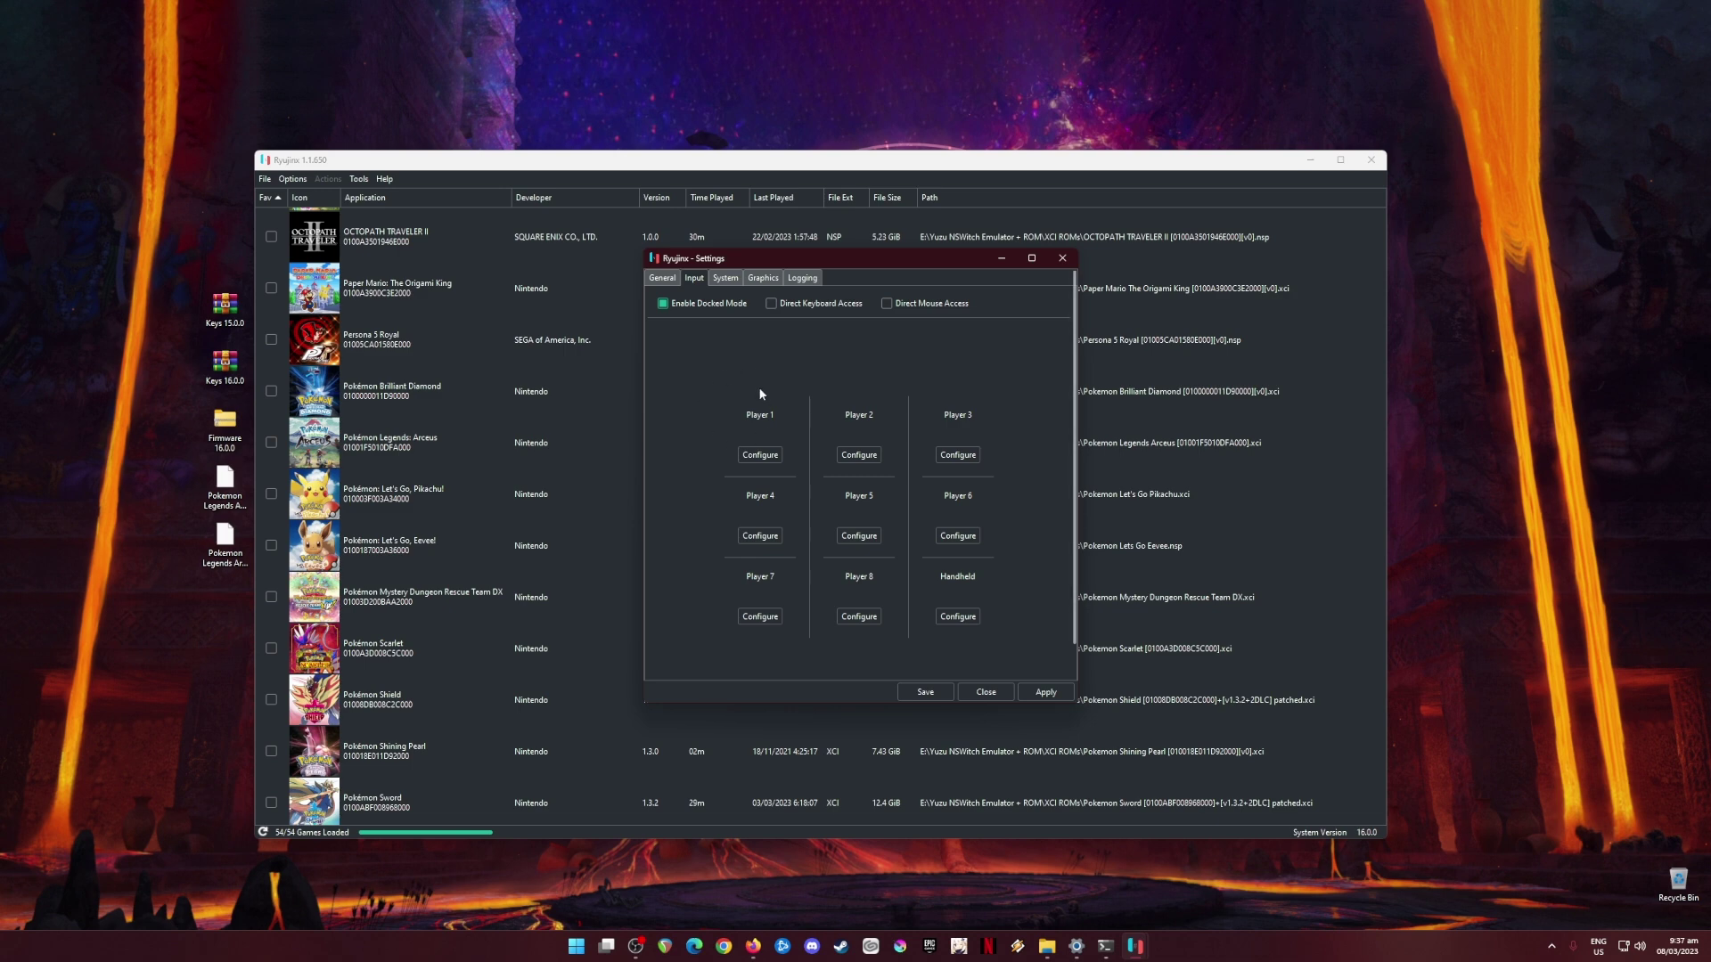
Review and save Player 1's Pro Controller mapping, then switch to the System page.
{"action": "left_click", "coordinate": [759, 455]}
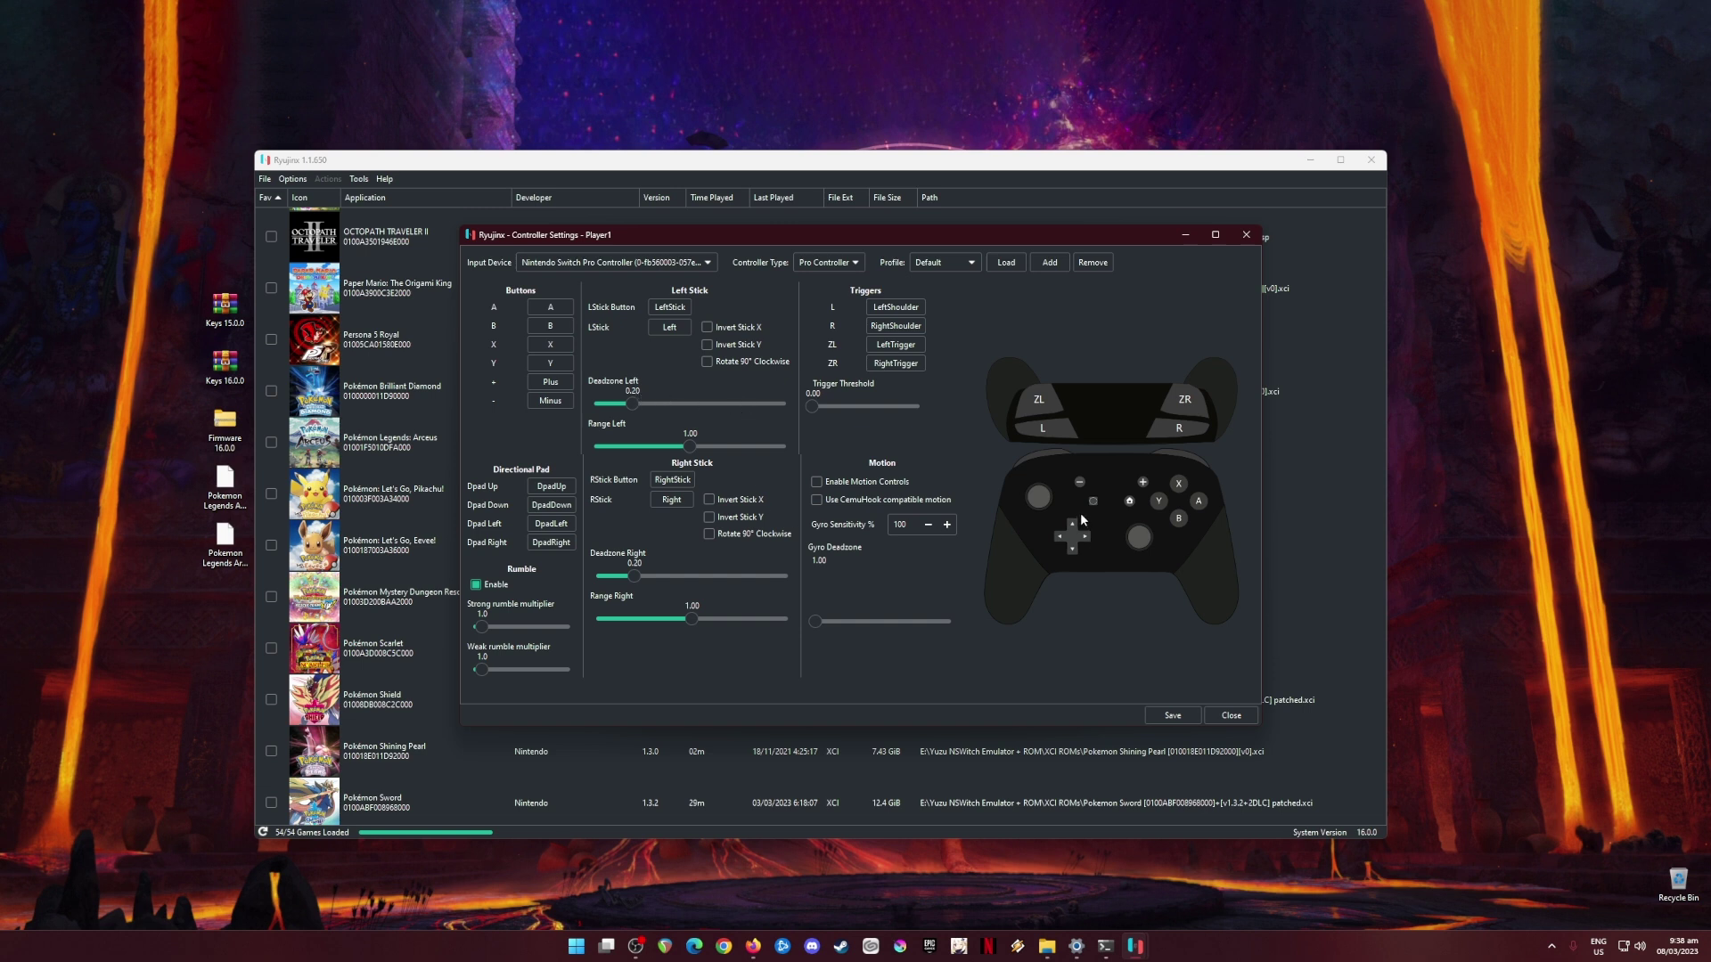
{"action": "left_click", "coordinate": [1174, 716]}
{"action": "left_click", "coordinate": [724, 279]}
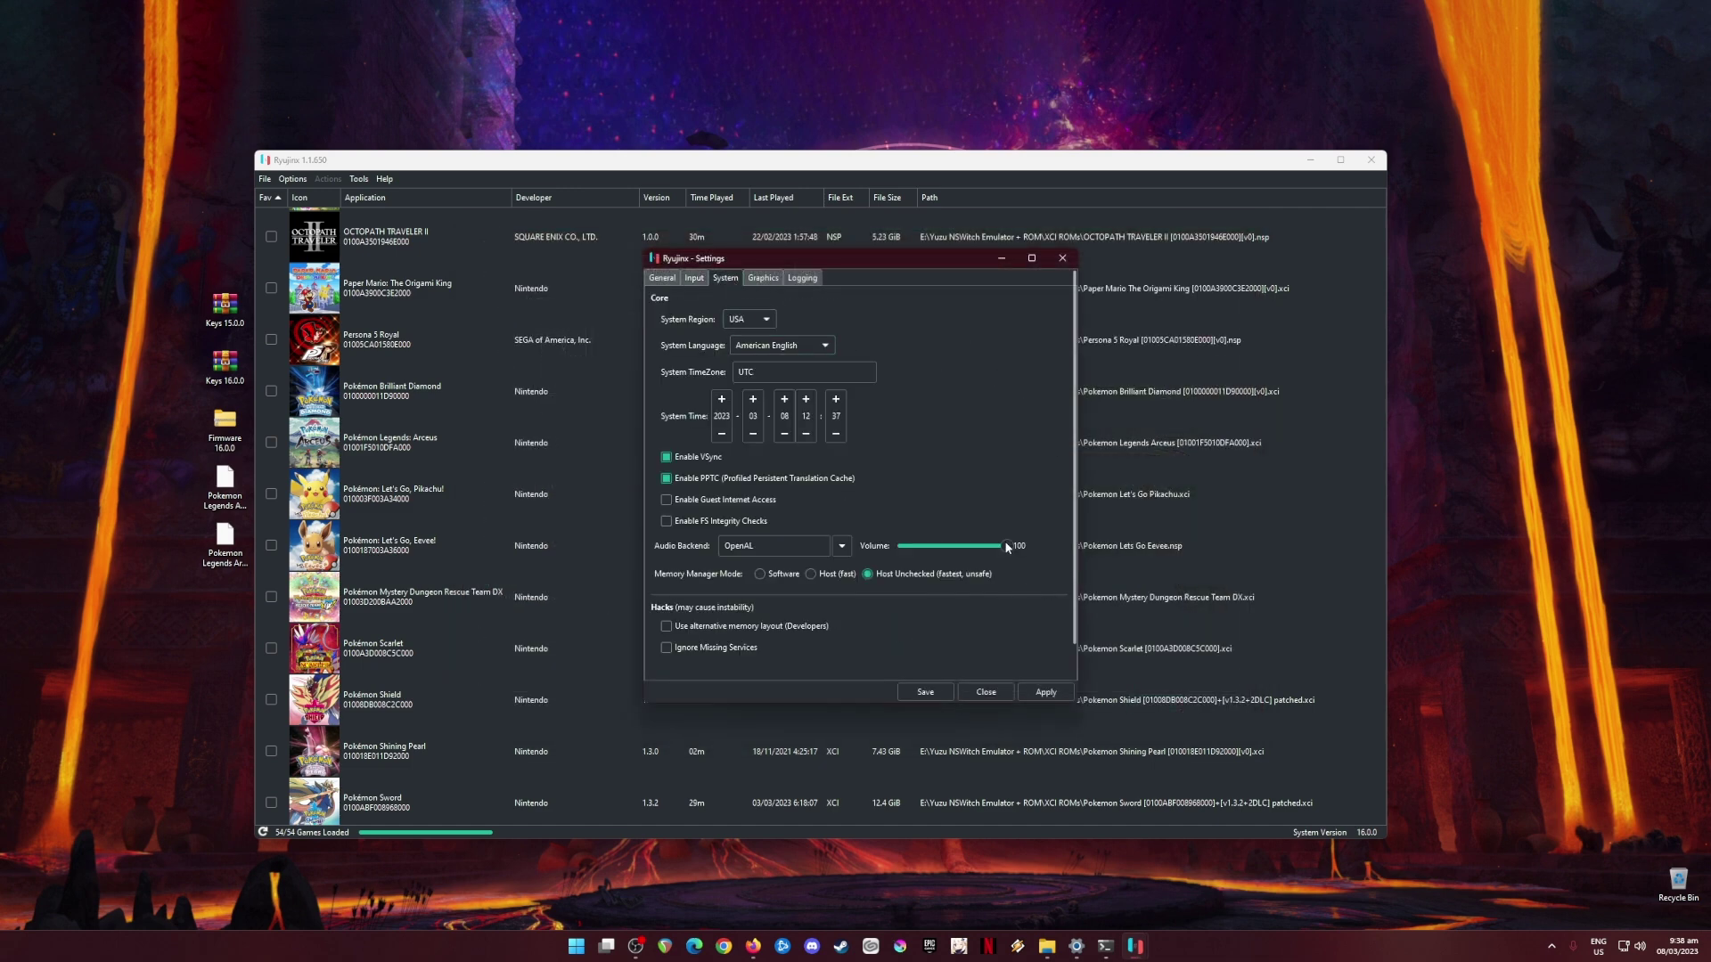
Set the Graphics resolution scale to 2x (1440p/2160p) and apply the settings.
{"action": "left_click", "coordinate": [763, 278]}
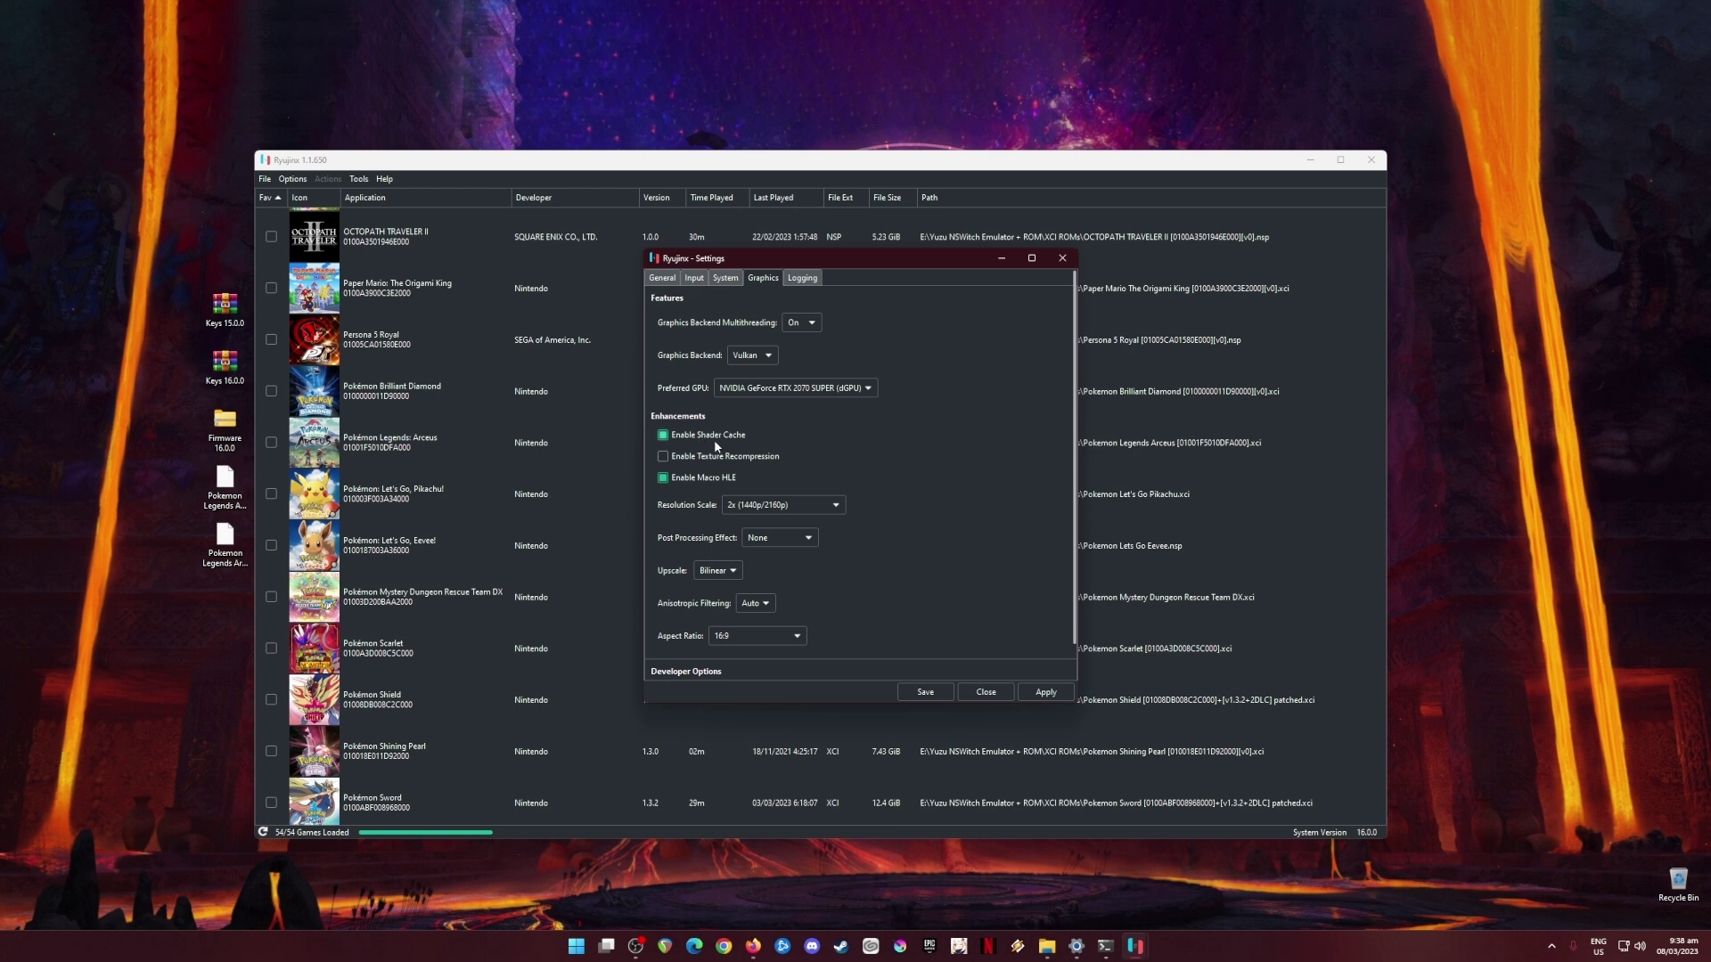
{"action": "scroll", "coordinate": [737, 483], "scroll_direction": "down", "scroll_amount": 1}
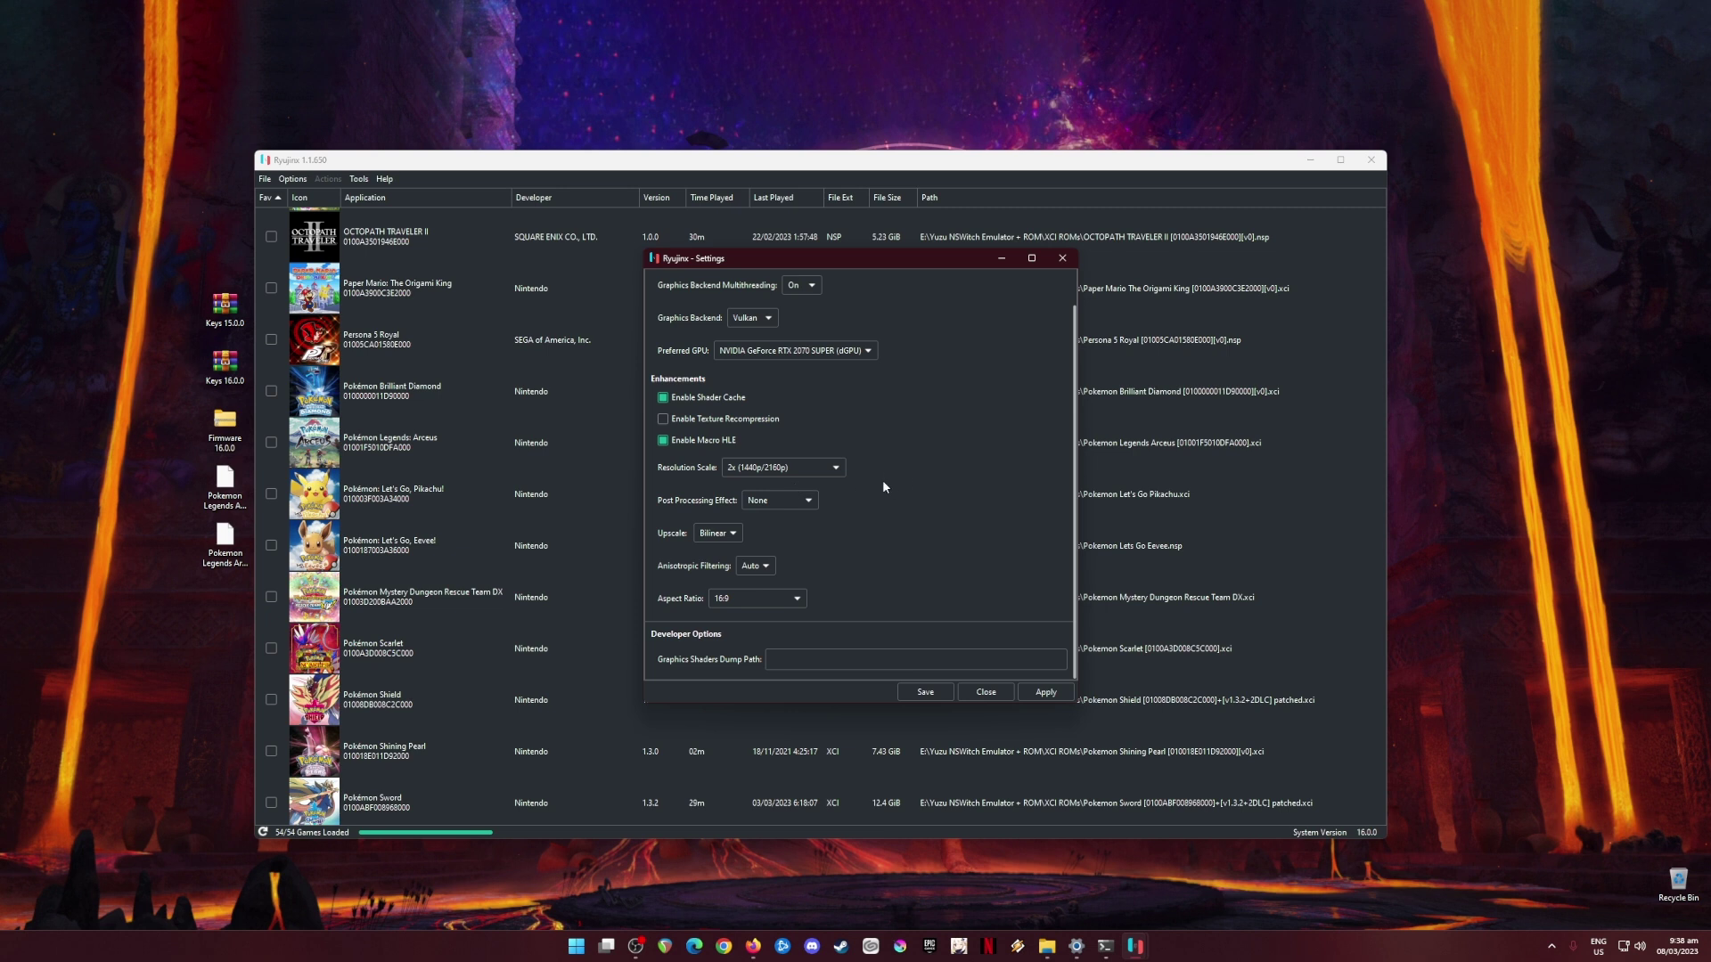
{"action": "left_click", "coordinate": [838, 467]}
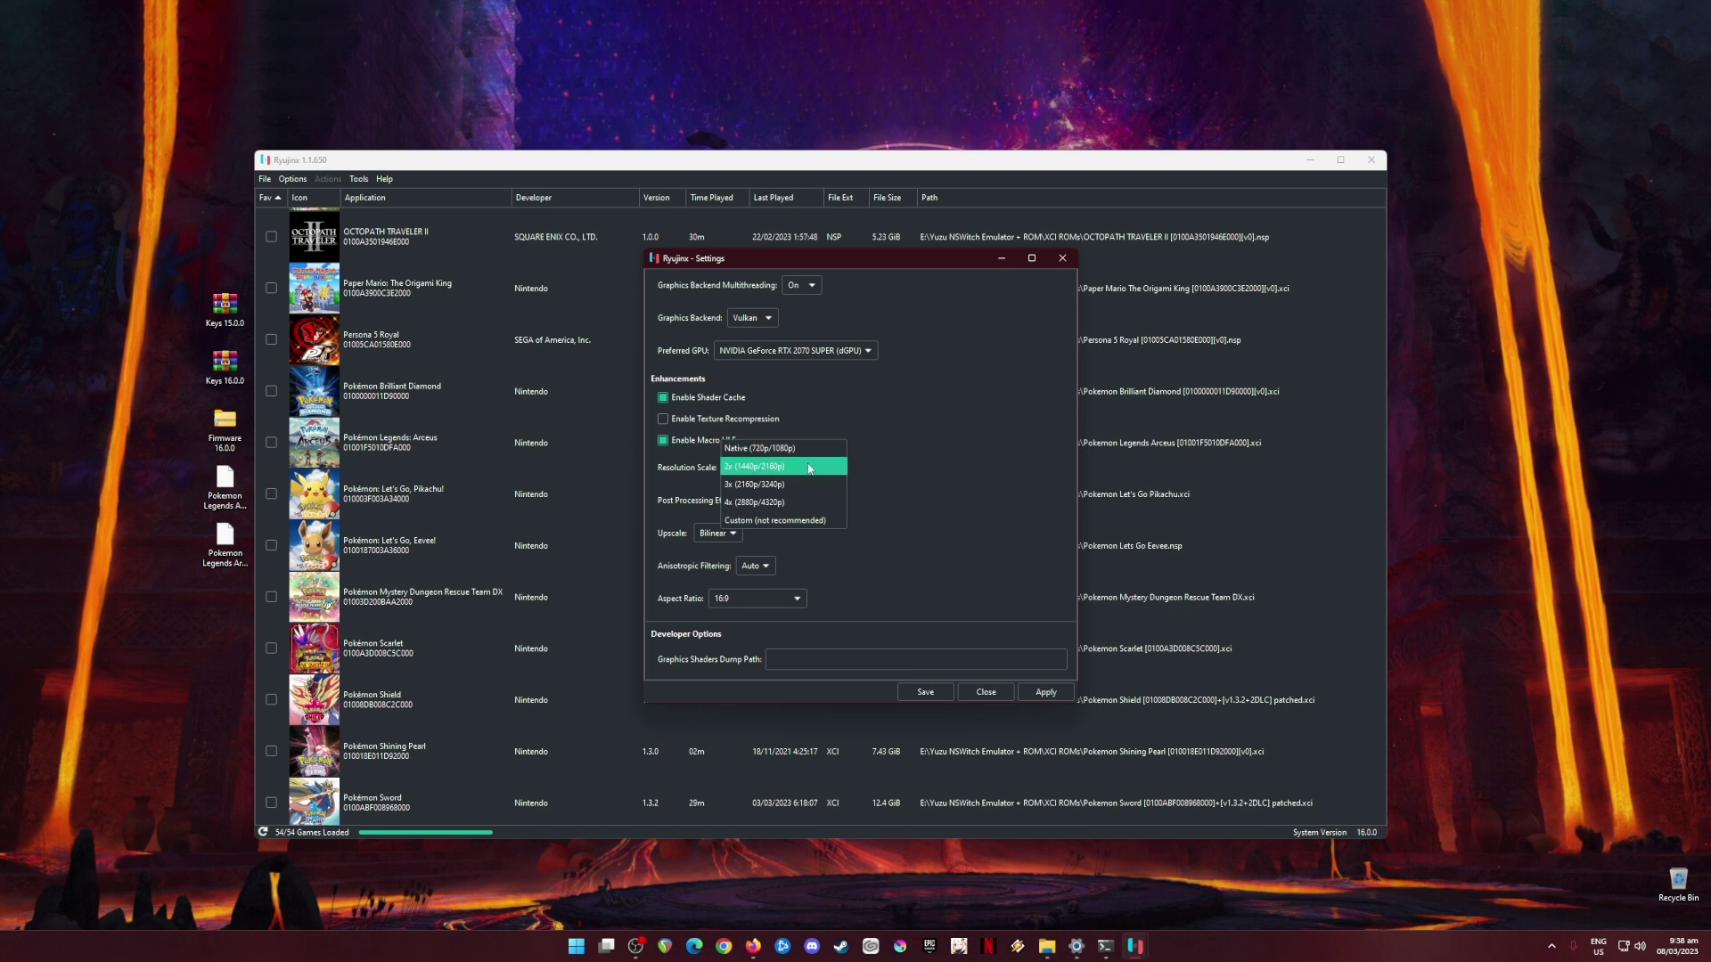
{"action": "left_click", "coordinate": [797, 472]}
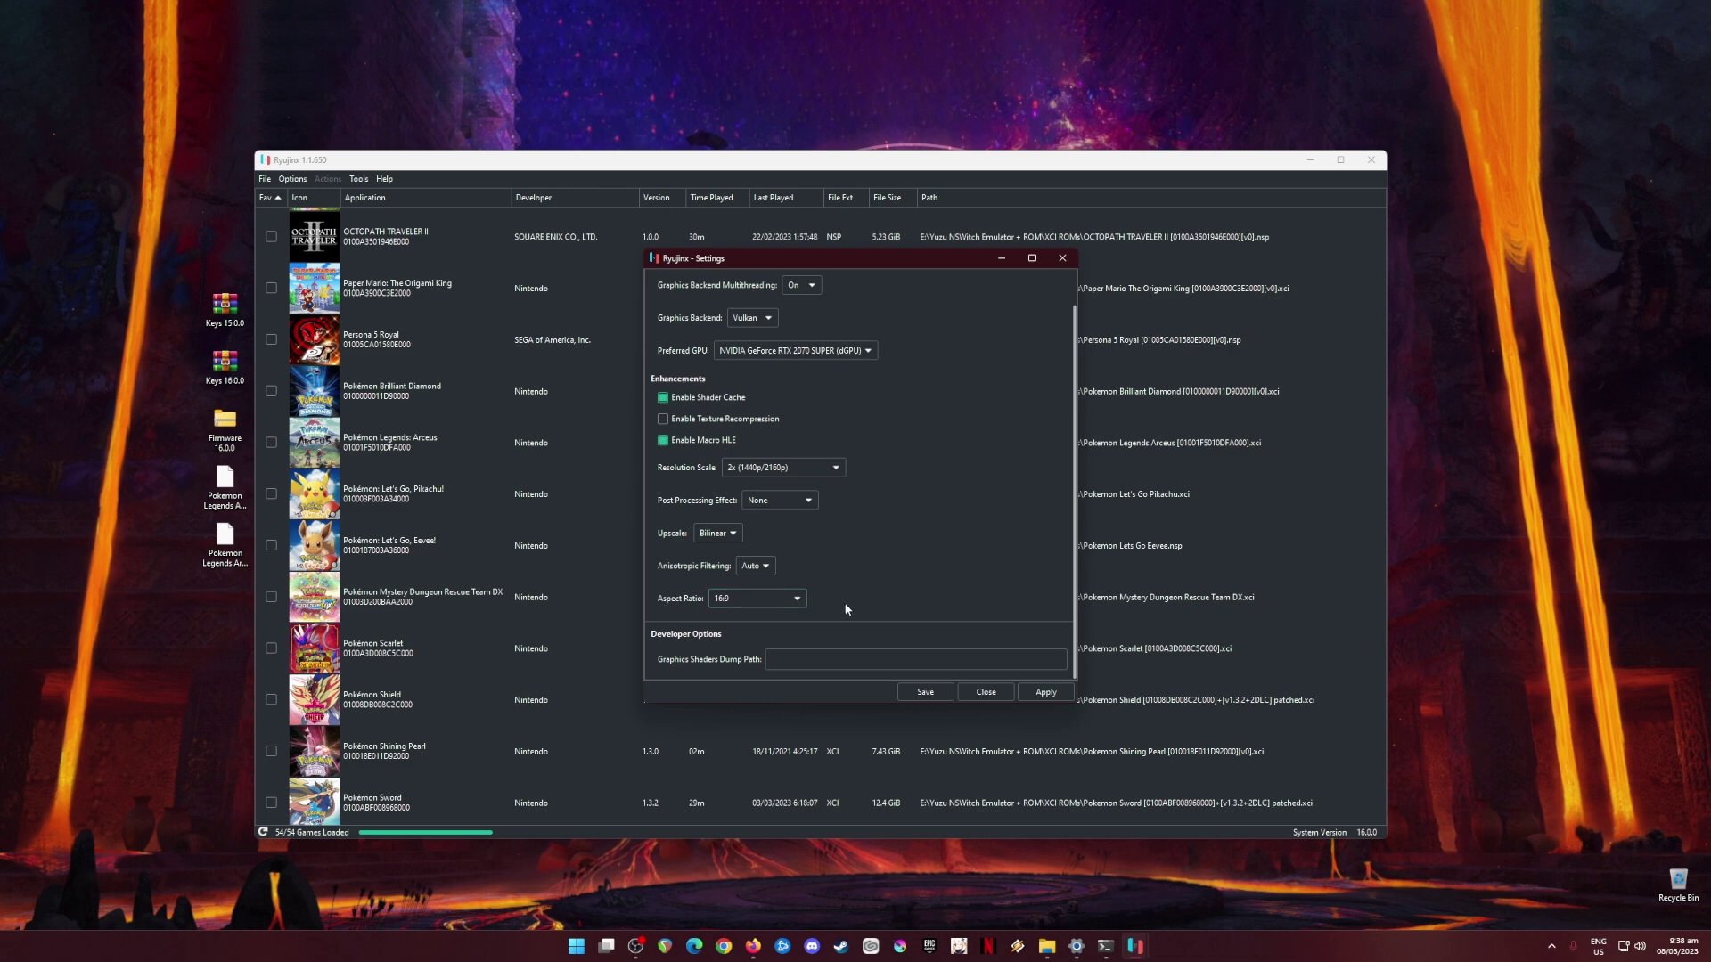
{"action": "left_click", "coordinate": [1043, 691]}
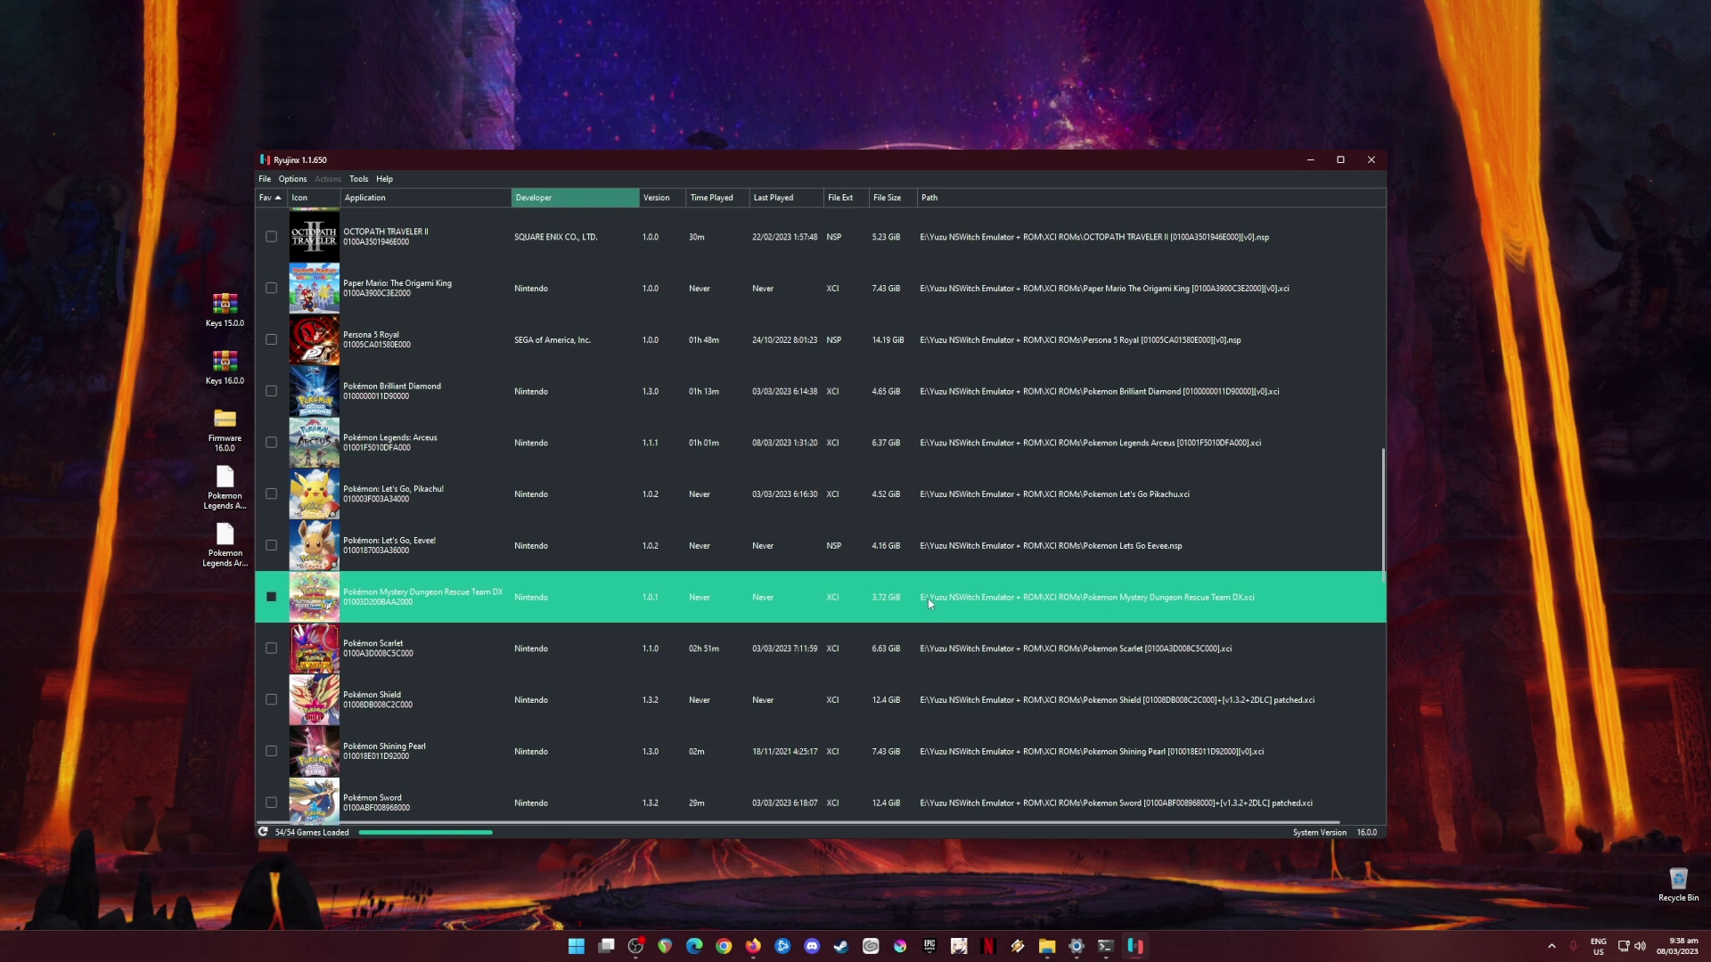
Select Pokémon Legends: Arceus (version 1.1.1) in the game list, passing over Let's Go, Eevee!
{"action": "left_click", "coordinate": [843, 567]}
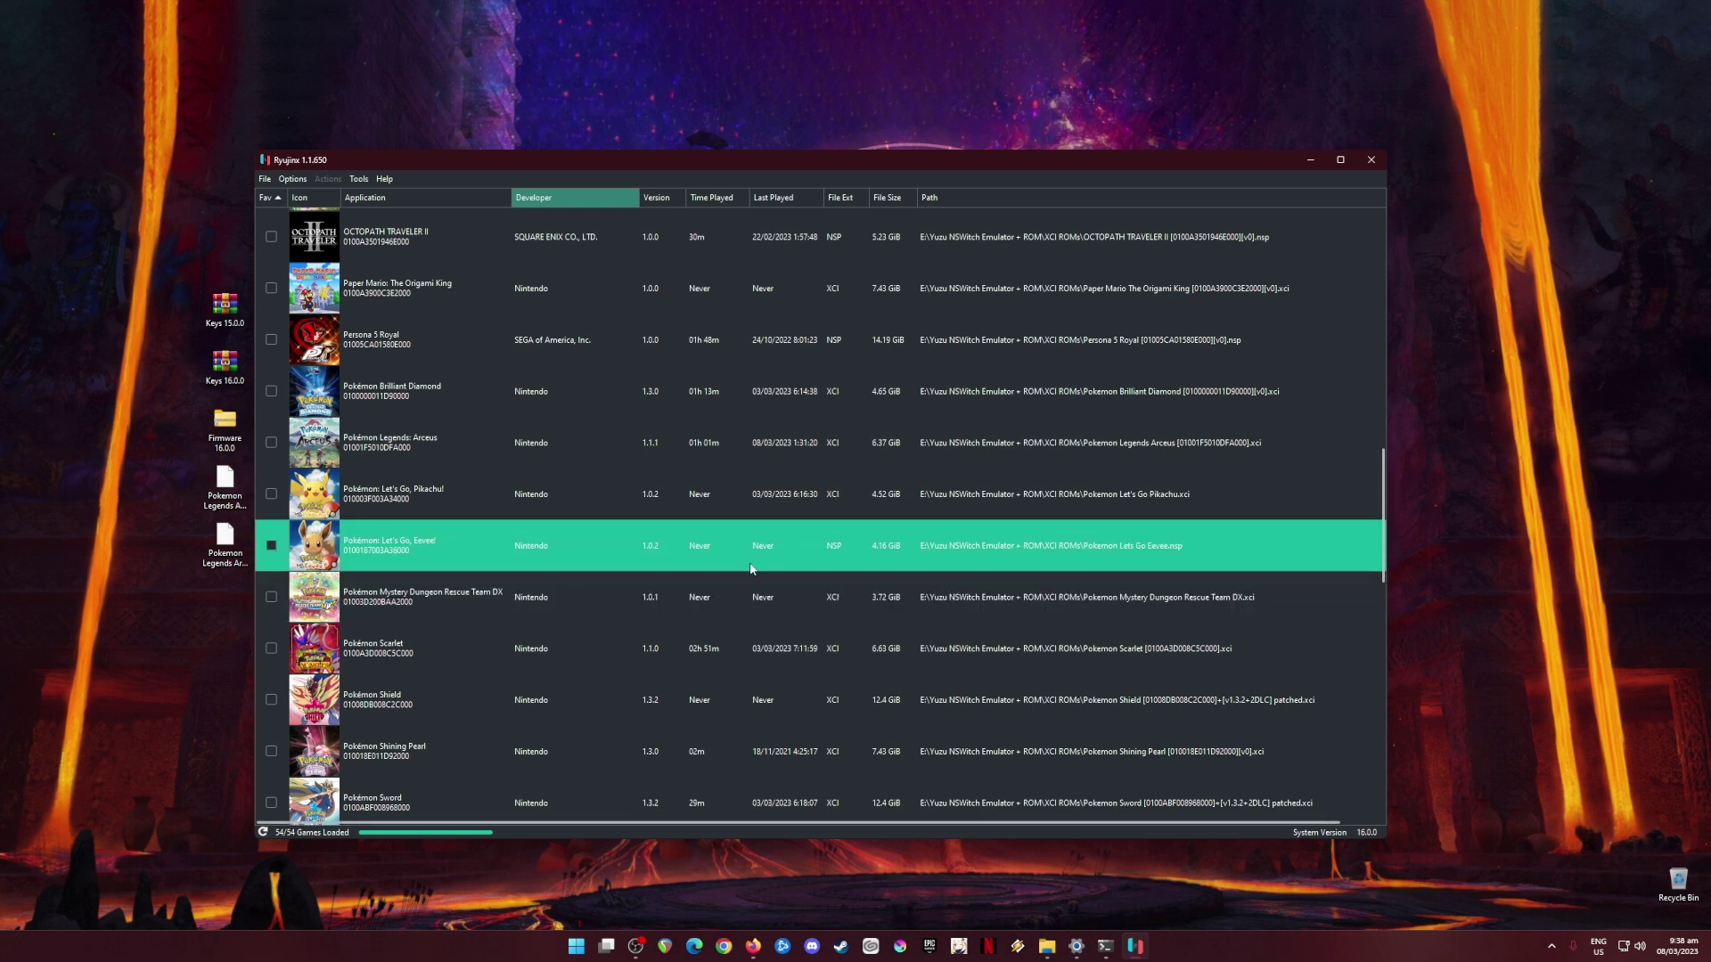
{"action": "left_click", "coordinate": [562, 460]}
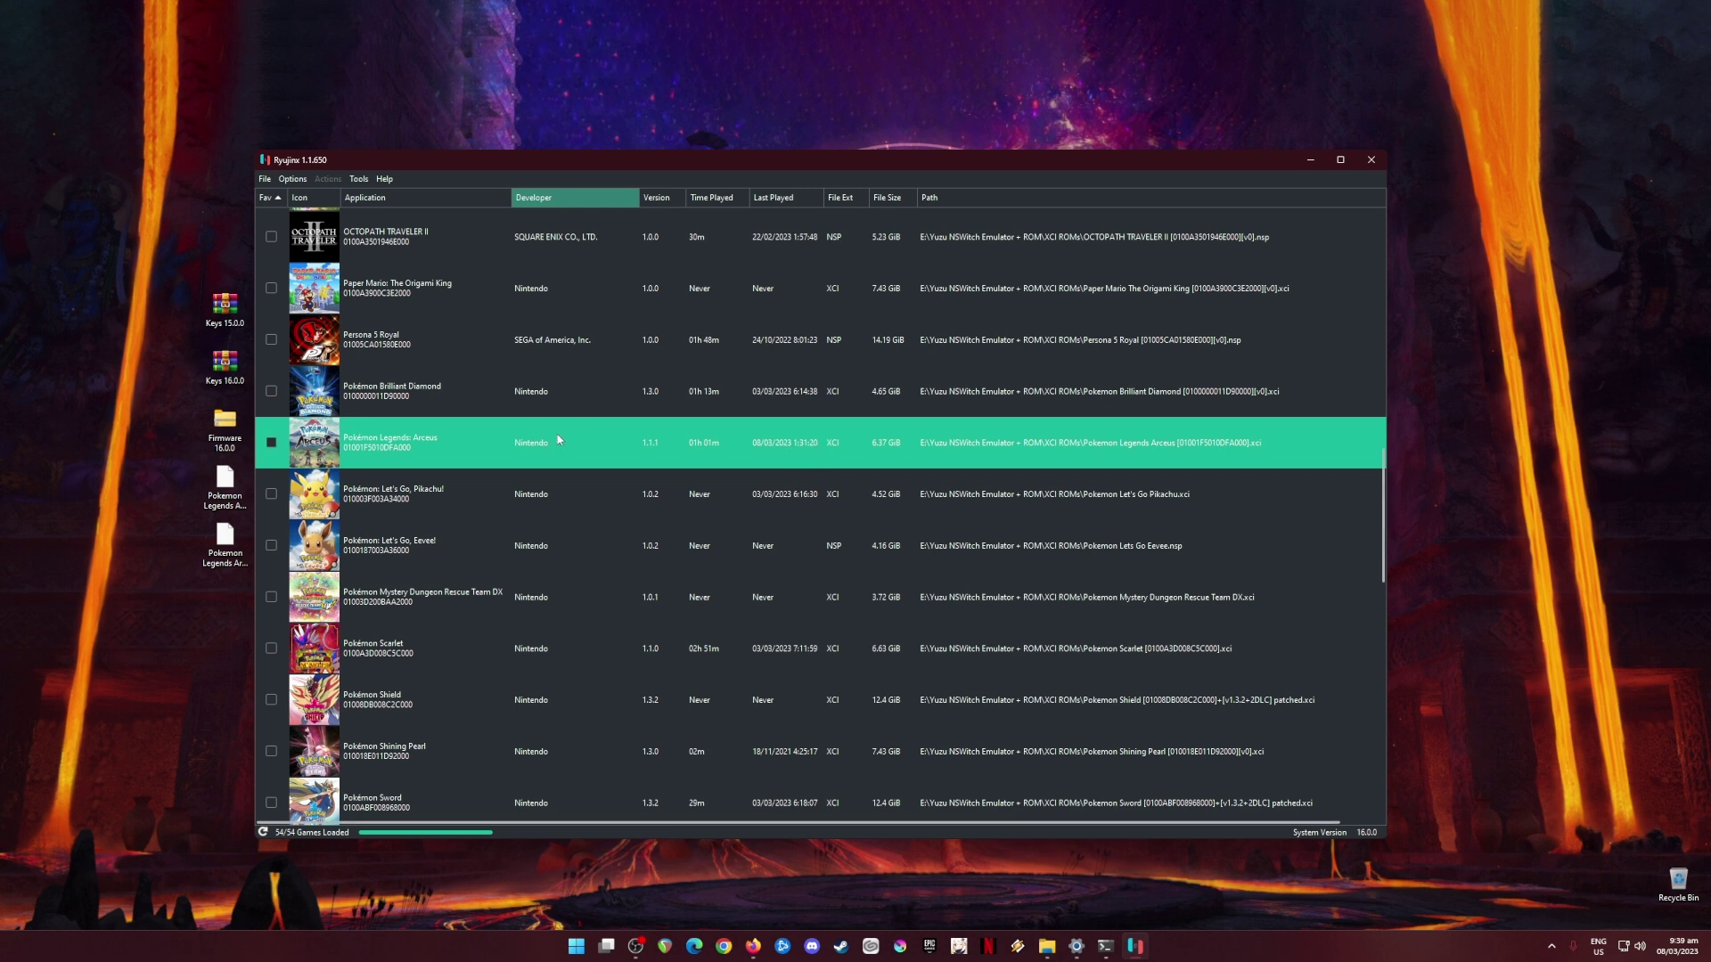
Boot Pokémon Legends: Arceus to its title screen, then stop emulation from the Actions menu.
{"action": "double_click", "coordinate": [622, 456]}
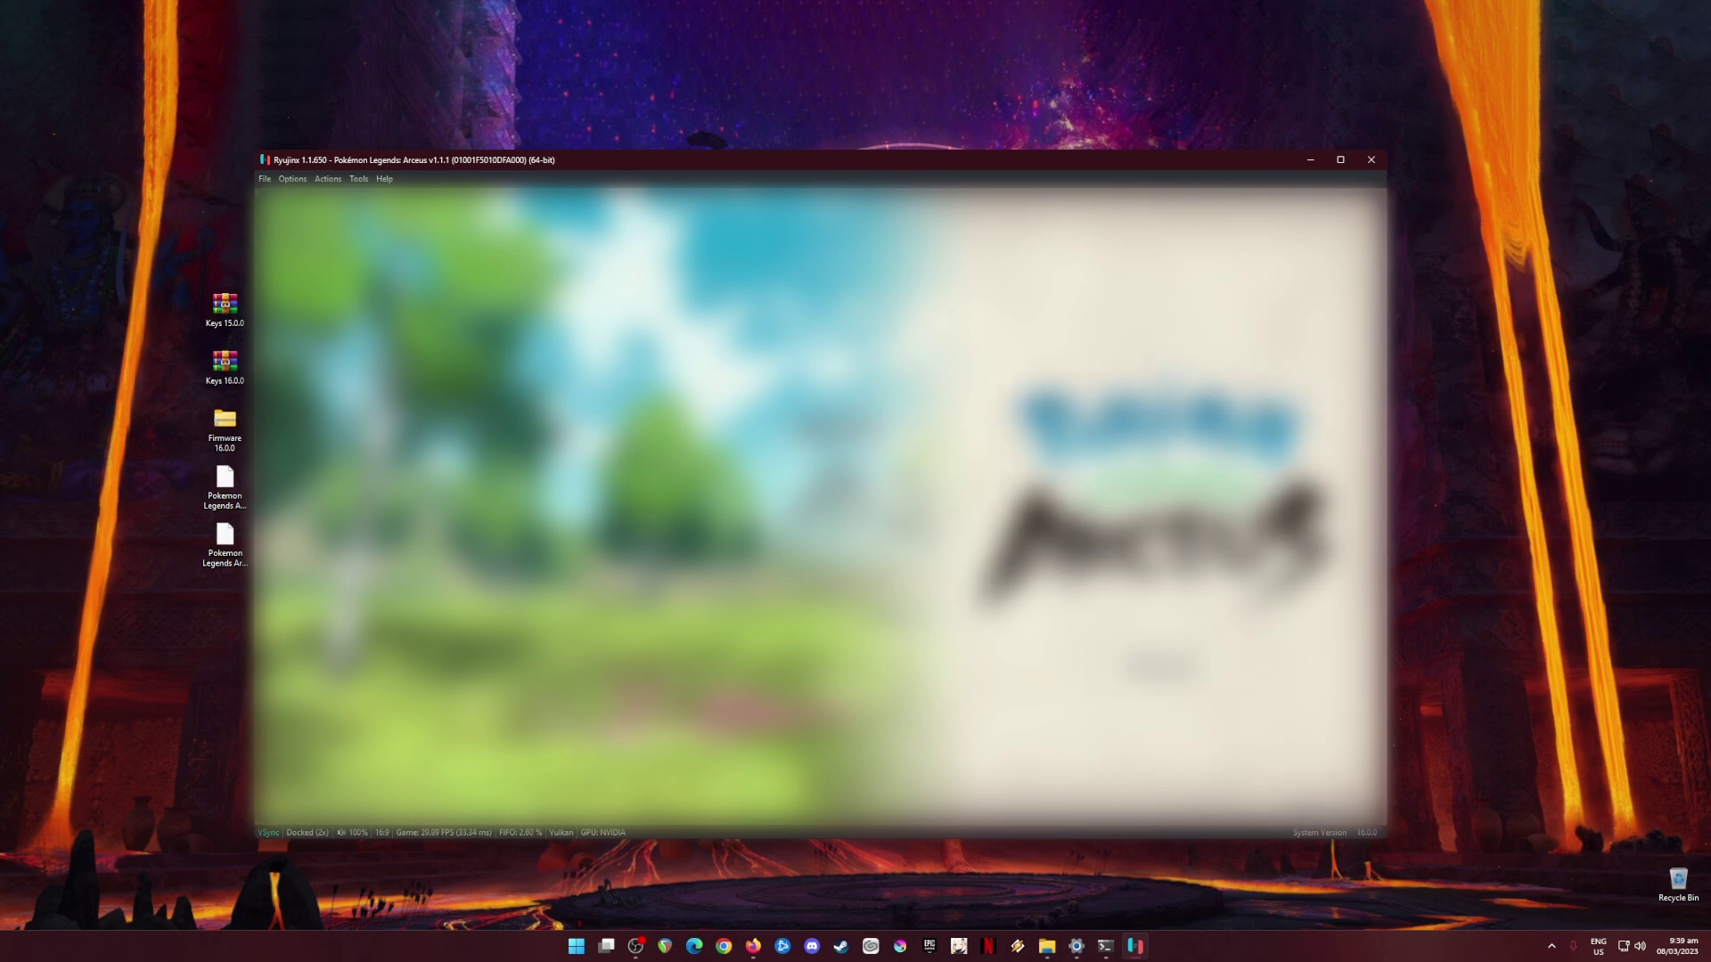
{"action": "left_click", "coordinate": [328, 178]}
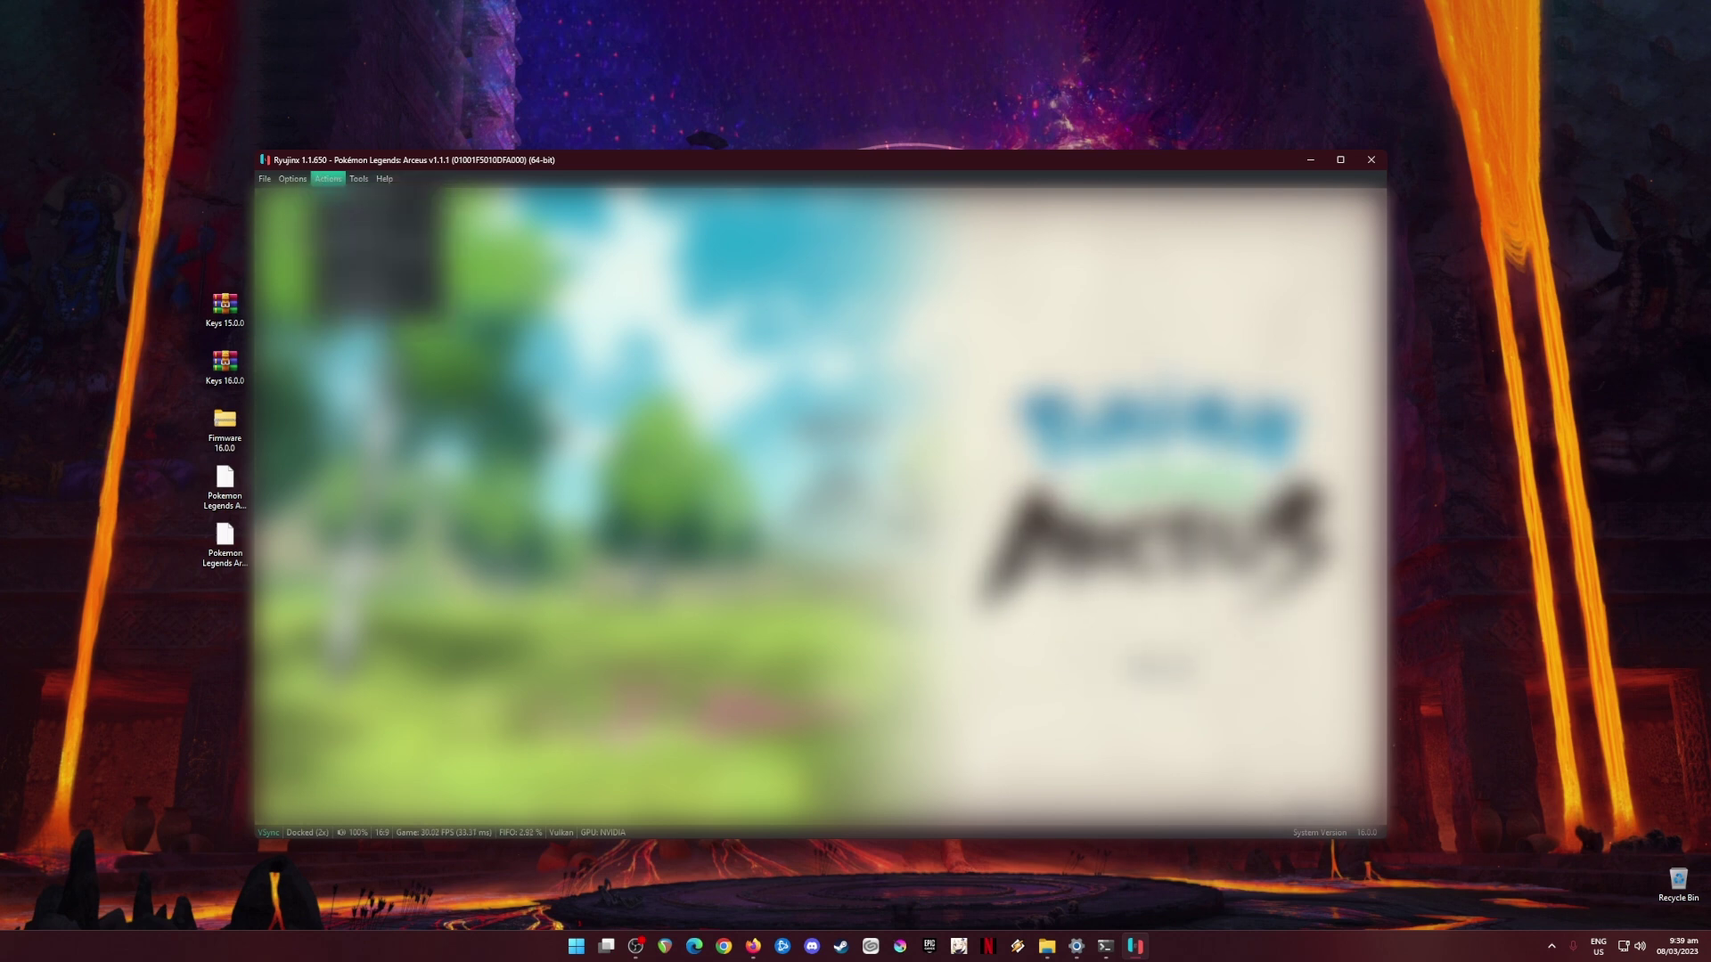
{"action": "left_click", "coordinate": [356, 234]}
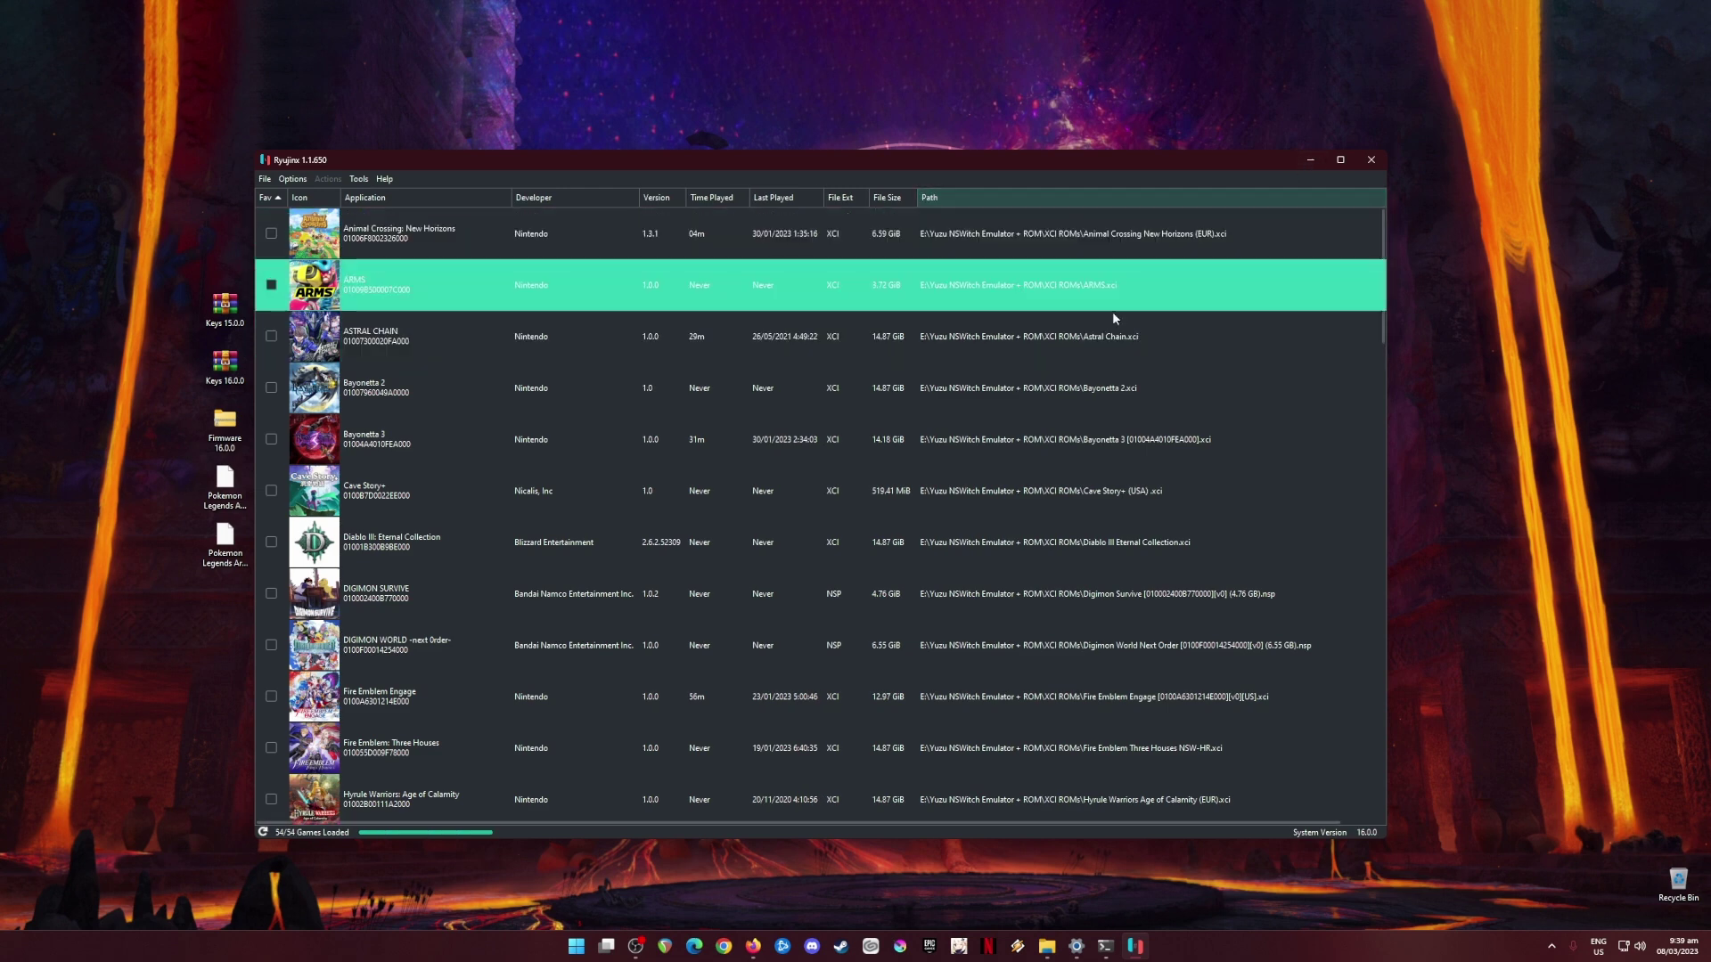
Minimise the Ryujinx window to reveal the desktop with the keys, firmware and game files.
{"action": "left_click", "coordinate": [1305, 164]}
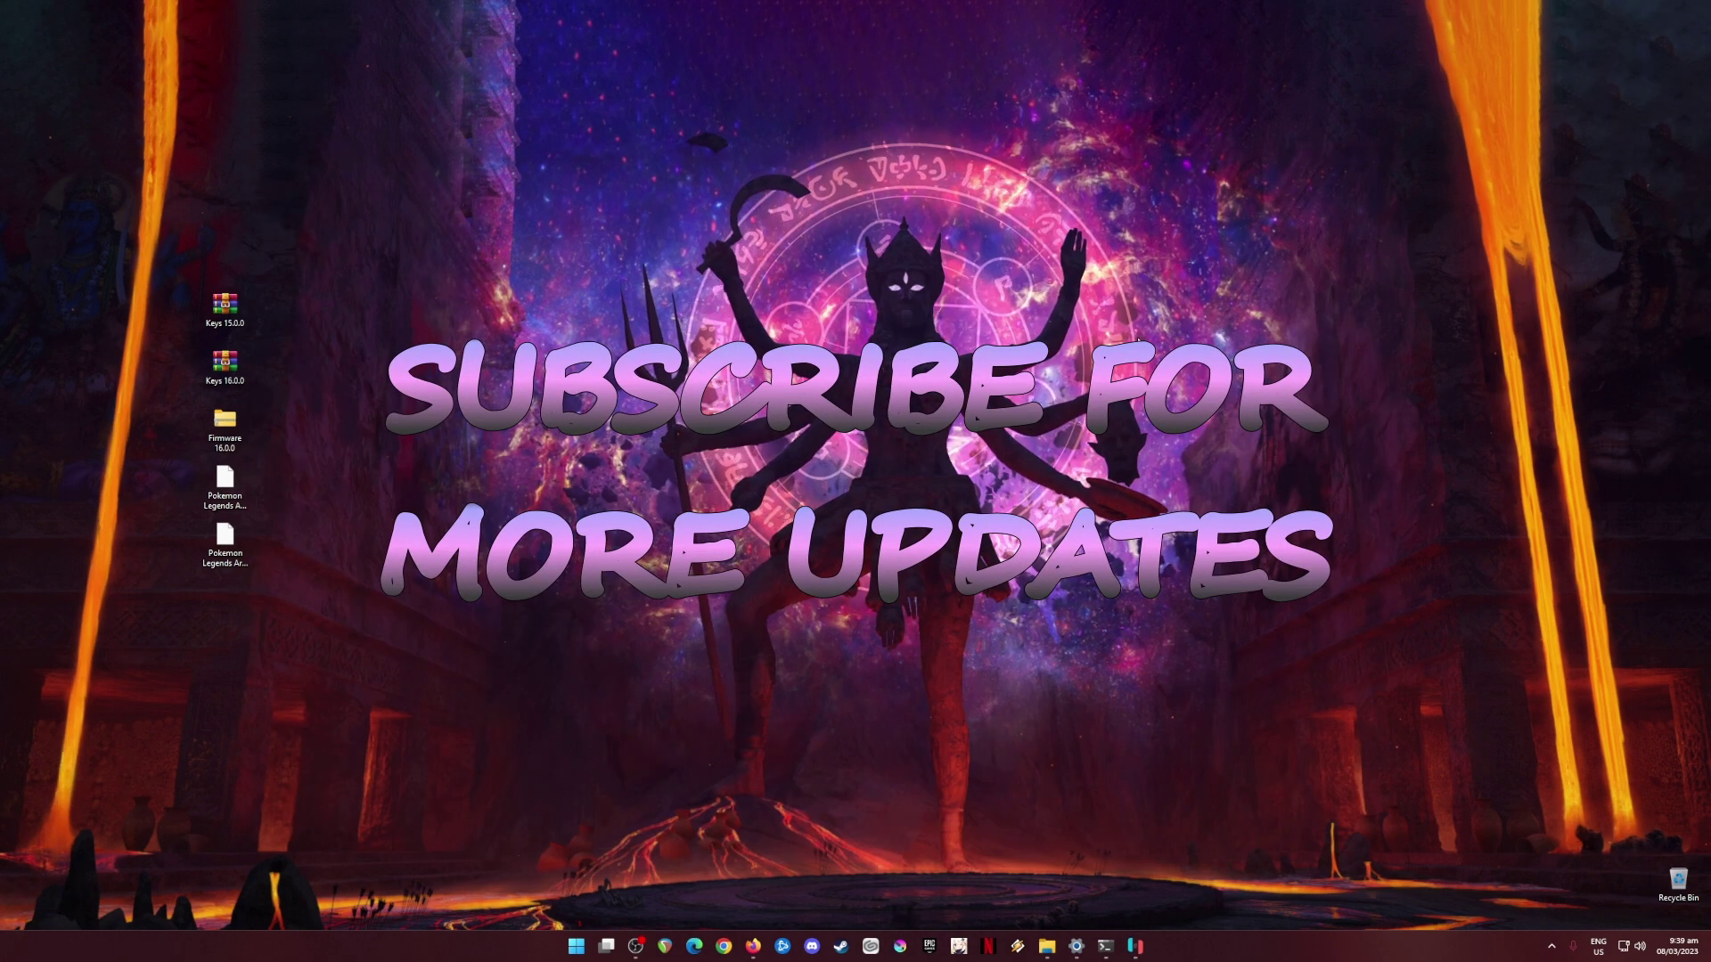